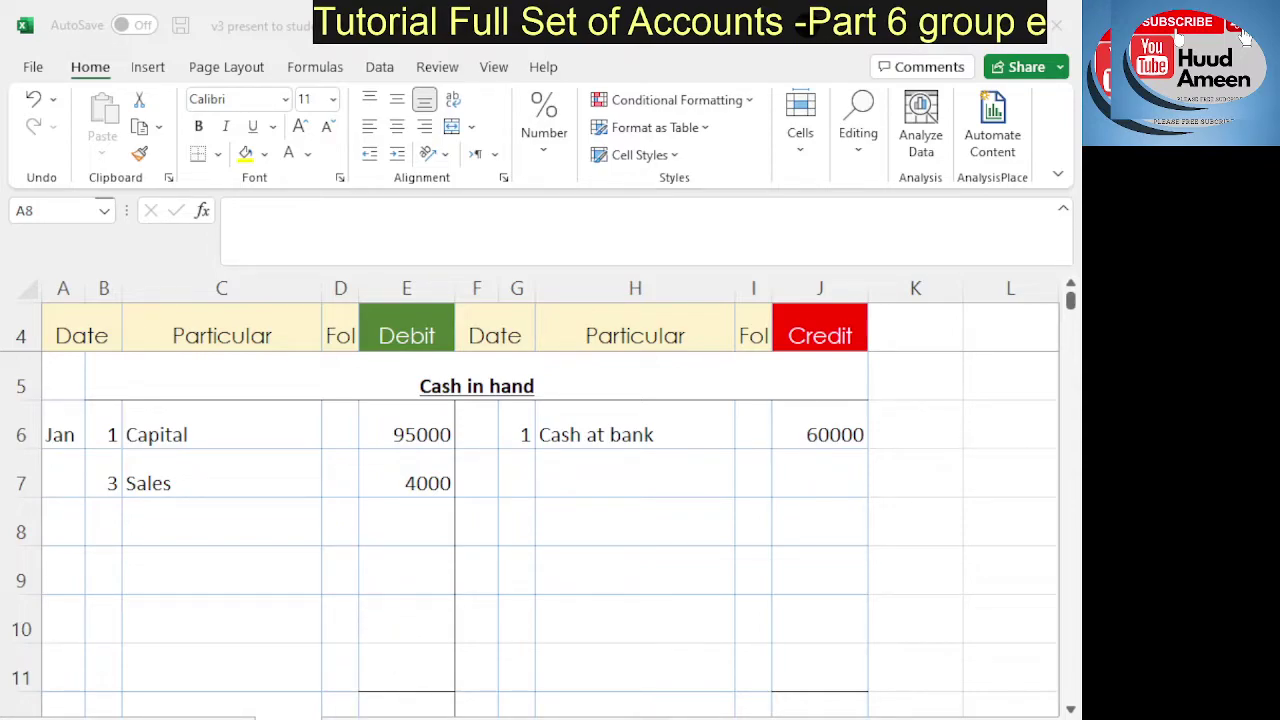
Step: Inspect the contents of the blank-looking cells in rows 7 to 10 of the Cash in hand account
{"action": "left_click_drag", "start_coordinate": [63, 532], "coordinate": [406, 629]}
{"action": "left_click", "coordinate": [629, 575]}
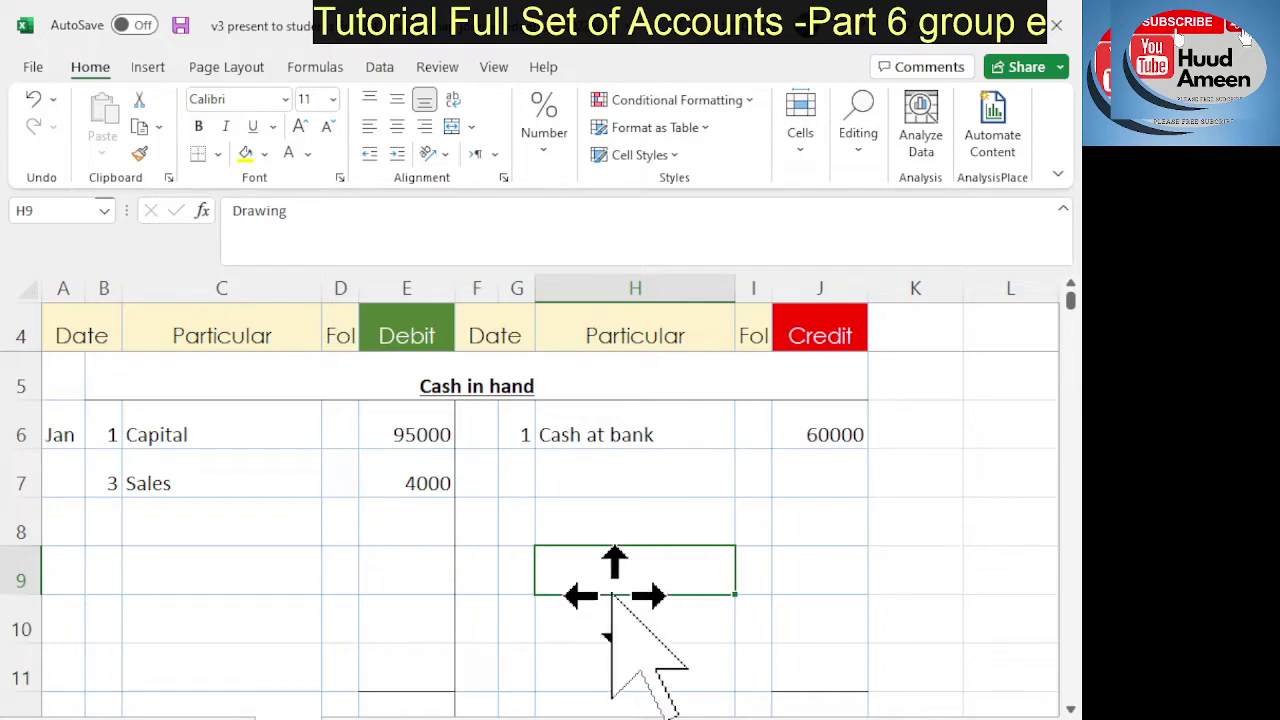
{"action": "left_click", "coordinate": [513, 478]}
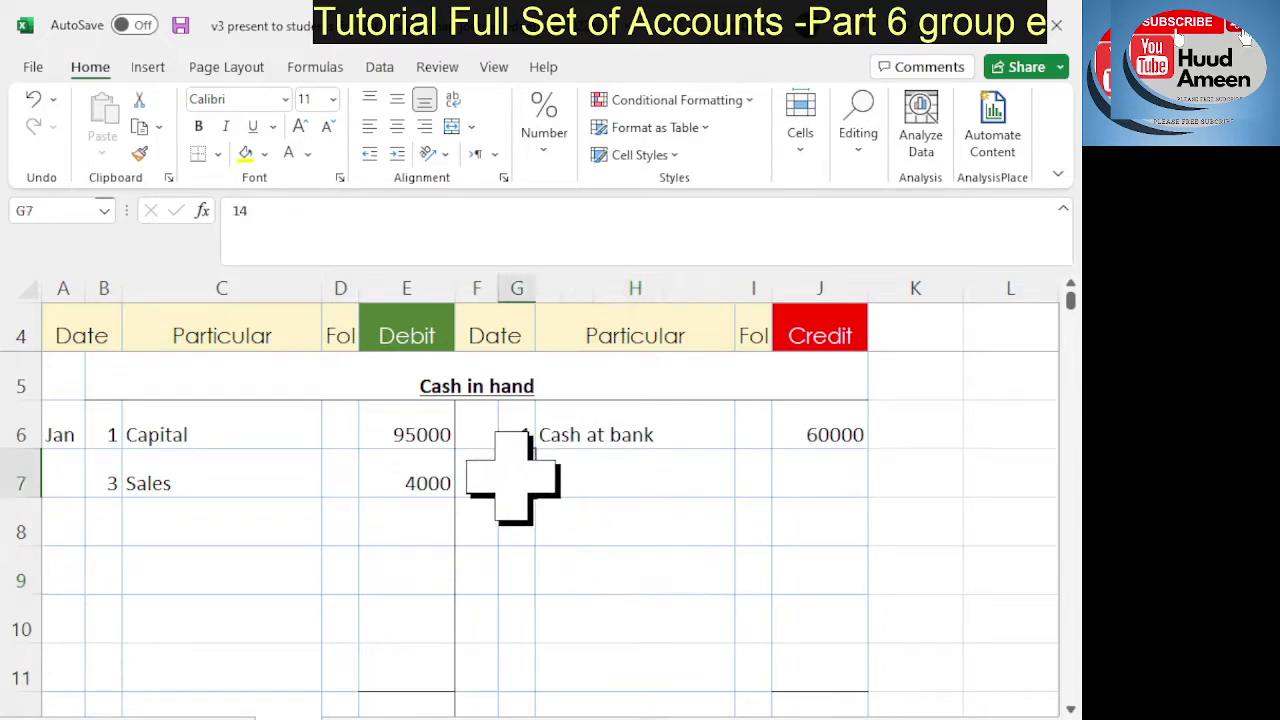
{"action": "left_click", "coordinate": [103, 530]}
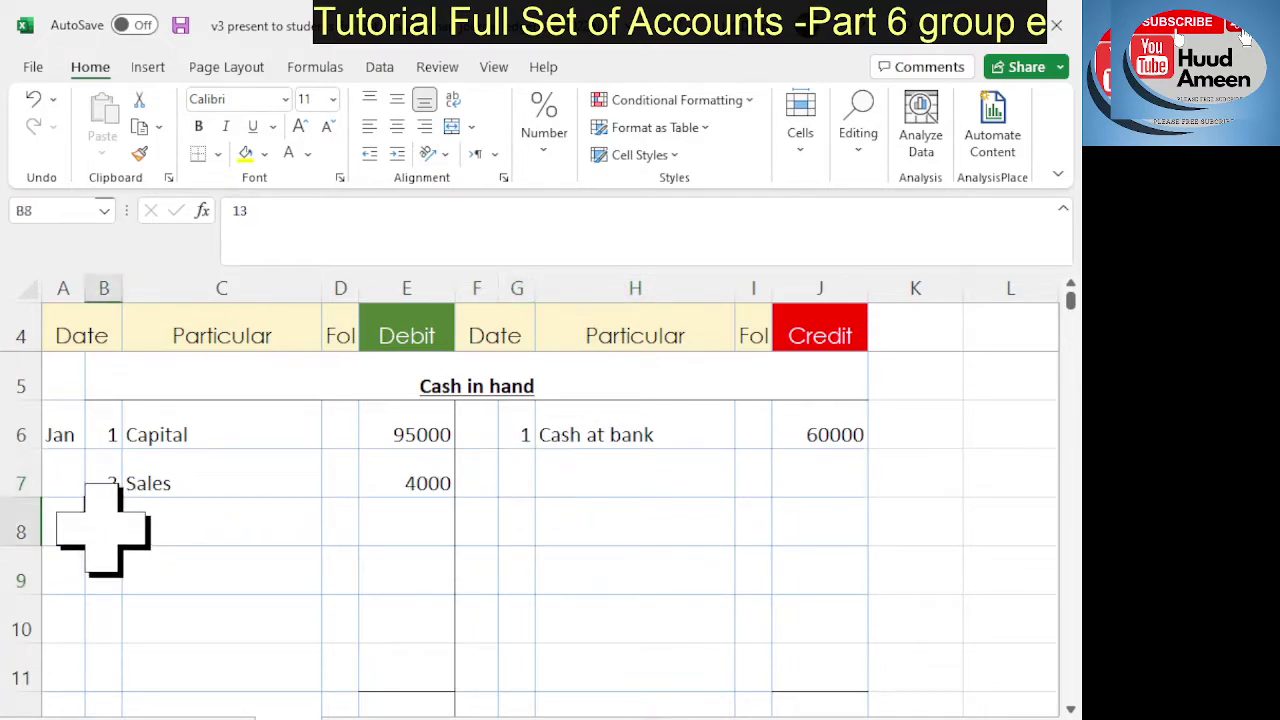
{"action": "left_click", "coordinate": [591, 605]}
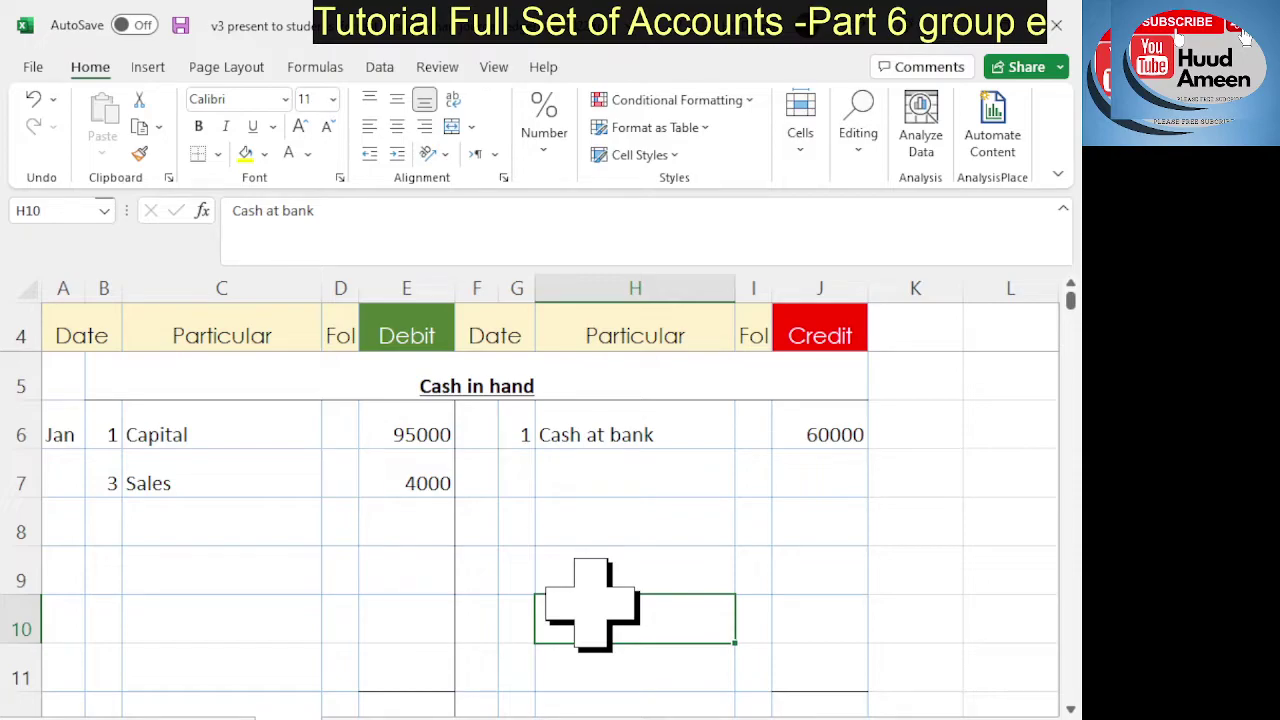
{"action": "left_click", "coordinate": [507, 575]}
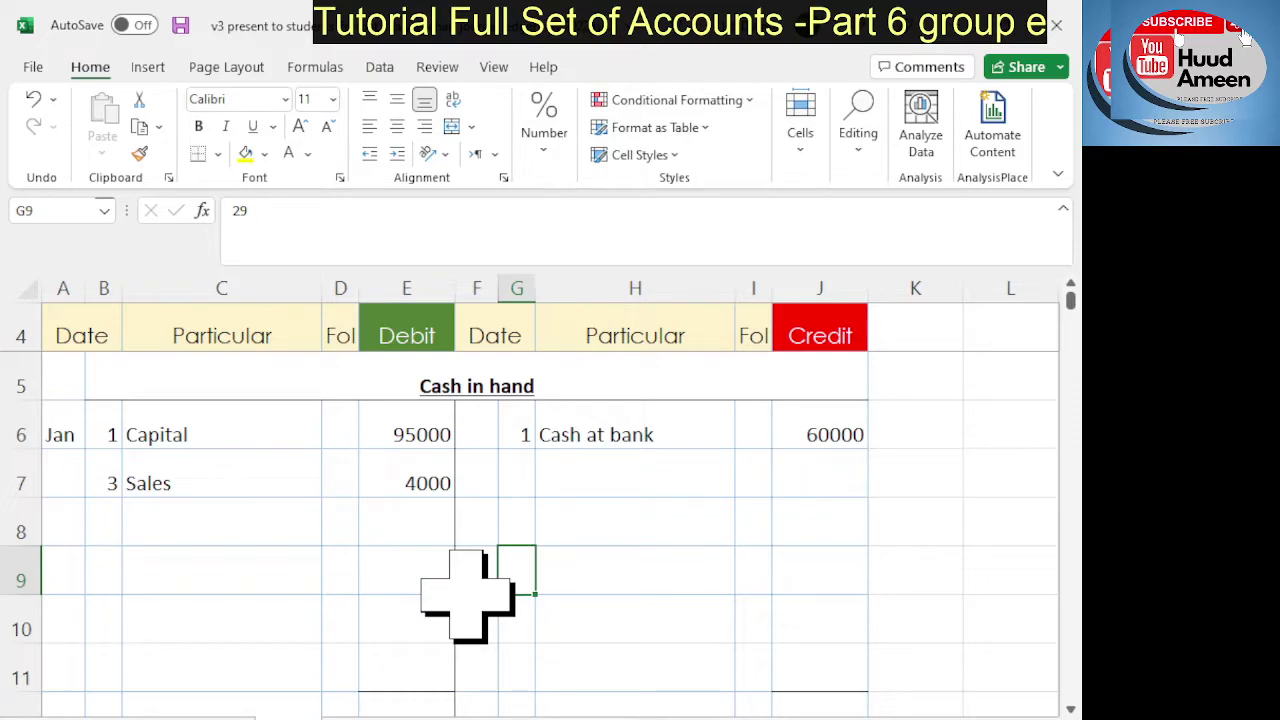
{"action": "scroll", "coordinate": [408, 563], "scroll_direction": "down", "scroll_amount": 1}
{"action": "scroll", "coordinate": [401, 563], "scroll_direction": "up", "scroll_amount": 1}
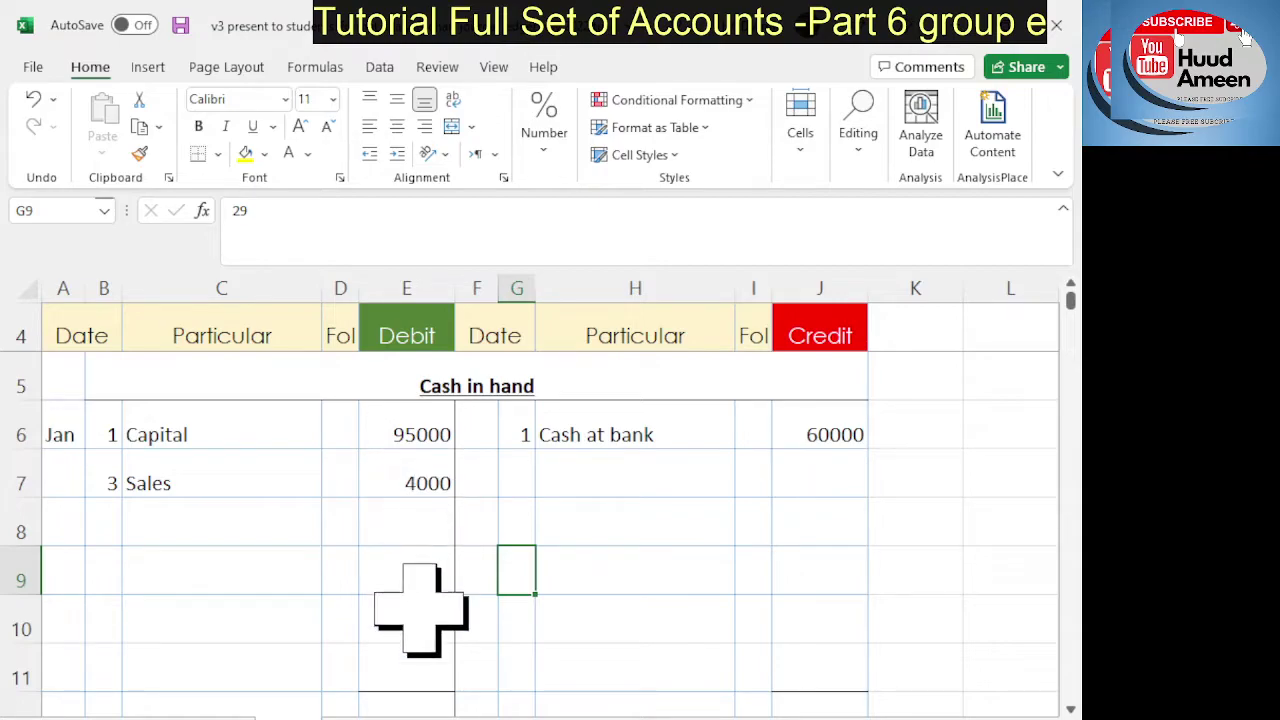
Step: Check the Cash in hand account's totals and Balance b/d, then return to the account heading
{"action": "left_click", "coordinate": [408, 703]}
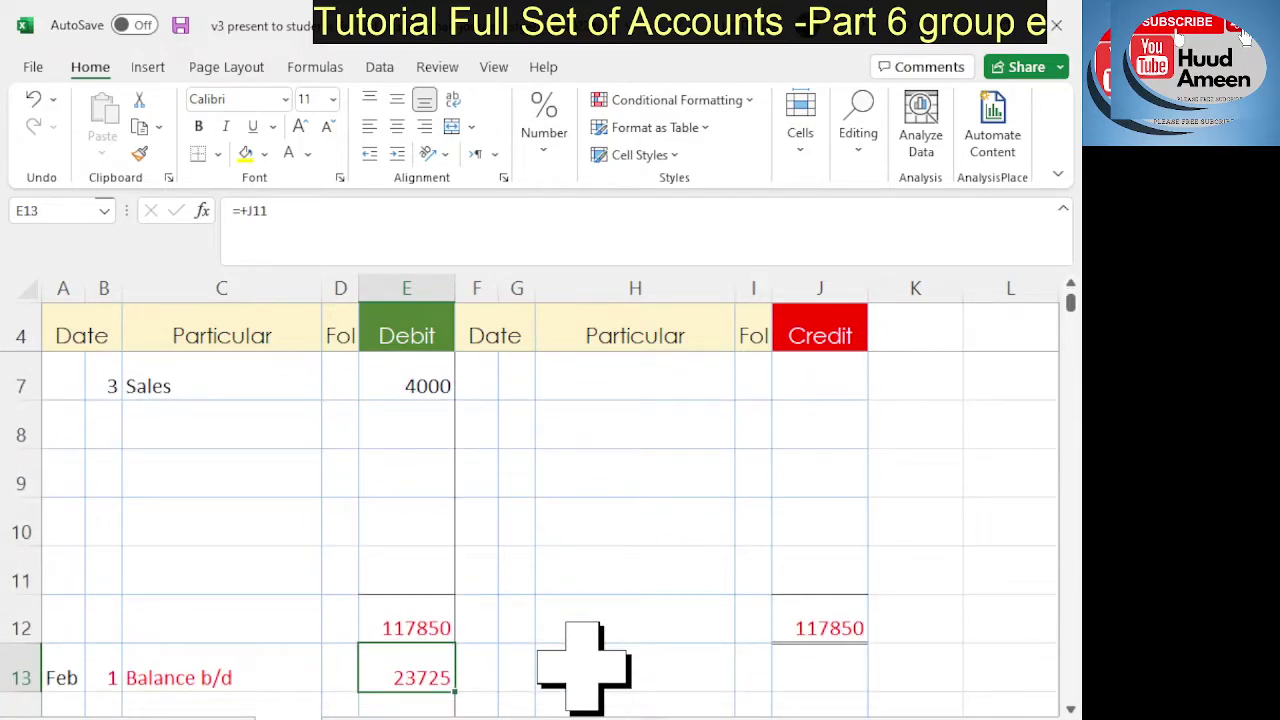
{"action": "key", "text": "Return"}
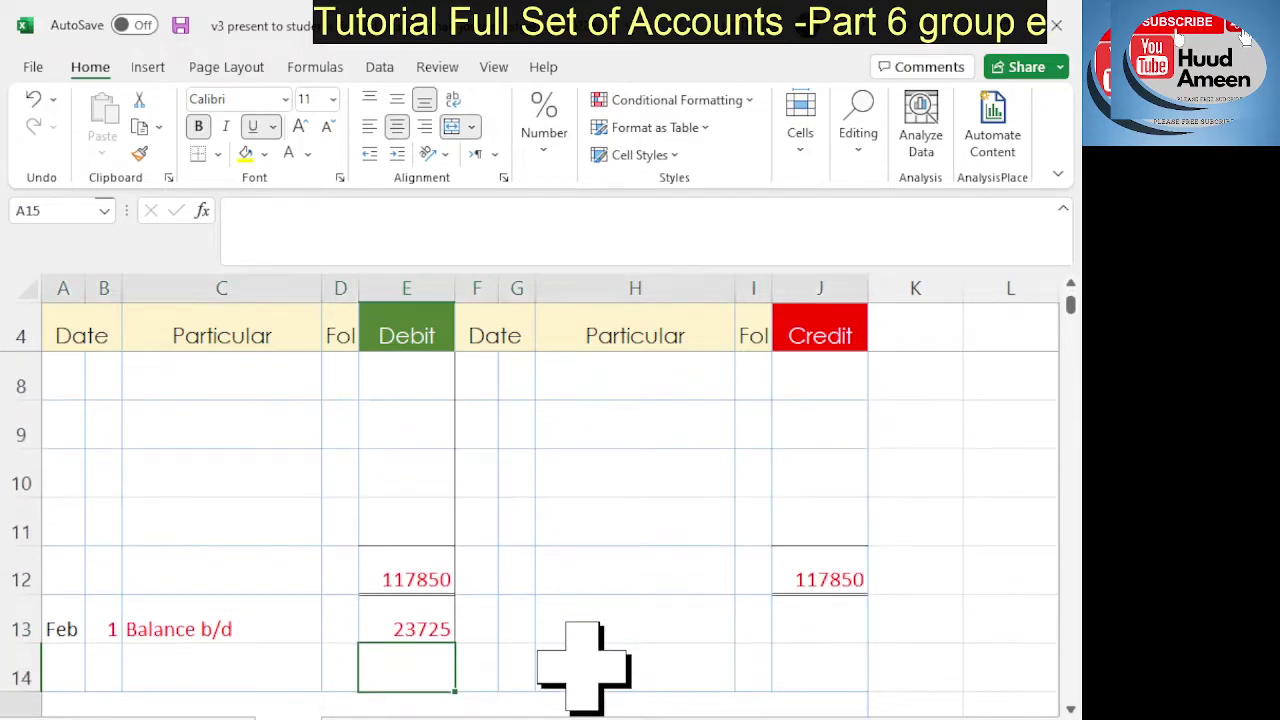
{"action": "key", "text": "Up"}
{"action": "key", "text": "Up"}
{"action": "key", "text": "Up"}
{"action": "key", "text": "Up"}
{"action": "key", "text": "Up"}
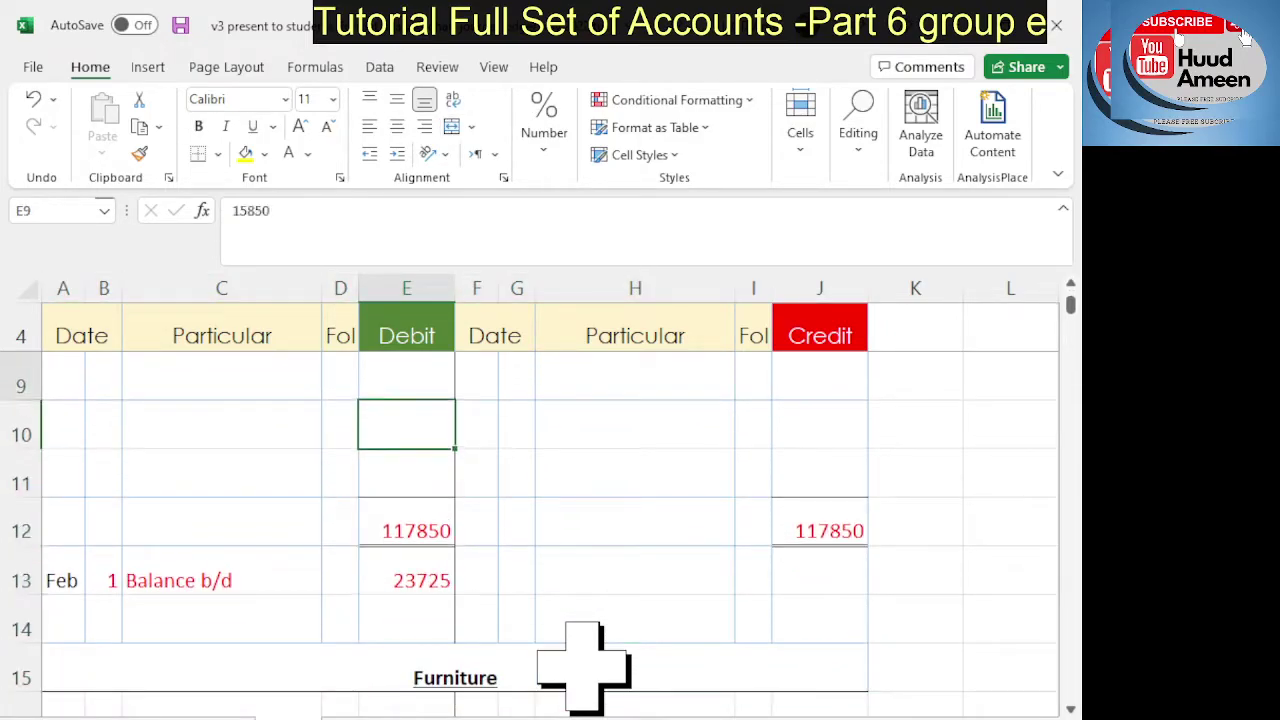
{"action": "key", "text": "Up"}
{"action": "key", "text": "Up"}
{"action": "key", "text": "Up"}
{"action": "key", "text": "Up"}
{"action": "key", "text": "Up"}
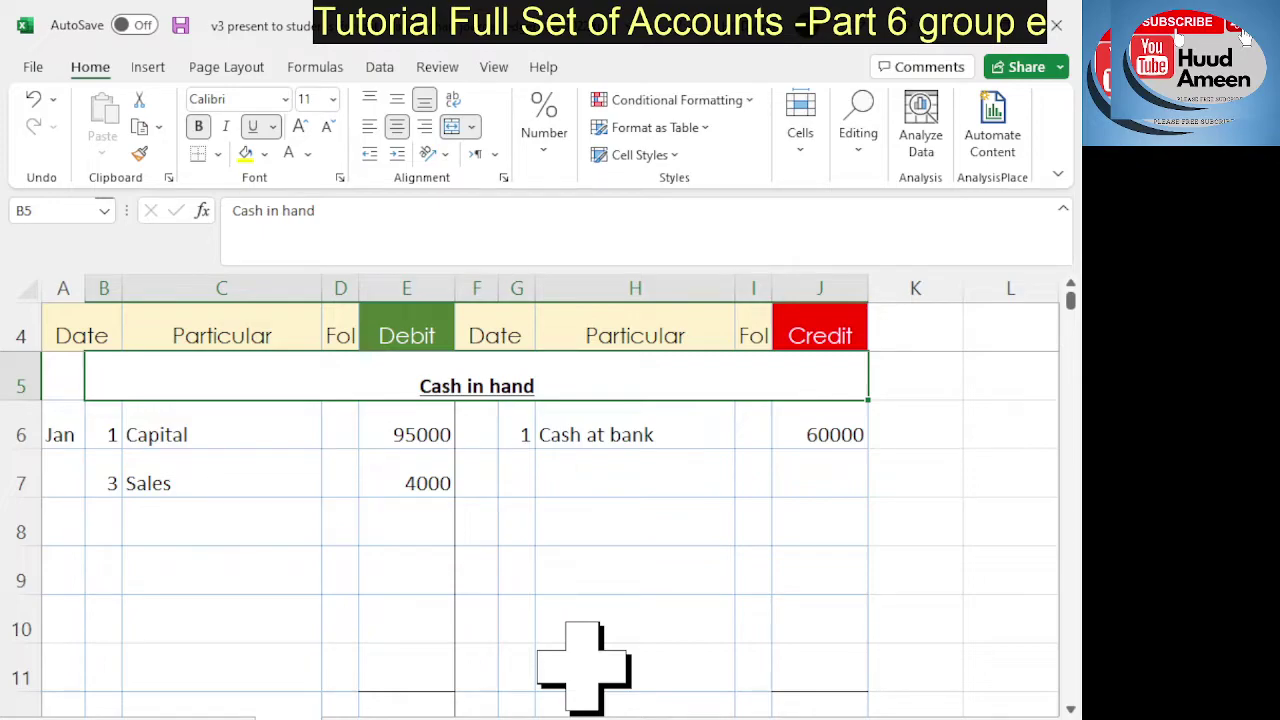
Step: Hide the Furniture account's Feb 1 Balance b/d entry by giving cells A18:F18 a white font colour
{"action": "scroll", "coordinate": [583, 665], "scroll_direction": "down", "scroll_amount": 2}
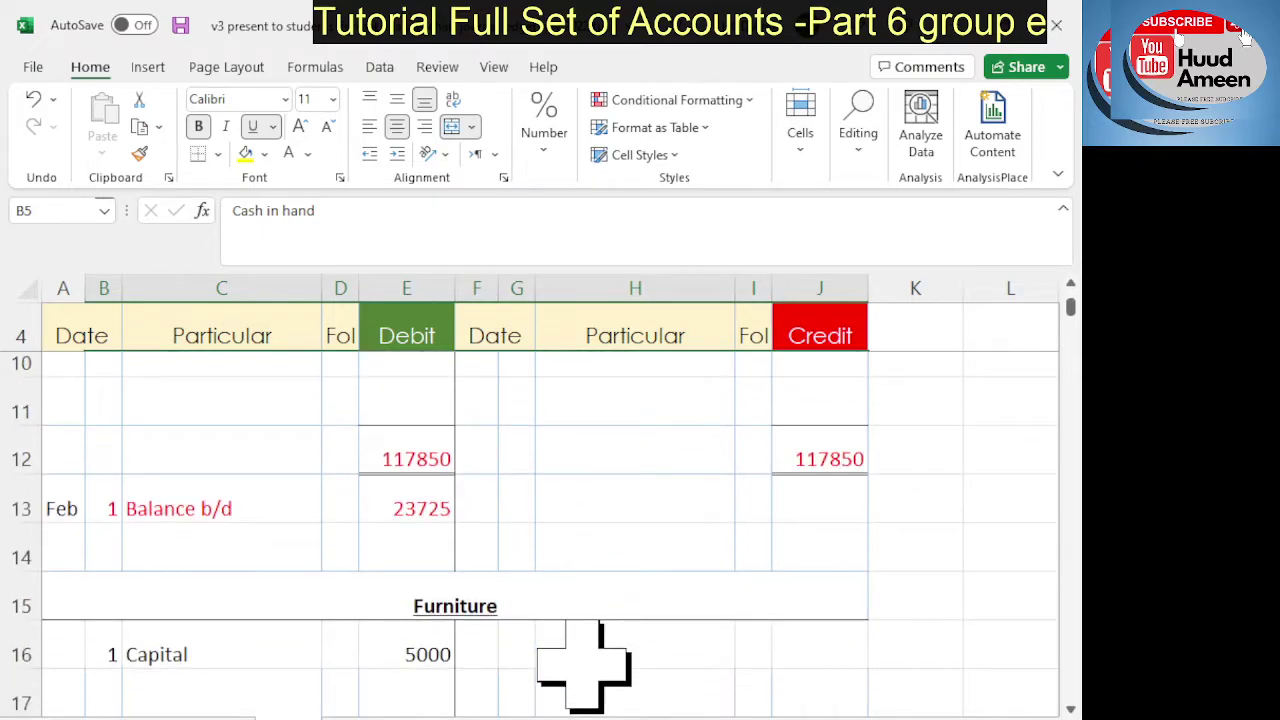
{"action": "scroll", "coordinate": [584, 665], "scroll_direction": "down", "scroll_amount": 2}
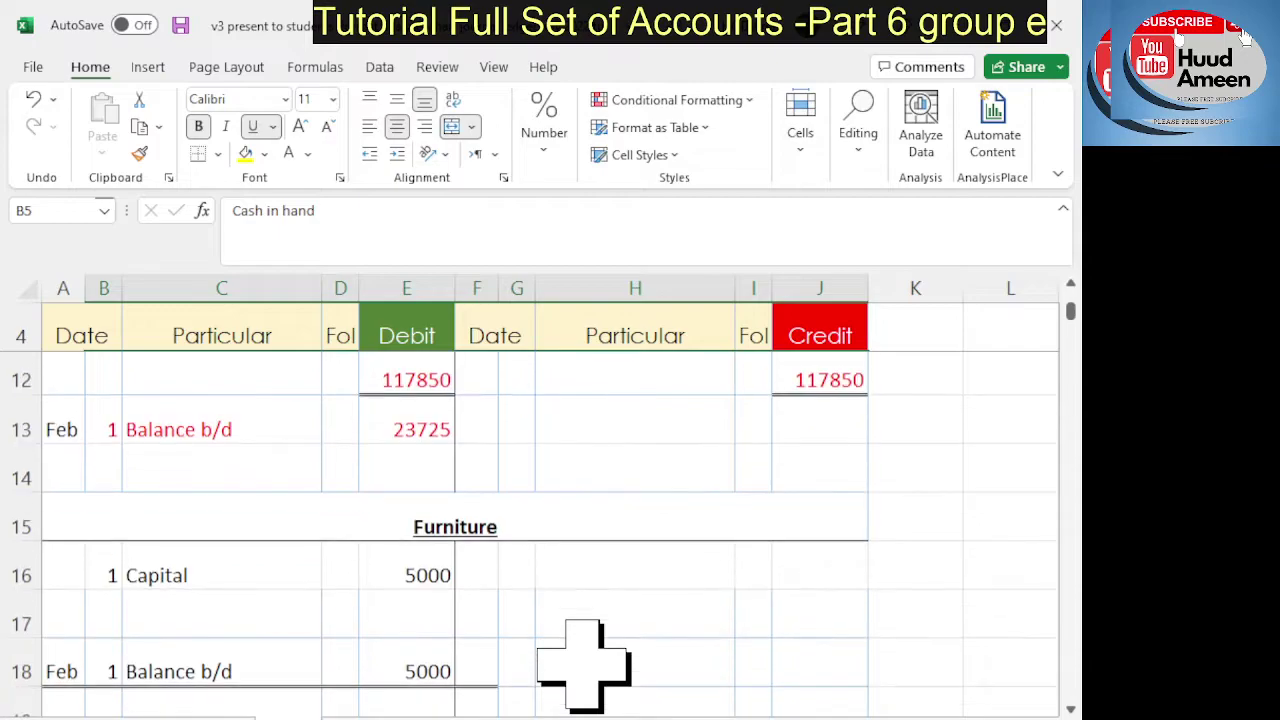
{"action": "scroll", "coordinate": [584, 665], "scroll_direction": "down", "scroll_amount": 1}
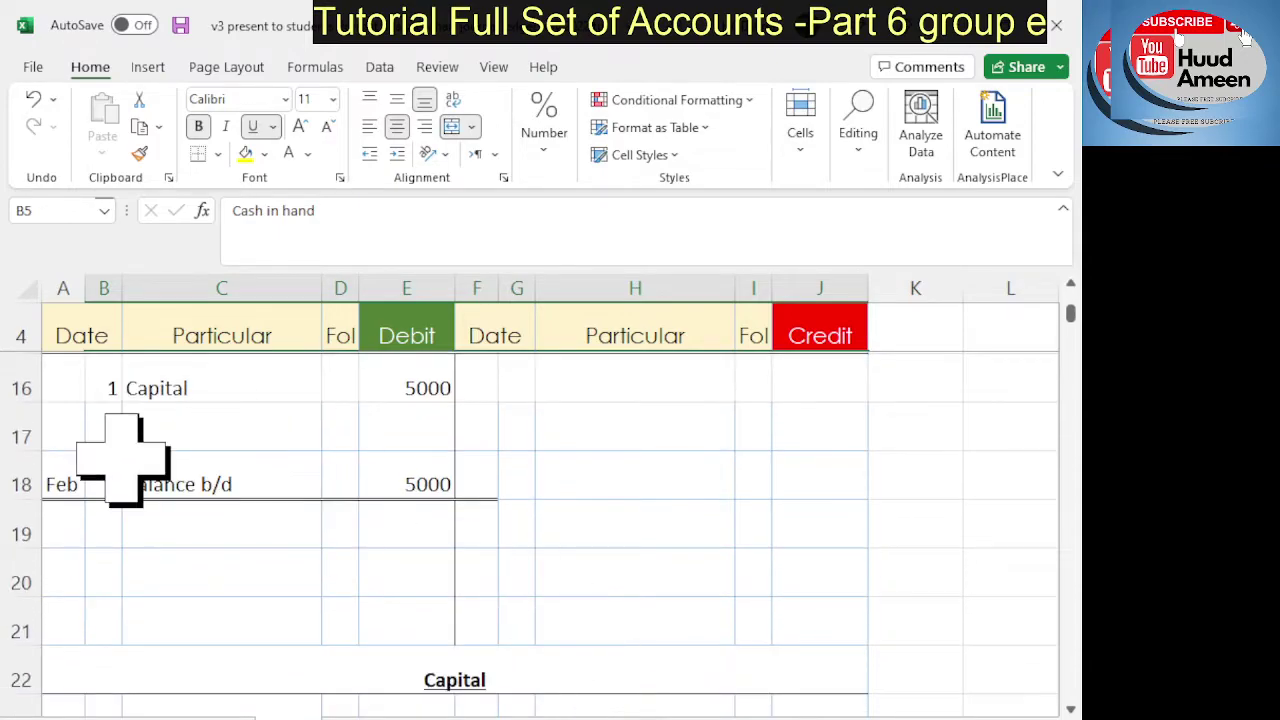
{"action": "left_click_drag", "start_coordinate": [69, 482], "coordinate": [472, 494]}
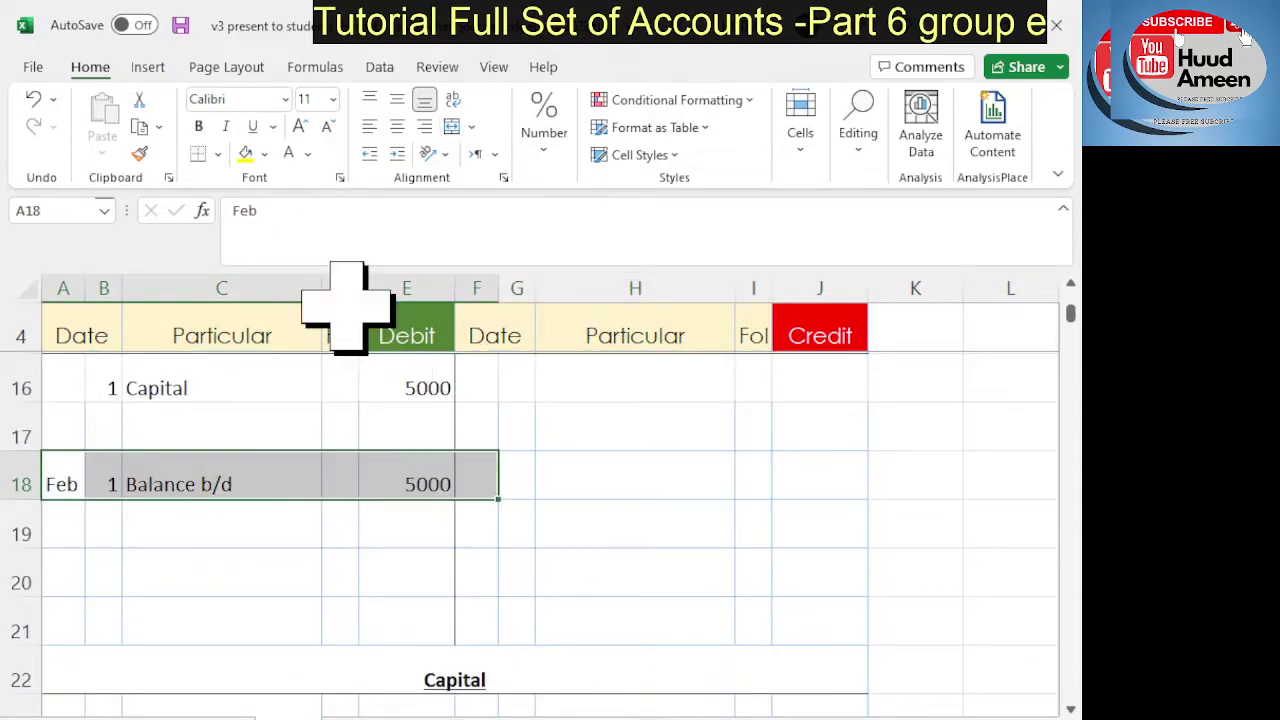
{"action": "left_click", "coordinate": [289, 153]}
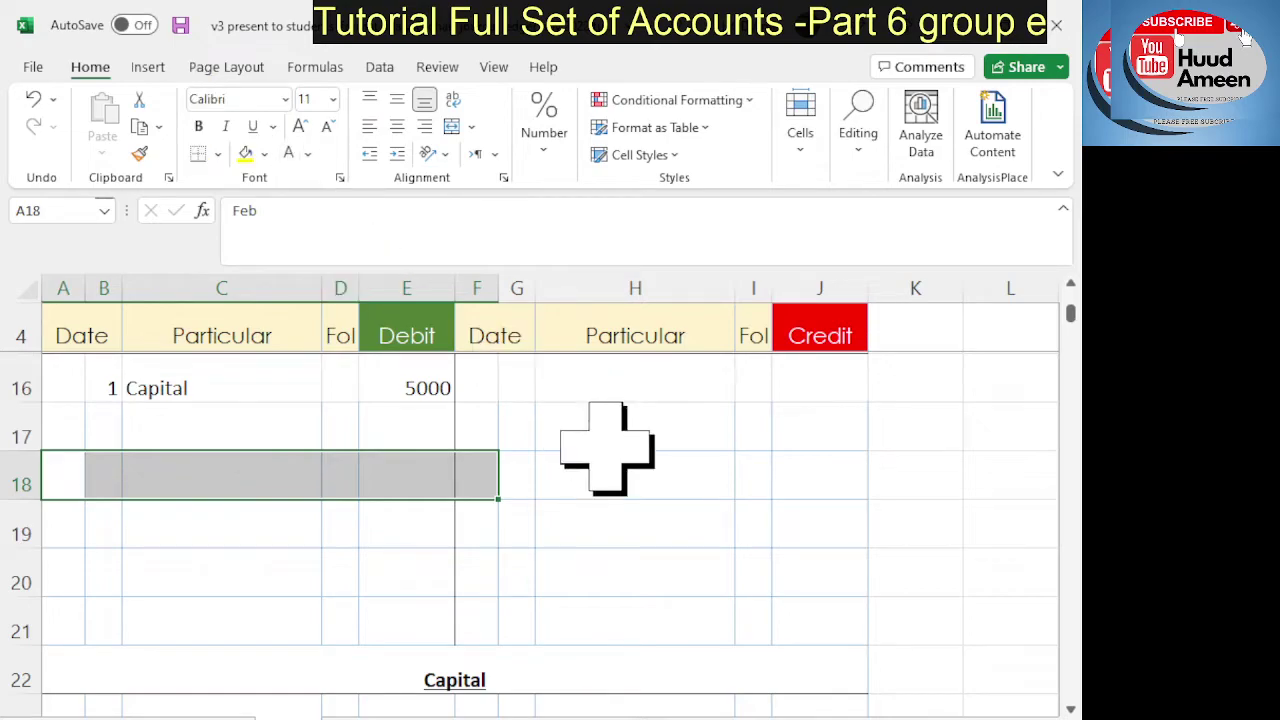
{"action": "scroll", "coordinate": [686, 486], "scroll_direction": "up", "scroll_amount": 2}
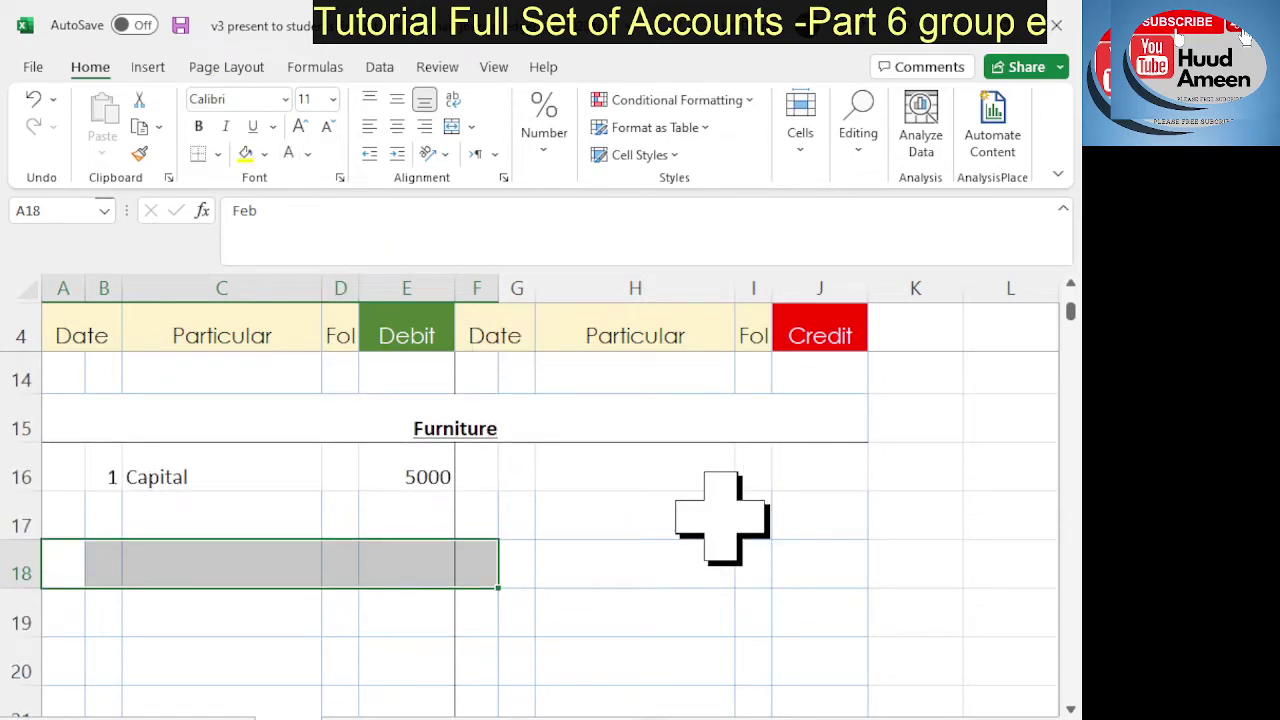
{"action": "left_click", "coordinate": [939, 513]}
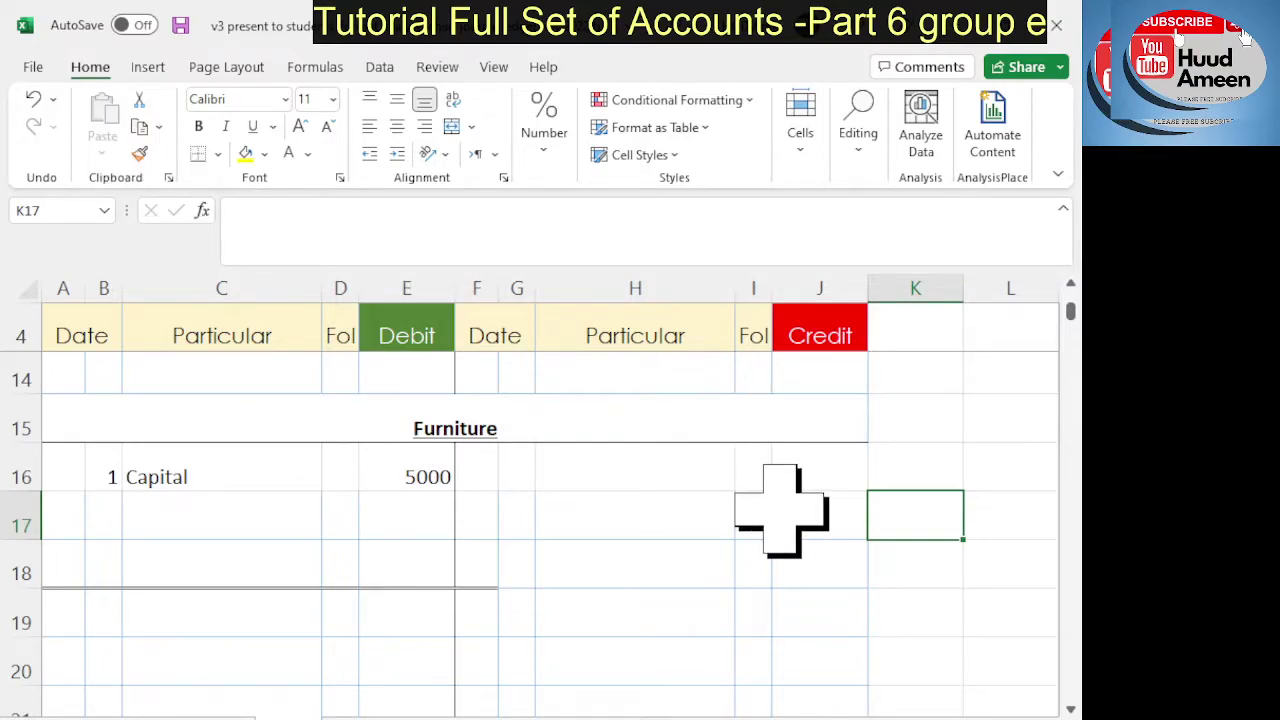
Step: Examine the Capital account at a larger zoom, including its Cash + Furniture entry and the debit cells E23:E26
{"action": "scroll", "coordinate": [781, 510], "scroll_direction": "down", "scroll_amount": 2}
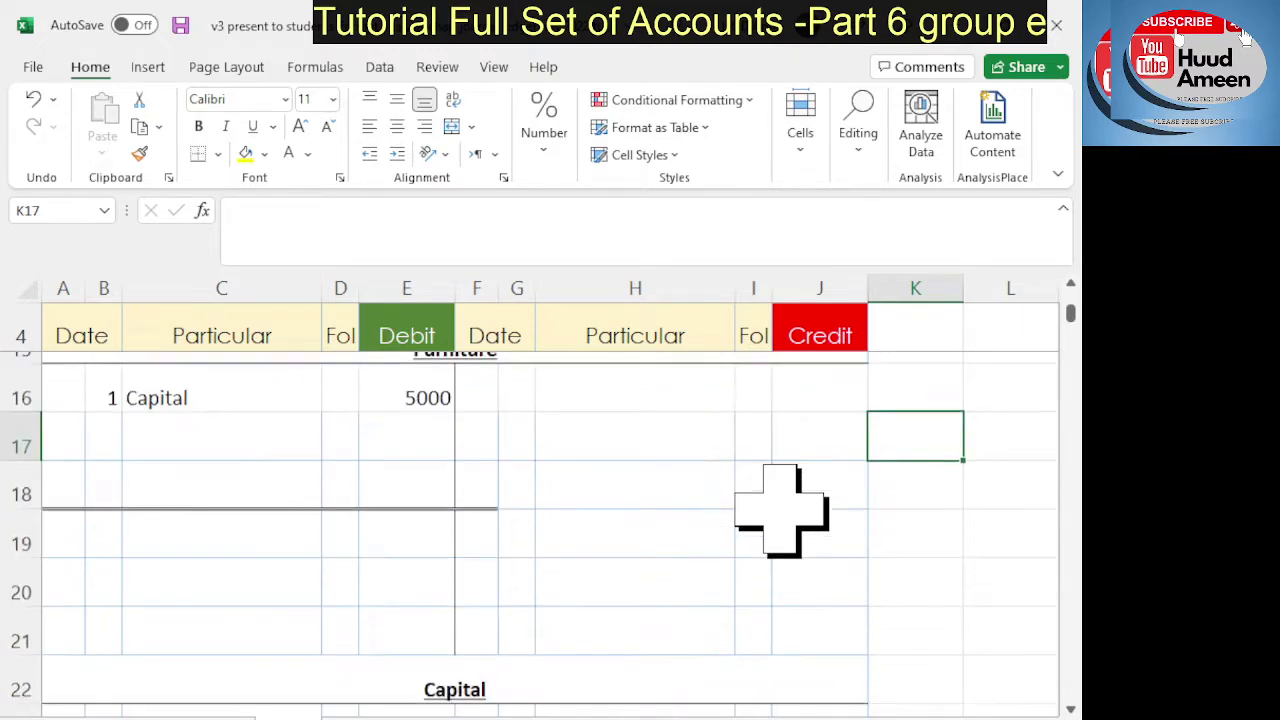
{"action": "scroll", "coordinate": [781, 510], "scroll_direction": "down", "scroll_amount": 2}
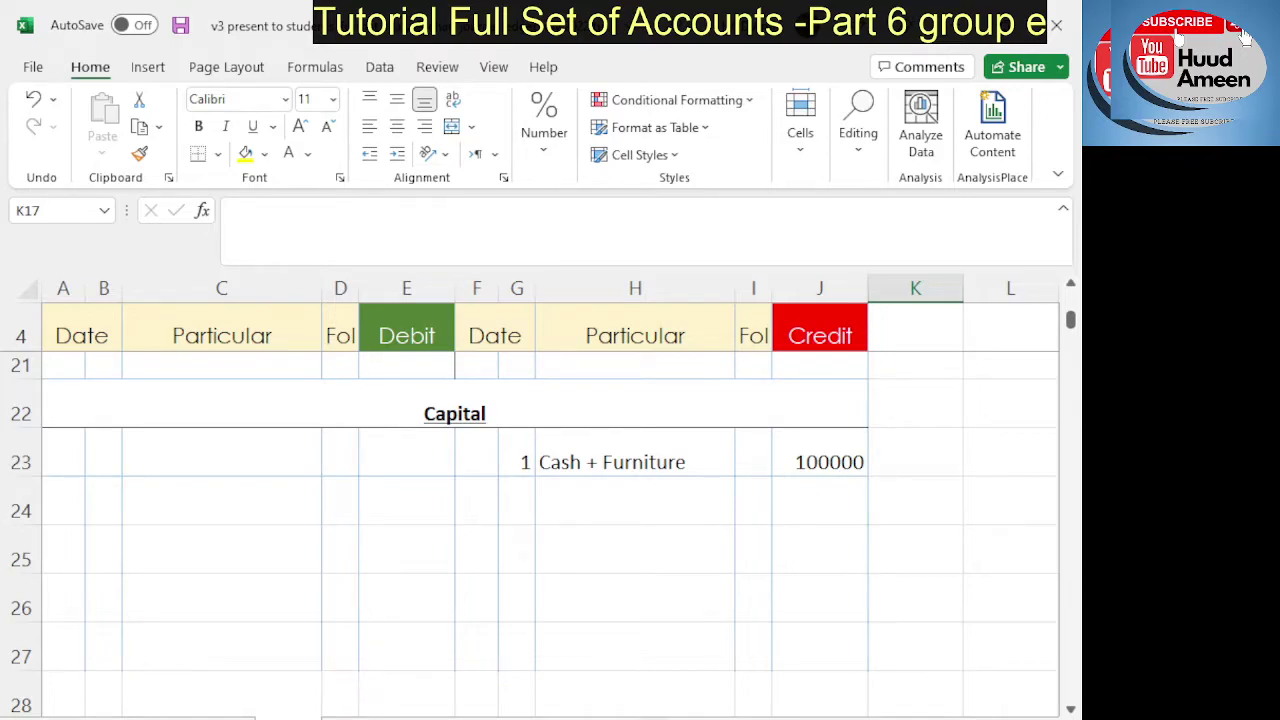
{"action": "scroll", "coordinate": [530, 495], "scroll_direction": "up", "scroll_amount": 1}
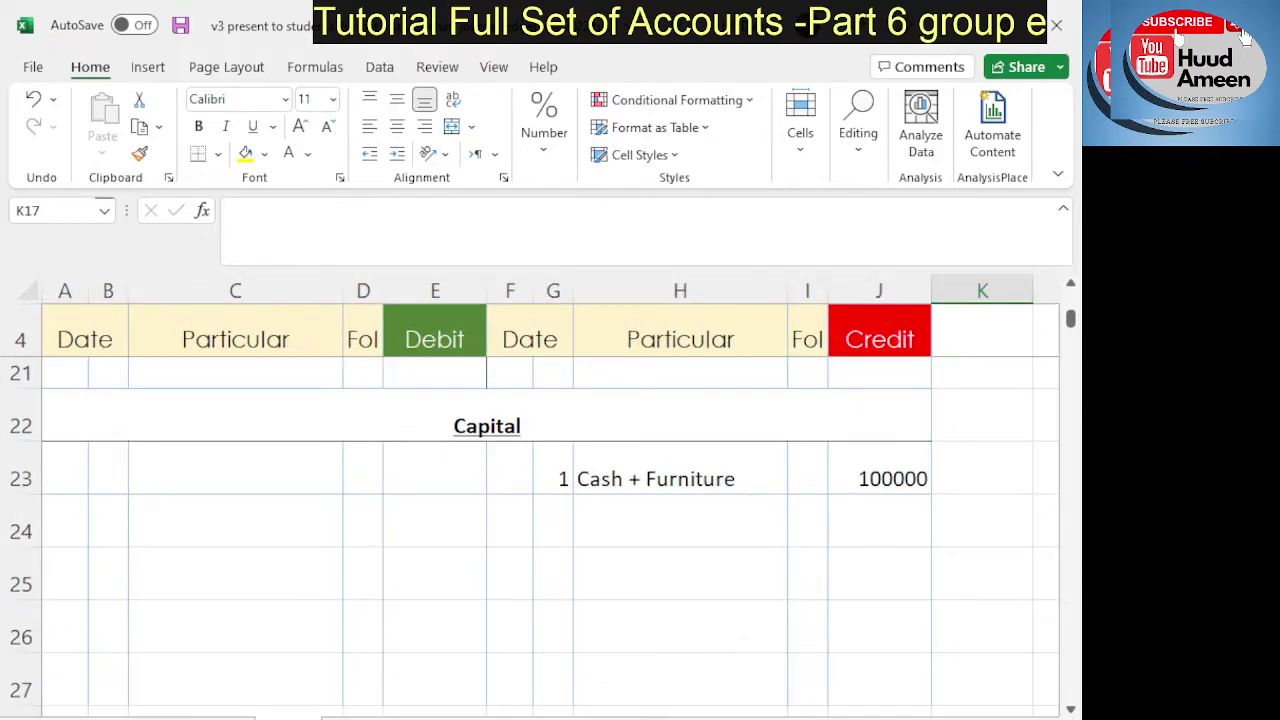
{"action": "scroll", "coordinate": [530, 496], "scroll_direction": "up", "scroll_amount": 1}
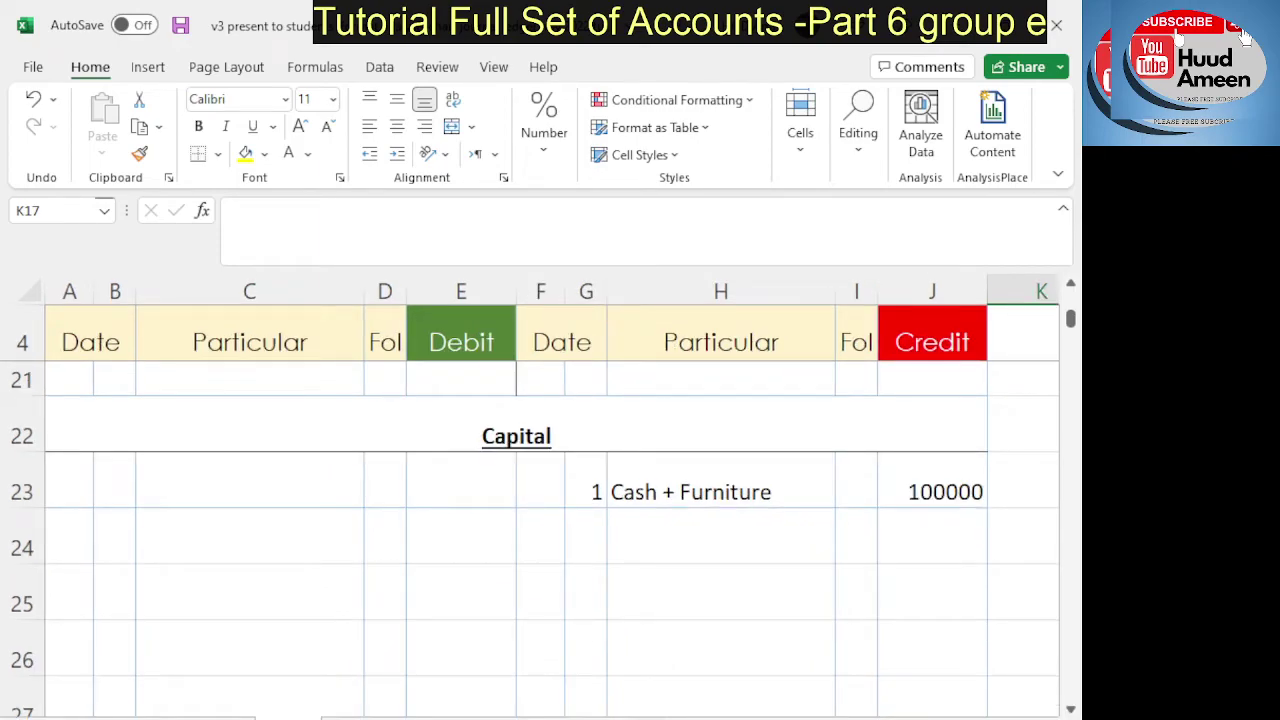
{"action": "scroll", "coordinate": [530, 496], "scroll_direction": "up", "scroll_amount": 1}
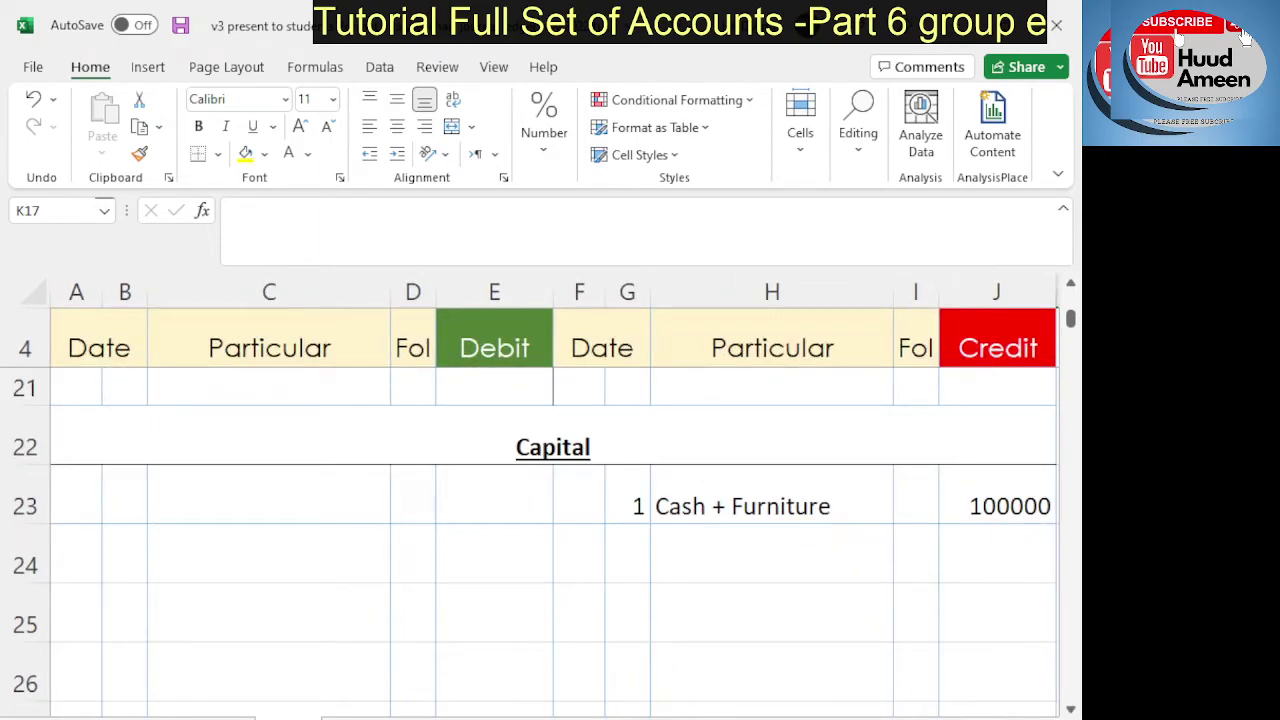
{"action": "left_click_drag", "start_coordinate": [507, 482], "coordinate": [500, 680]}
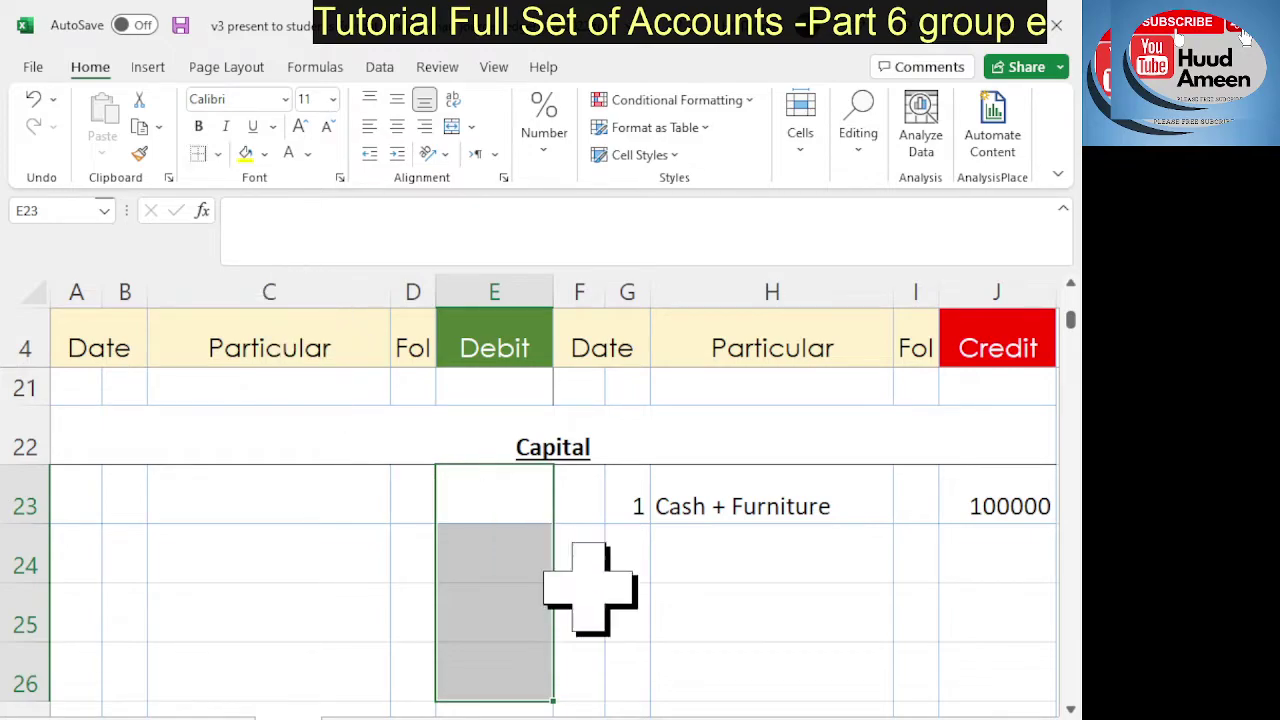
{"action": "left_click", "coordinate": [694, 617]}
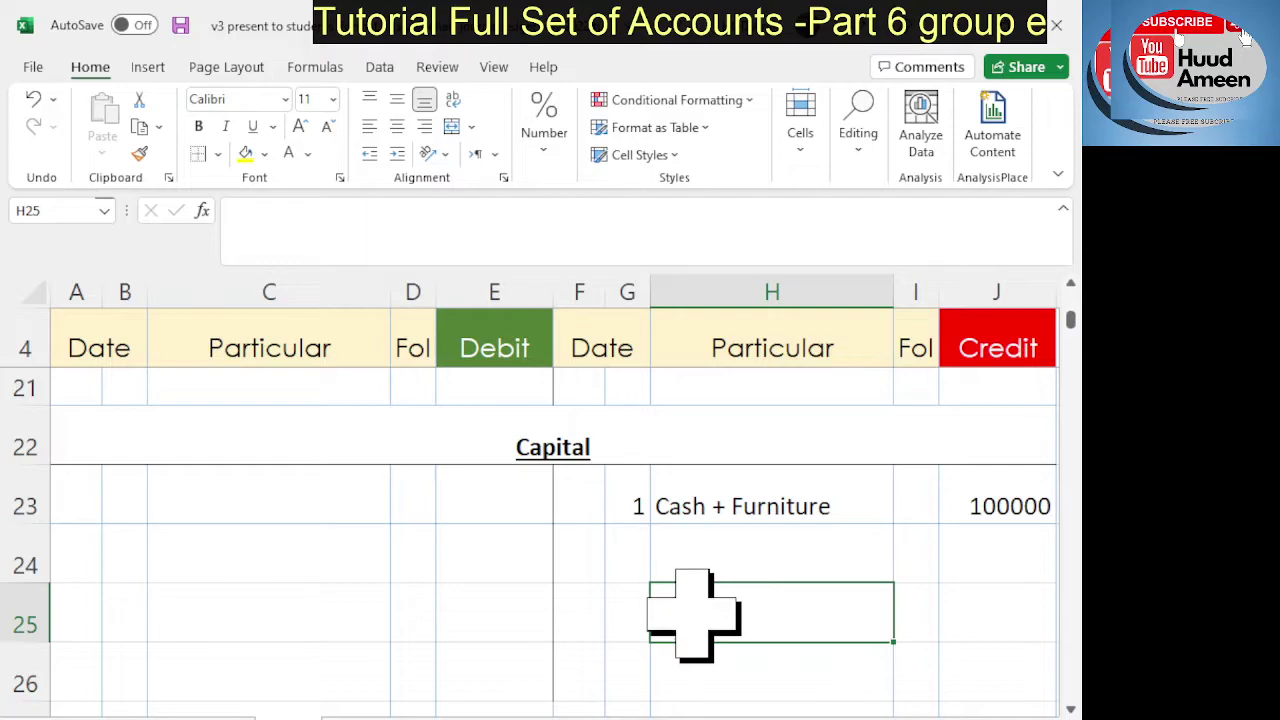
Step: Hide the Cash at bank entries in rows 31 to 33 by applying a white font colour to them
{"action": "scroll", "coordinate": [694, 615], "scroll_direction": "down", "scroll_amount": 2}
{"action": "scroll", "coordinate": [694, 615], "scroll_direction": "down", "scroll_amount": 1}
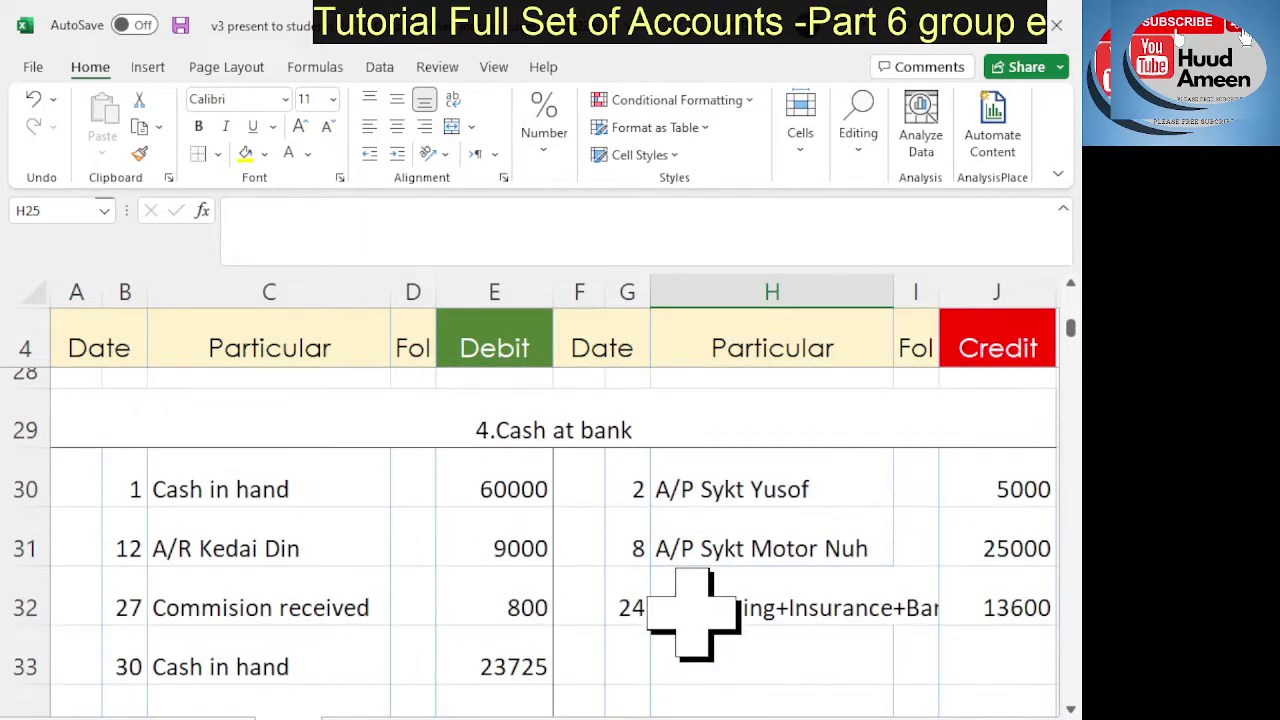
{"action": "left_click", "coordinate": [20, 548]}
{"action": "left_click_drag", "start_coordinate": [390, 575], "coordinate": [714, 643]}
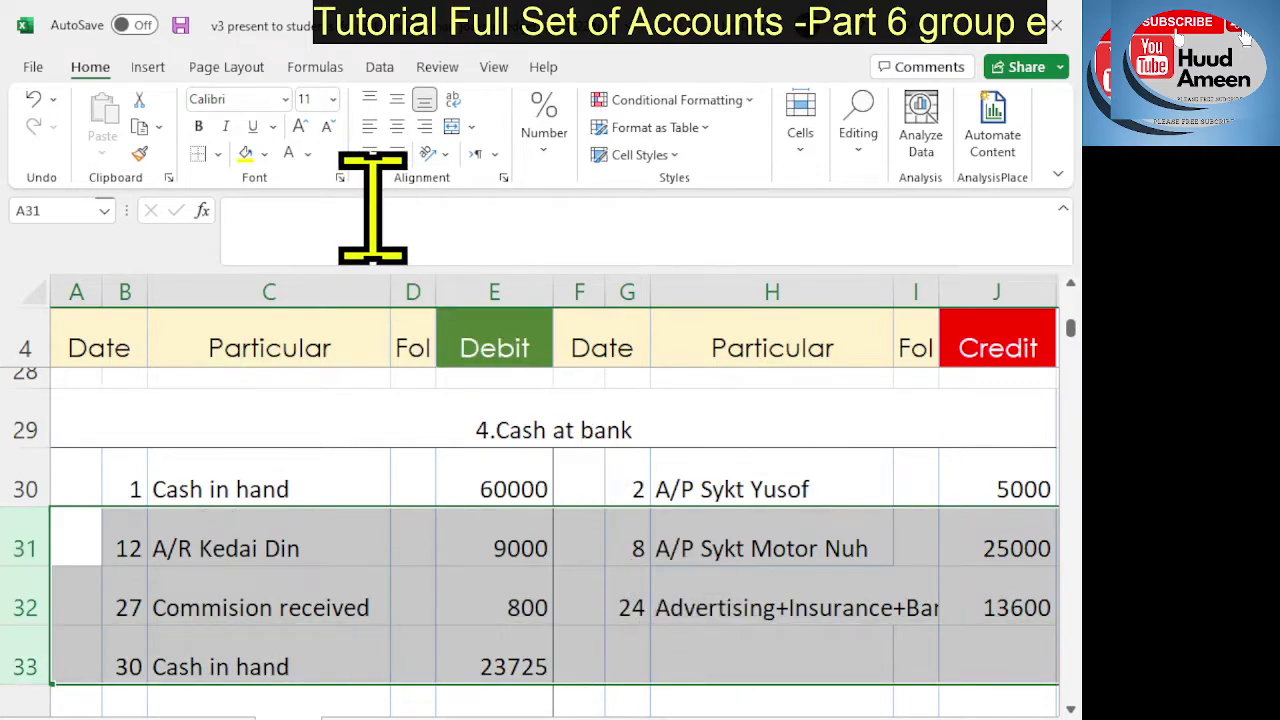
{"action": "key", "text": "Delete"}
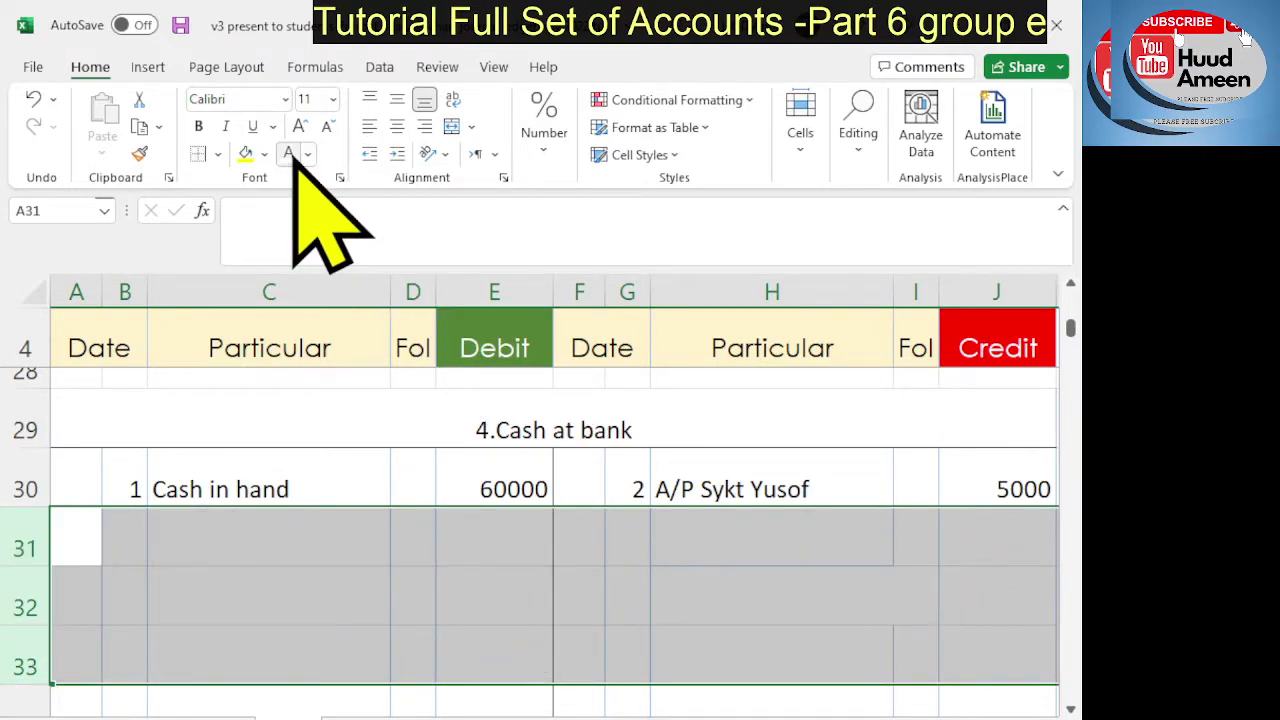
{"action": "left_click", "coordinate": [330, 598]}
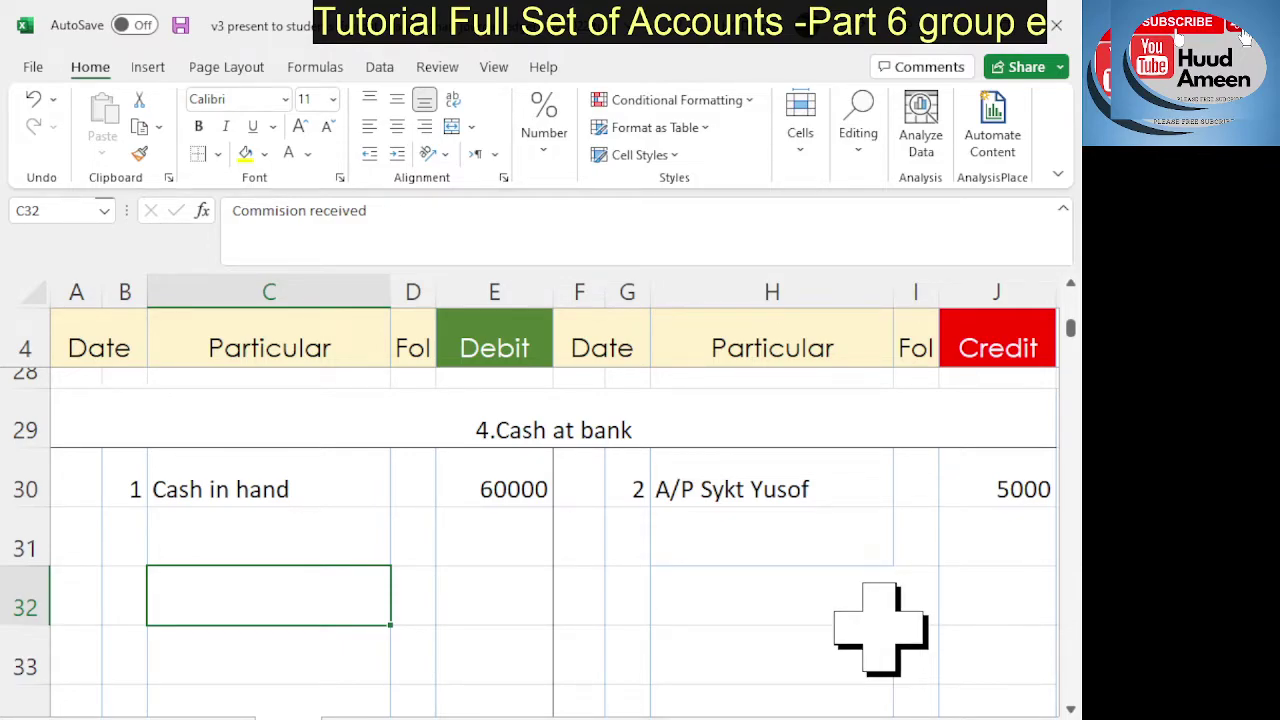
Step: Review the entries in the Opening Inventory, supplier accounts payable and Sales ledger accounts
{"action": "scroll", "coordinate": [880, 629], "scroll_direction": "down", "scroll_amount": 2}
{"action": "scroll", "coordinate": [880, 629], "scroll_direction": "down", "scroll_amount": 1}
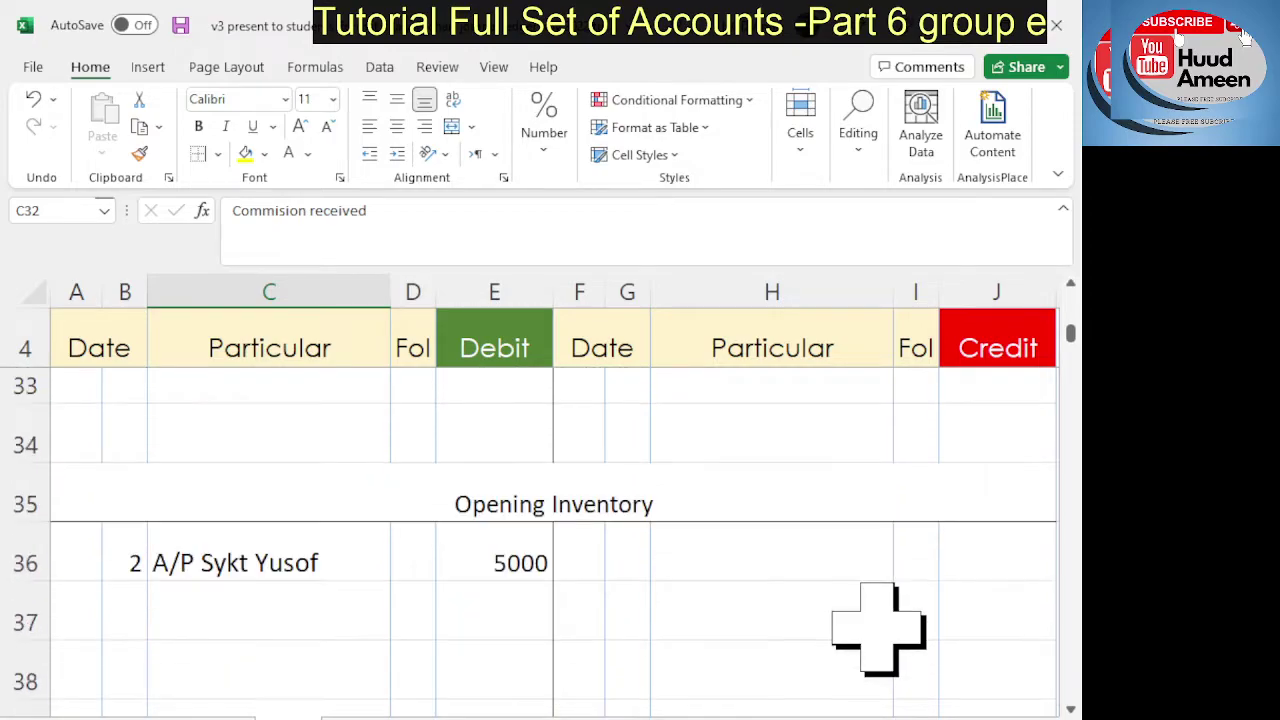
{"action": "scroll", "coordinate": [880, 629], "scroll_direction": "down", "scroll_amount": 1}
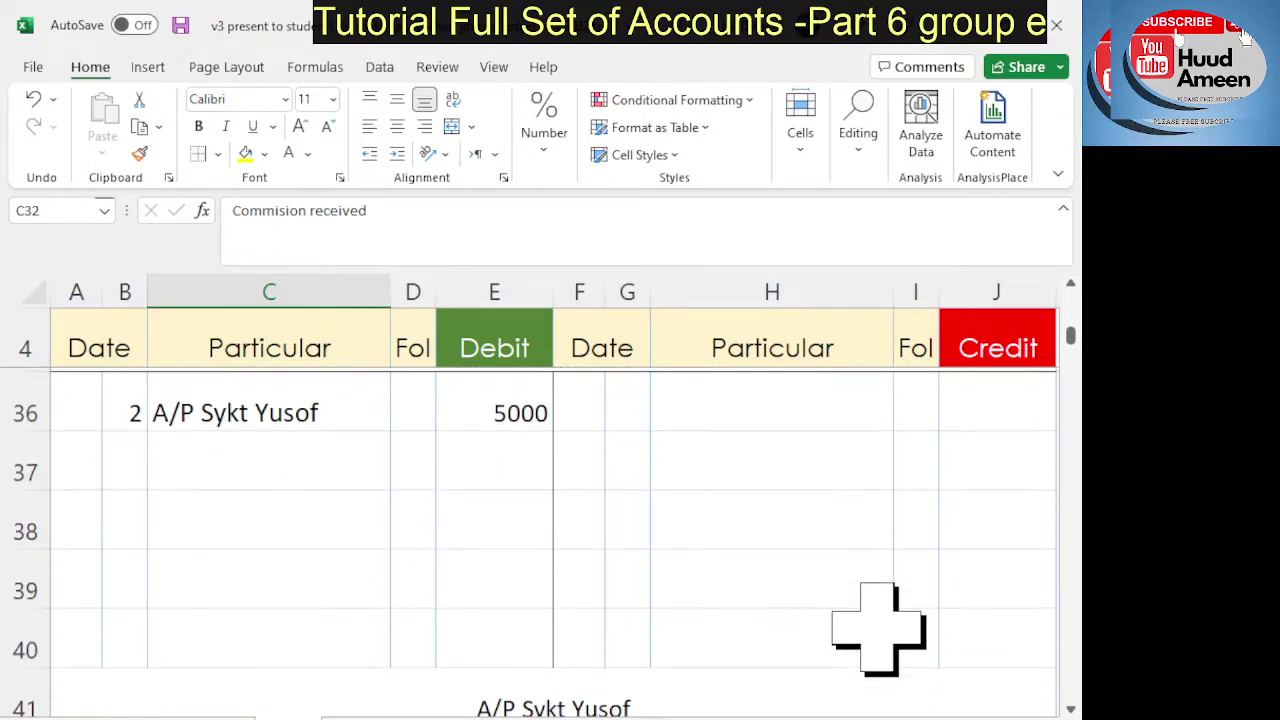
{"action": "scroll", "coordinate": [880, 629], "scroll_direction": "up", "scroll_amount": 1}
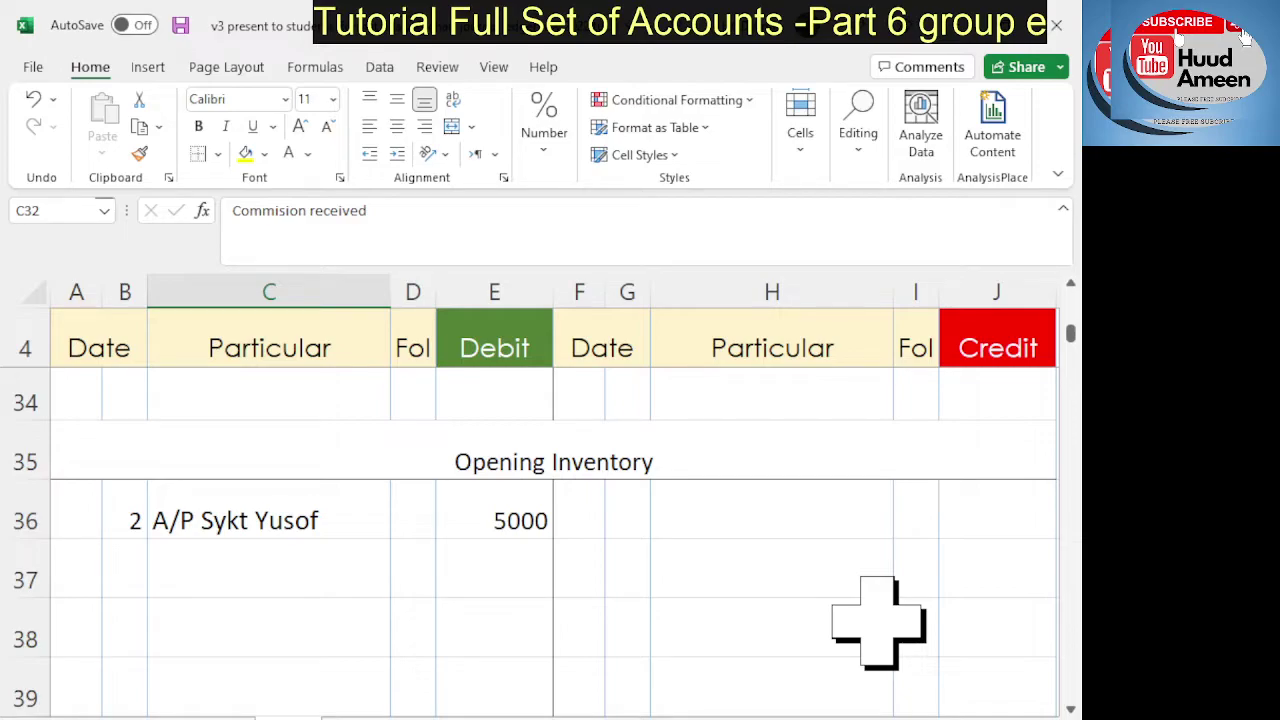
{"action": "scroll", "coordinate": [878, 622], "scroll_direction": "down", "scroll_amount": 1}
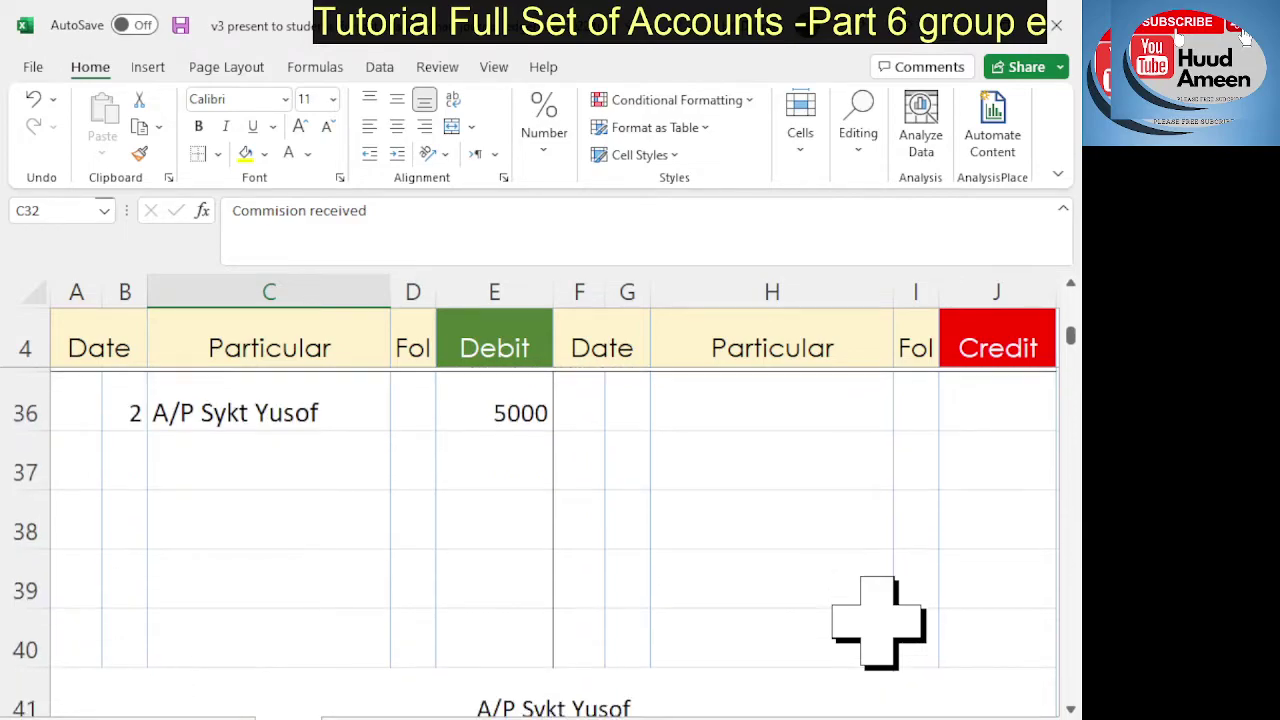
{"action": "scroll", "coordinate": [878, 622], "scroll_direction": "down", "scroll_amount": 2}
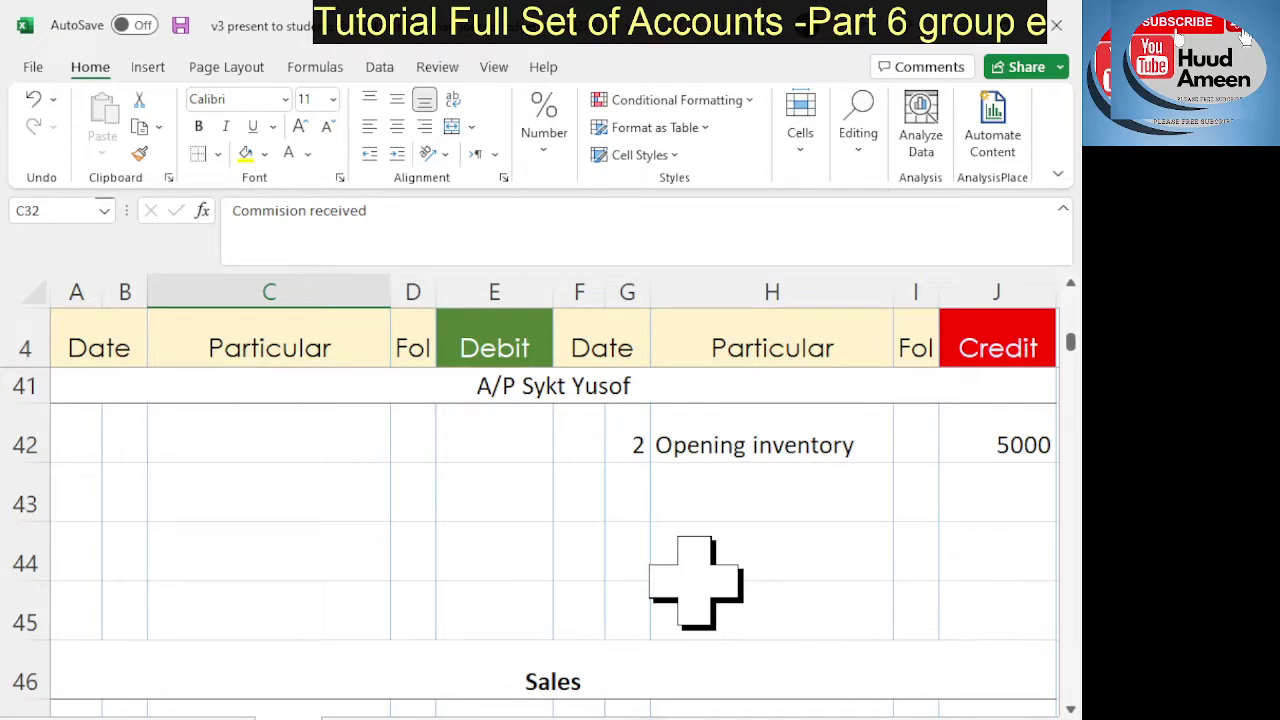
{"action": "scroll", "coordinate": [696, 583], "scroll_direction": "down", "scroll_amount": 2}
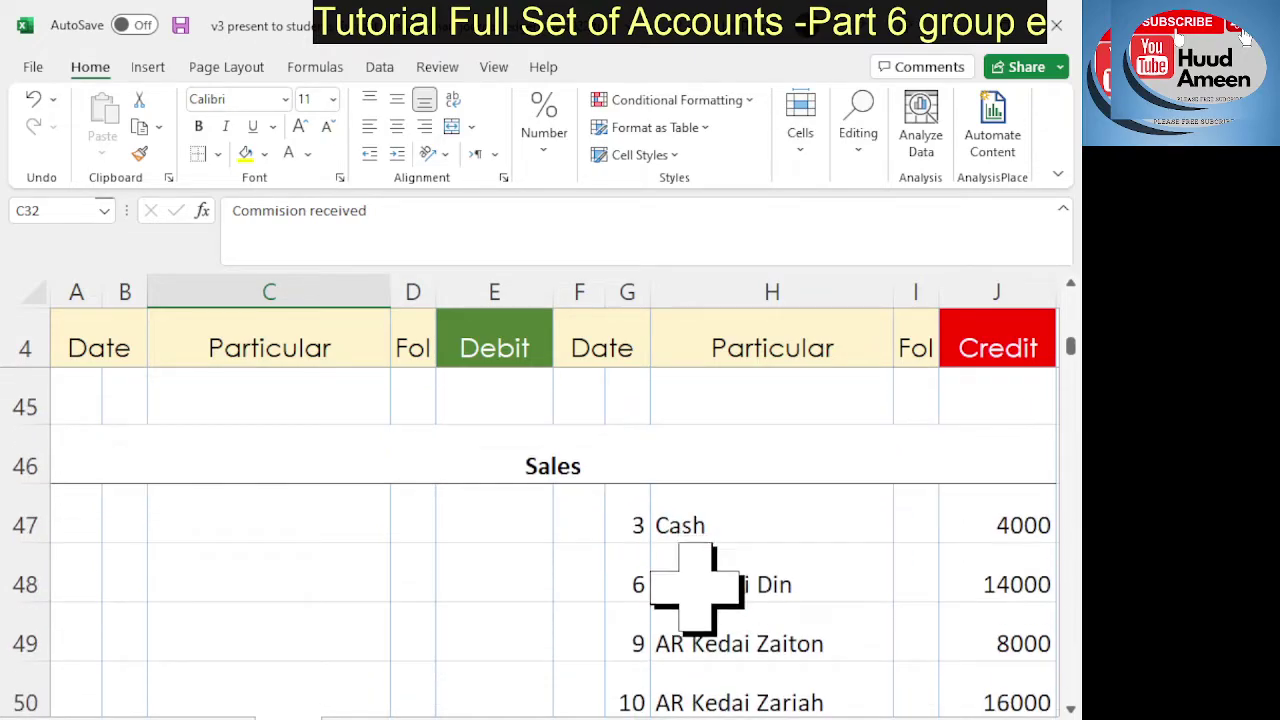
{"action": "scroll", "coordinate": [623, 630], "scroll_direction": "down", "scroll_amount": 1}
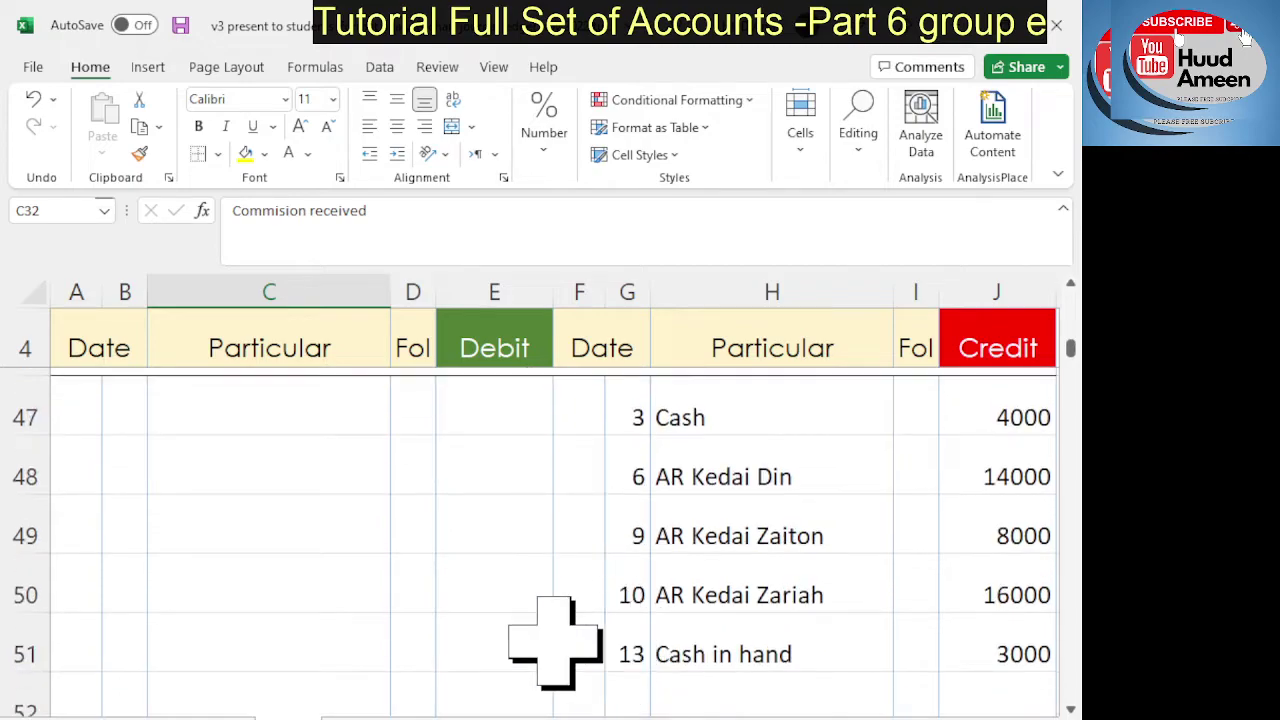
Step: Hide the Sales account's day 13 Cash in hand entry in row 51 by giving it a white font colour
{"action": "left_click_drag", "start_coordinate": [516, 660], "coordinate": [491, 634]}
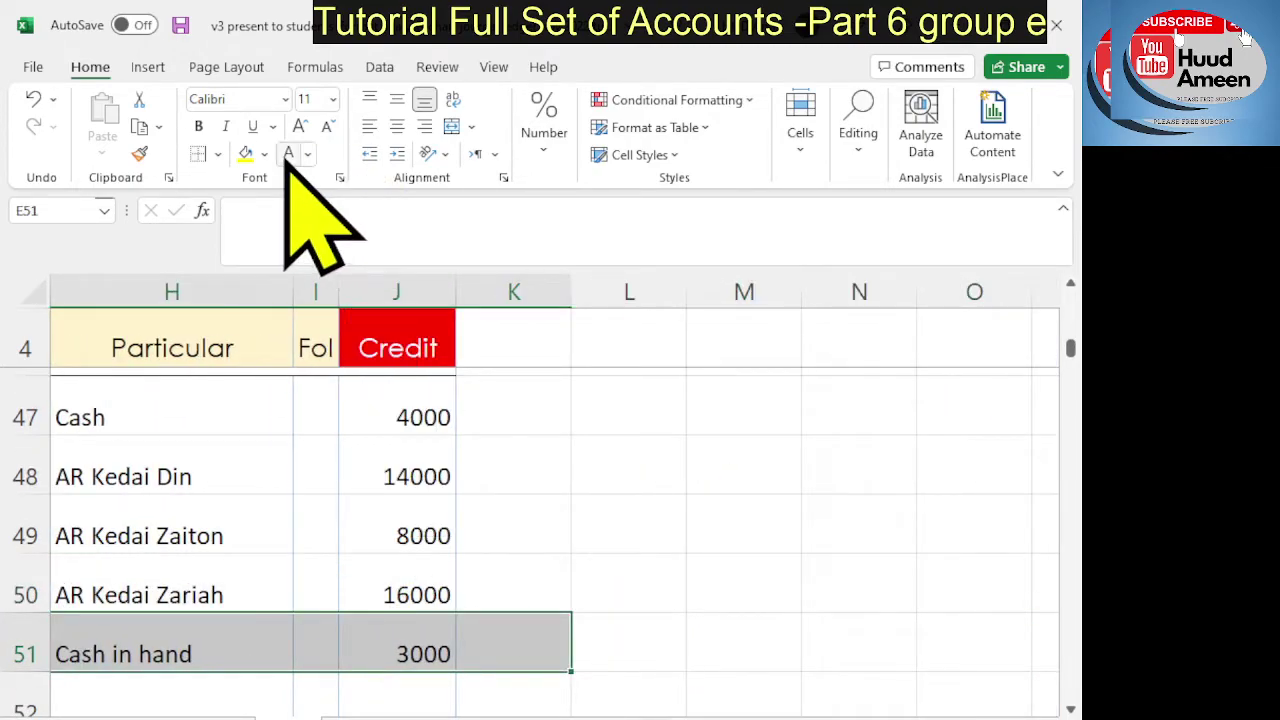
{"action": "key", "text": "Delete"}
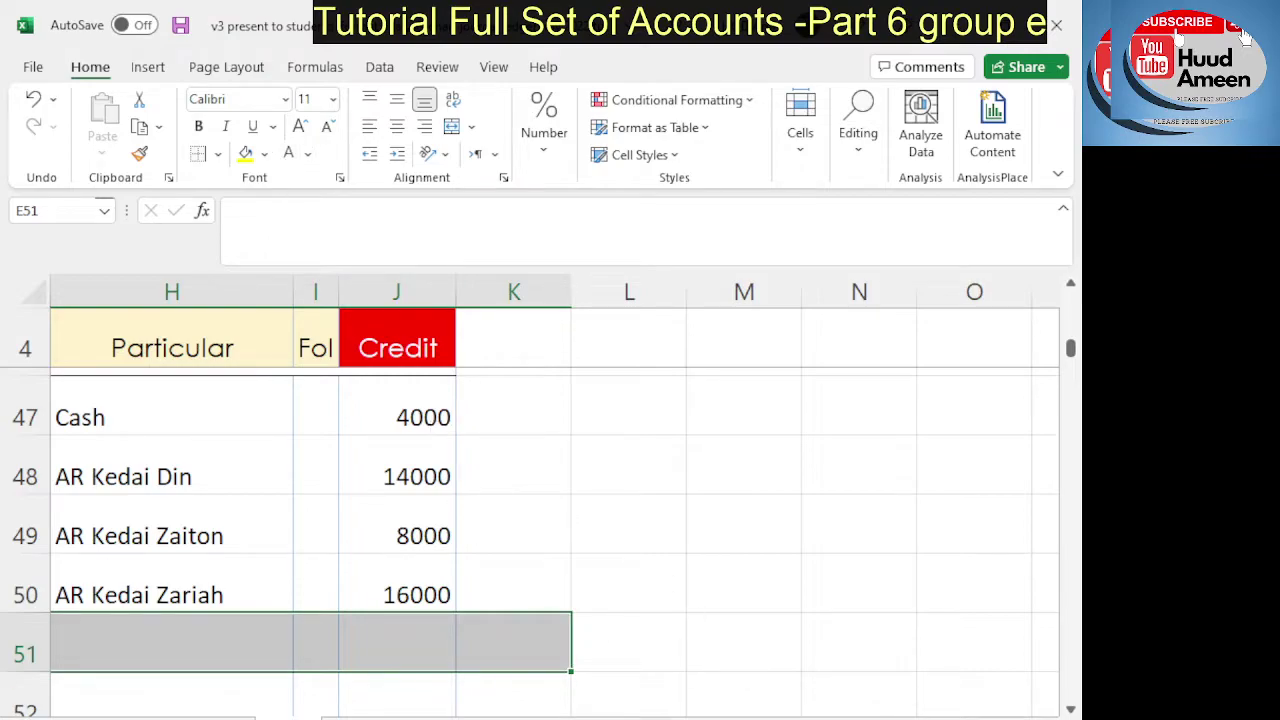
{"action": "scroll", "coordinate": [555, 500], "scroll_direction": "left", "scroll_amount": 5}
{"action": "scroll", "coordinate": [429, 471], "scroll_direction": "up", "scroll_amount": 1}
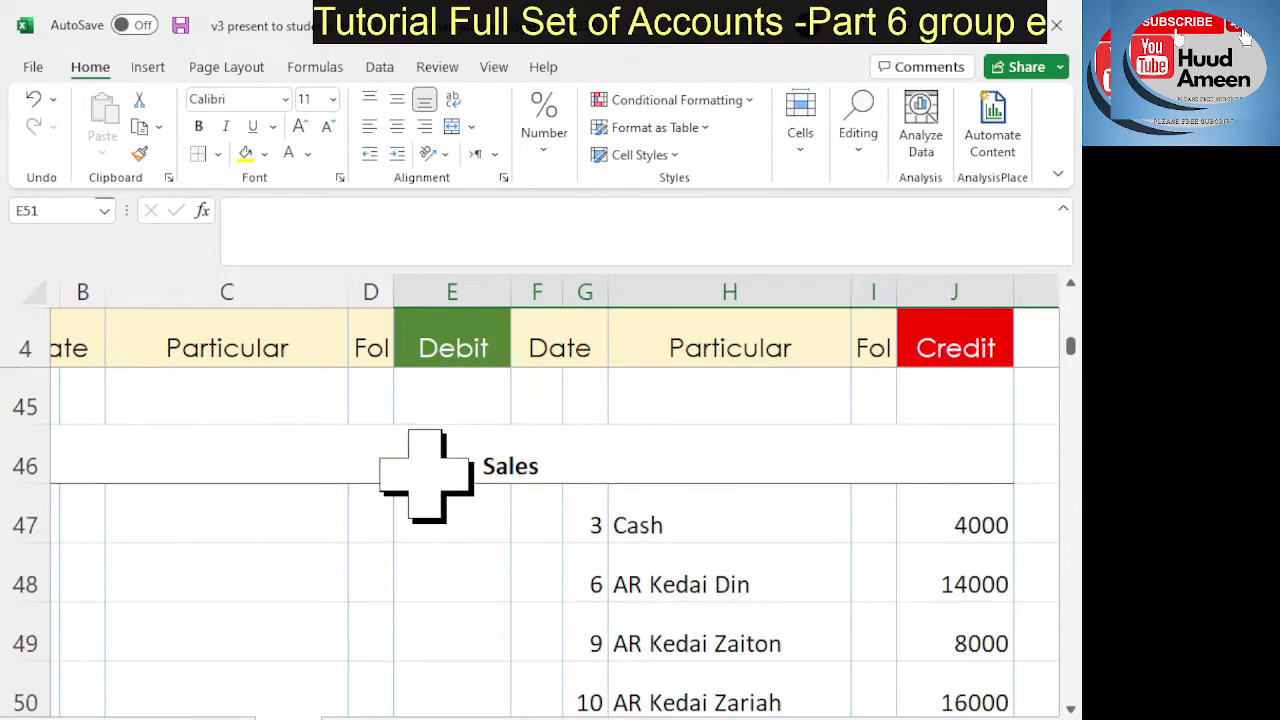
Step: Add a right border to the Sales account's debit cells E47:E51 to divide the debit and credit sides
{"action": "left_click", "coordinate": [1070, 709]}
{"action": "left_click", "coordinate": [794, 523]}
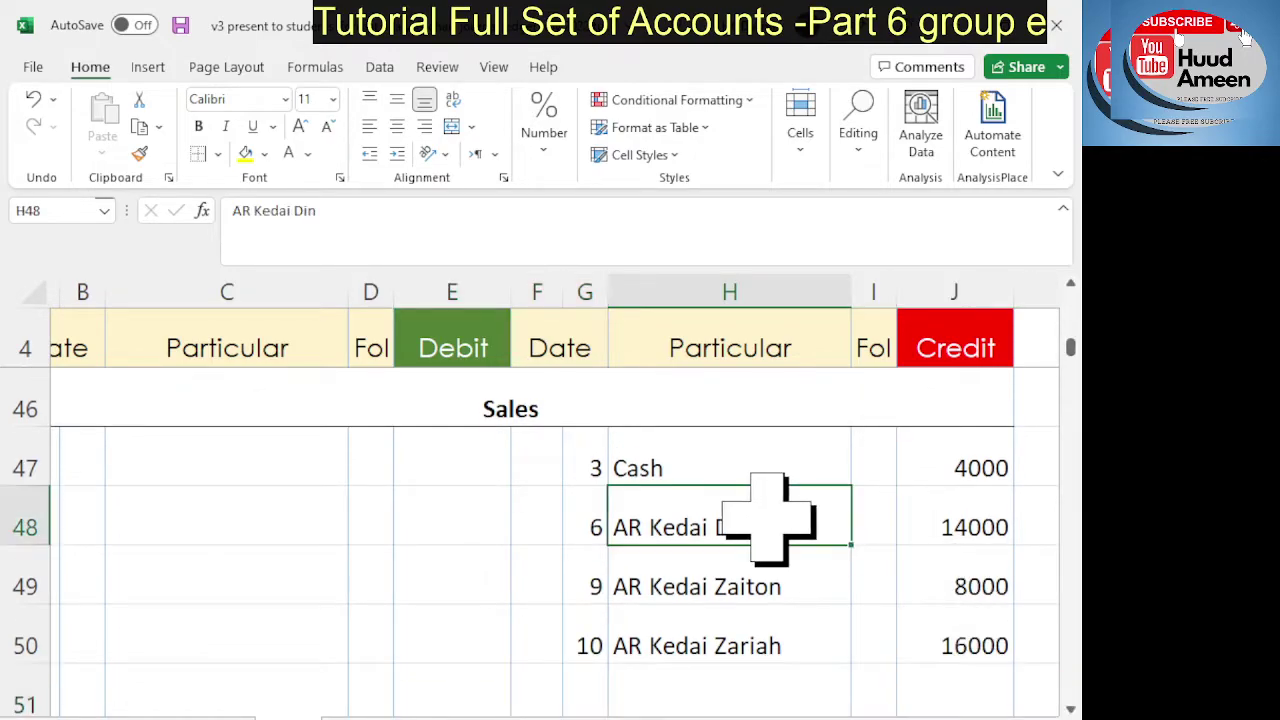
{"action": "left_click", "coordinate": [312, 522]}
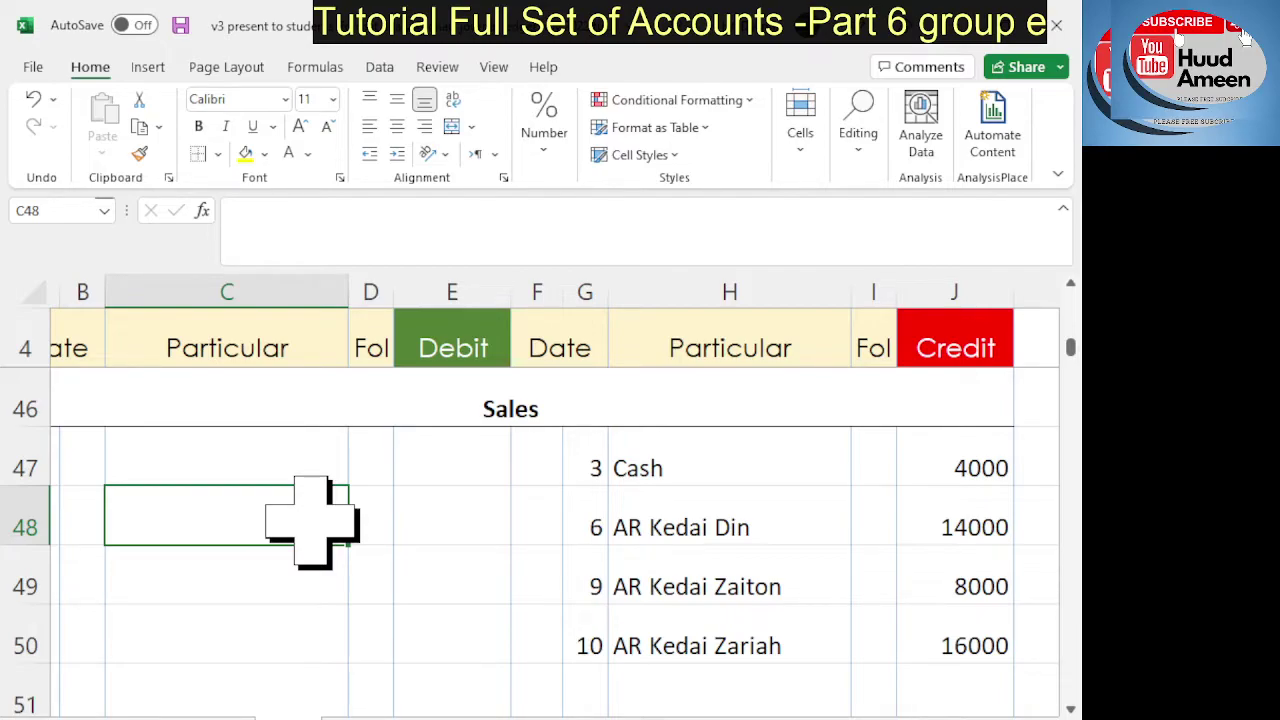
{"action": "left_click_drag", "start_coordinate": [474, 445], "coordinate": [443, 671]}
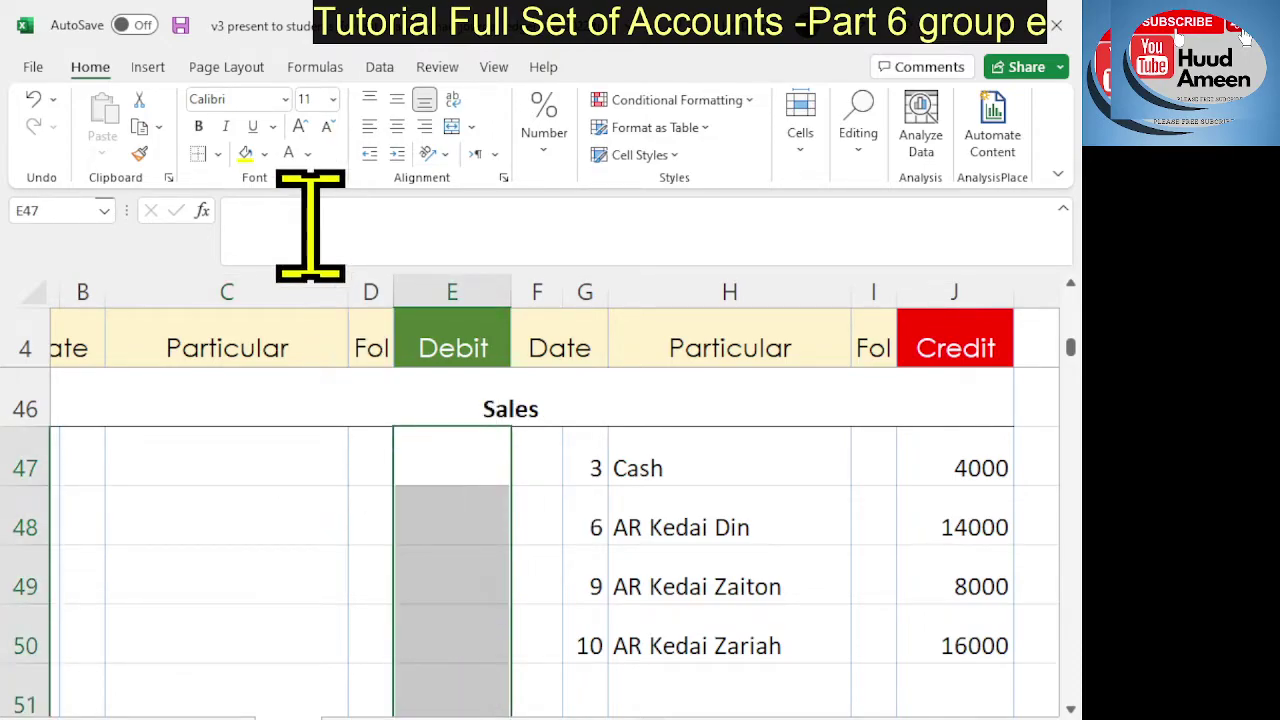
{"action": "left_click", "coordinate": [199, 155]}
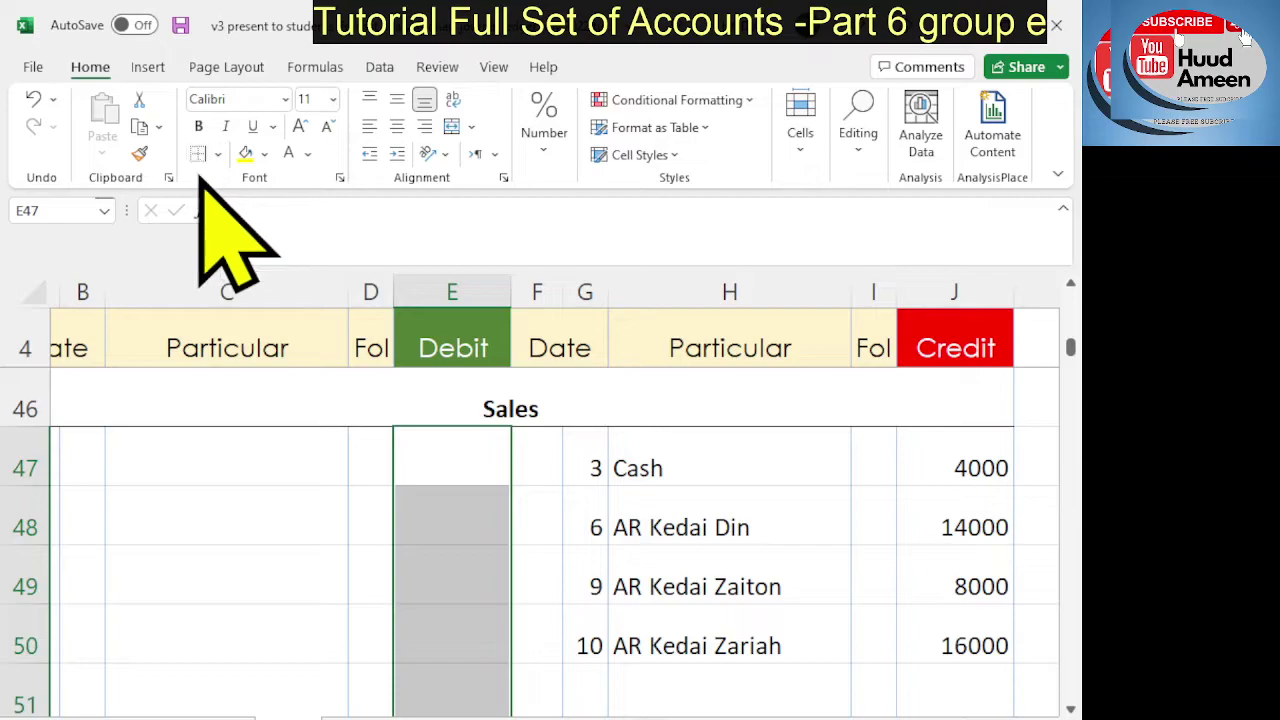
{"action": "left_click", "coordinate": [218, 527]}
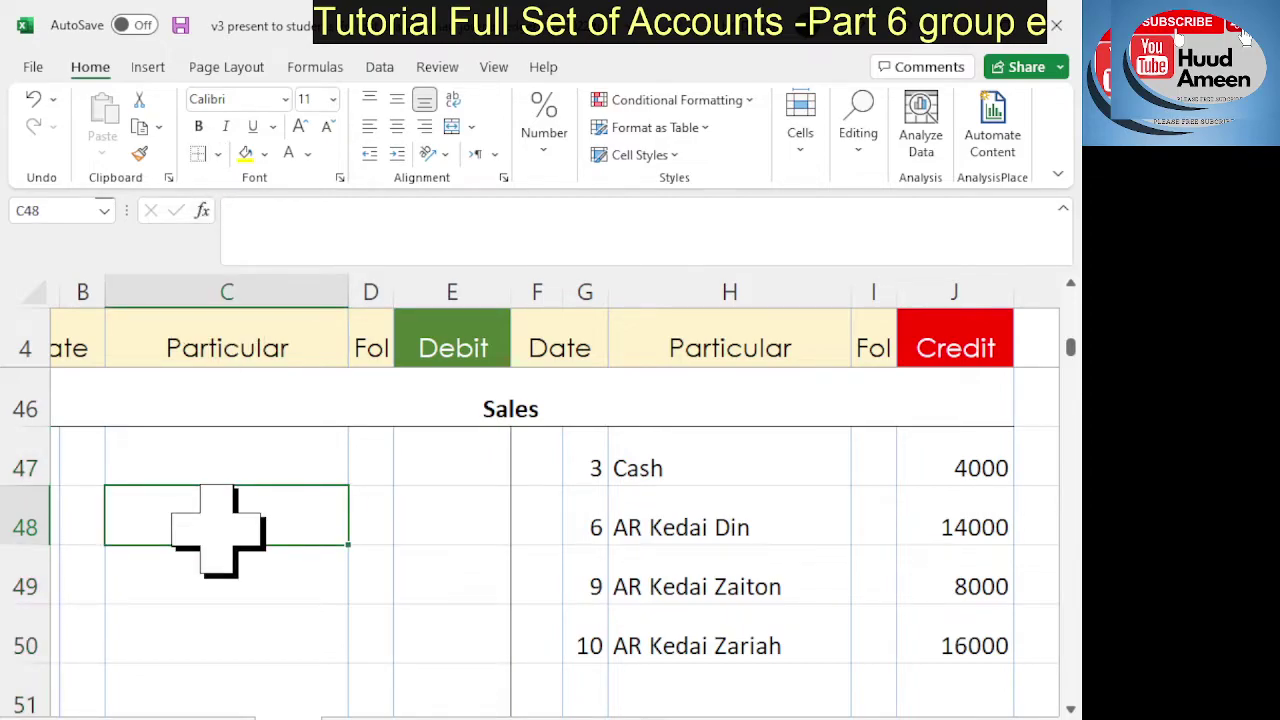
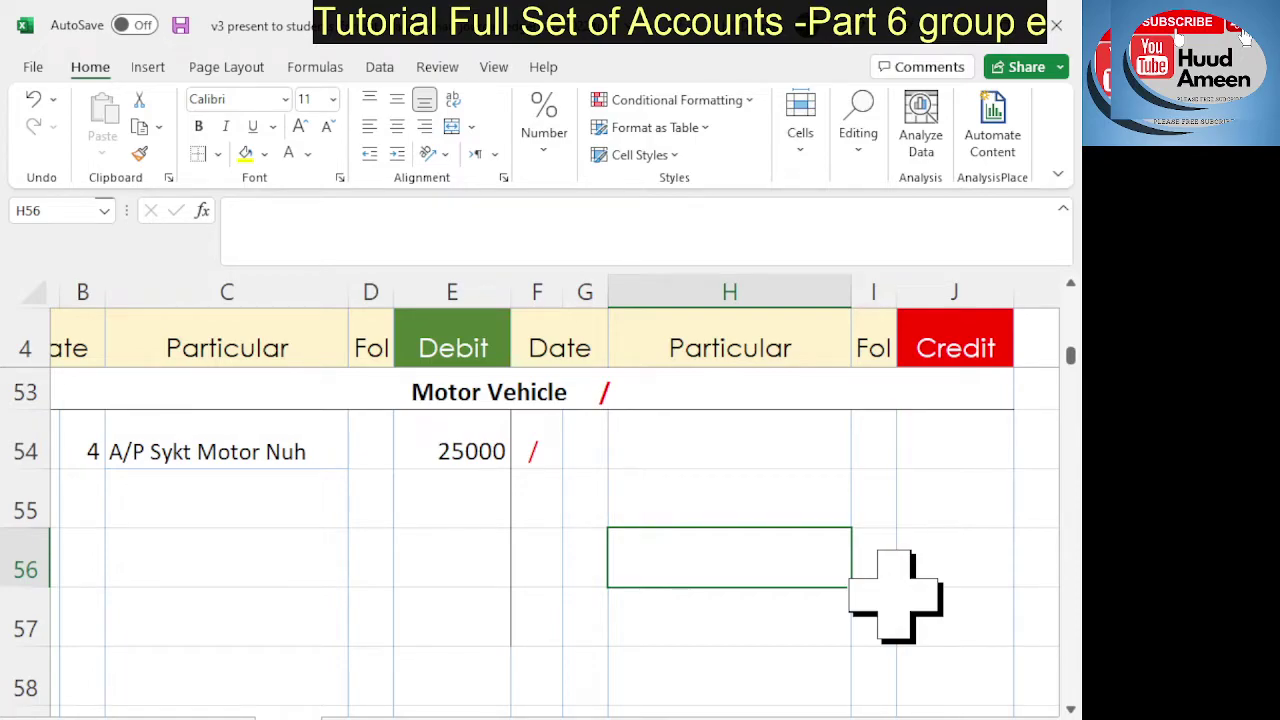
Step: Review the credit entries in the Sales and A/P Sykt Yusof accounts
{"action": "scroll", "coordinate": [895, 595], "scroll_direction": "up", "scroll_amount": 4}
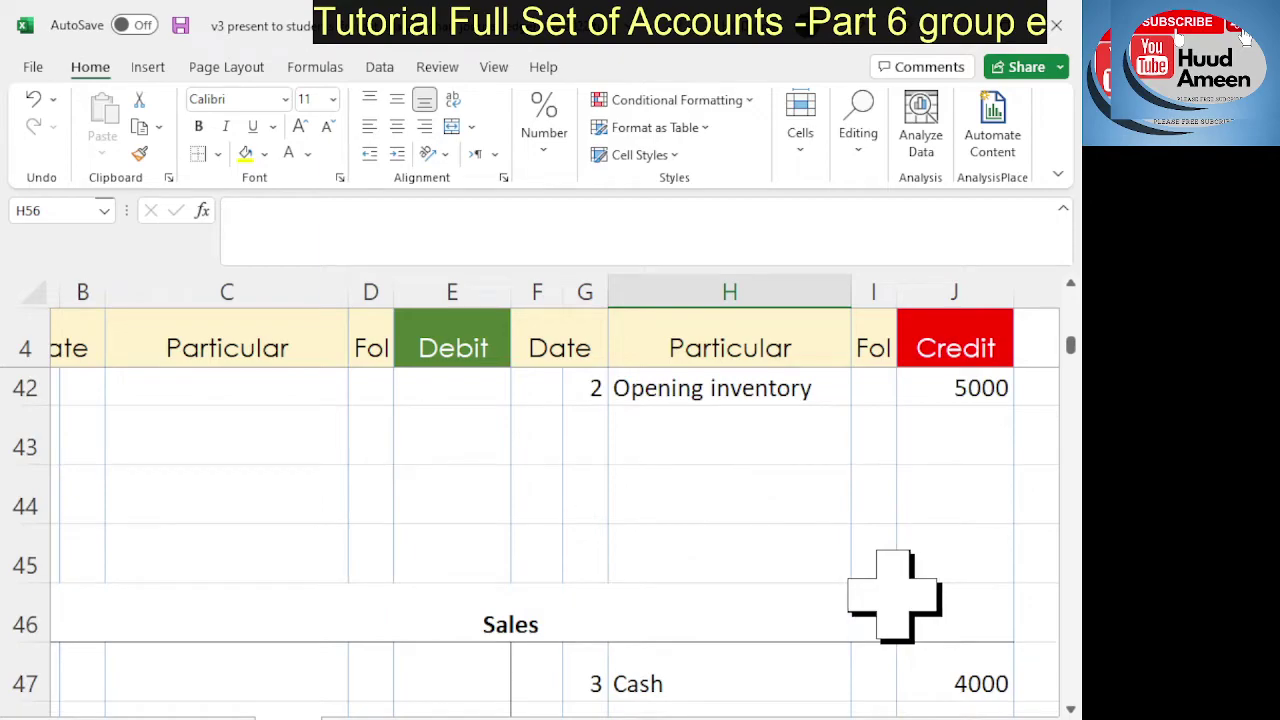
{"action": "scroll", "coordinate": [895, 595], "scroll_direction": "down", "scroll_amount": 1}
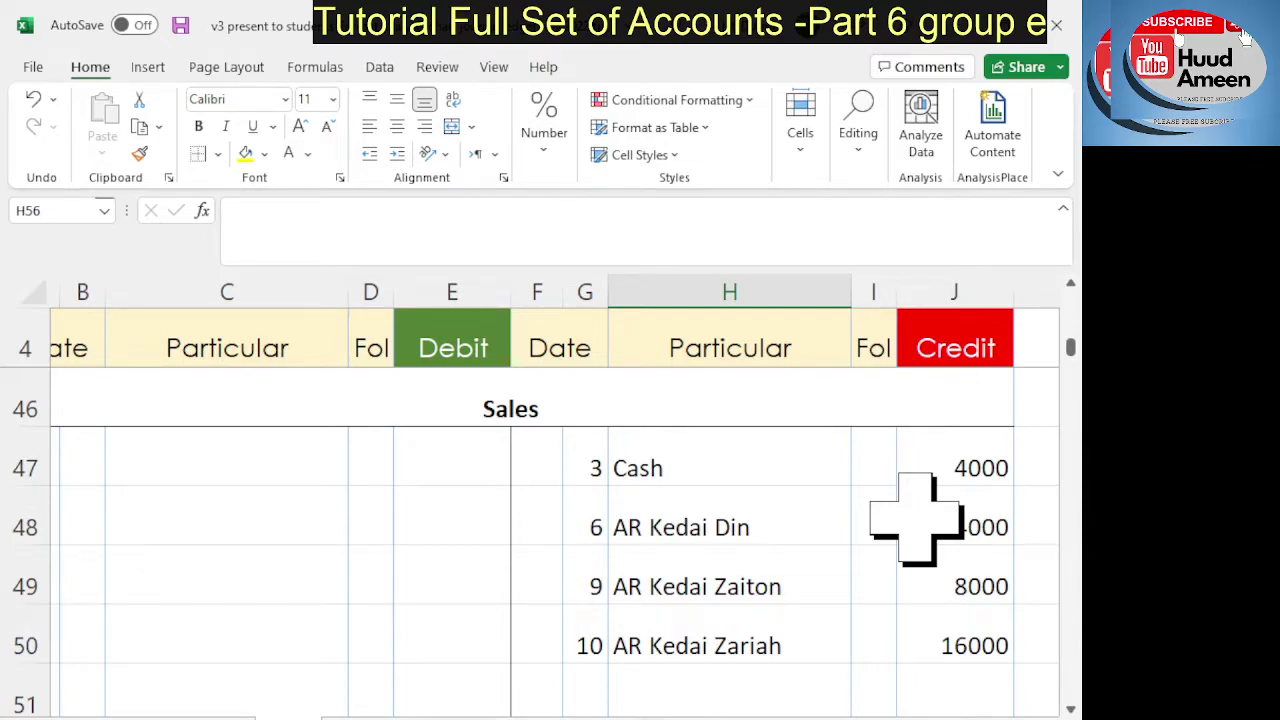
{"action": "scroll", "coordinate": [916, 519], "scroll_direction": "up", "scroll_amount": 1}
{"action": "scroll", "coordinate": [916, 519], "scroll_direction": "up", "scroll_amount": 2}
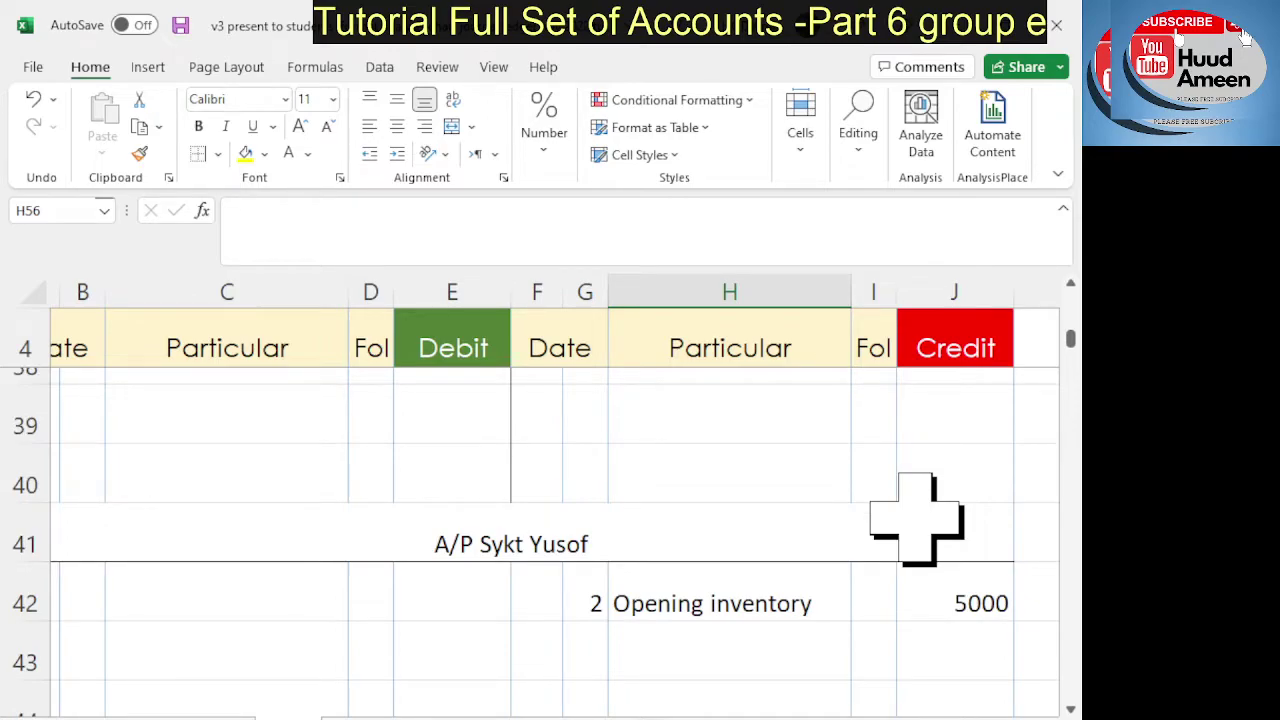
{"action": "scroll", "coordinate": [917, 520], "scroll_direction": "down", "scroll_amount": 1}
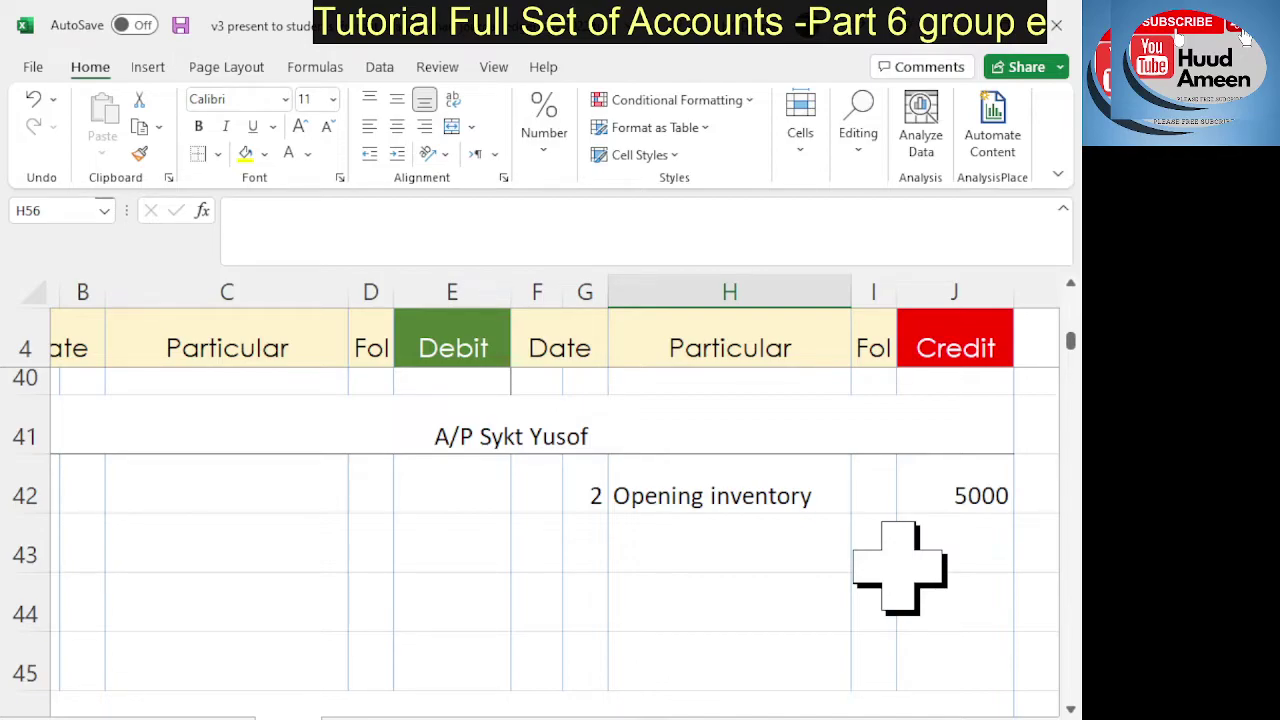
Step: Examine the Motor Vehicle and A/P Sykt Motor Nuh accounts, including the Cash at bank and Motor Vehicle entries
{"action": "scroll", "coordinate": [899, 567], "scroll_direction": "down", "scroll_amount": 3}
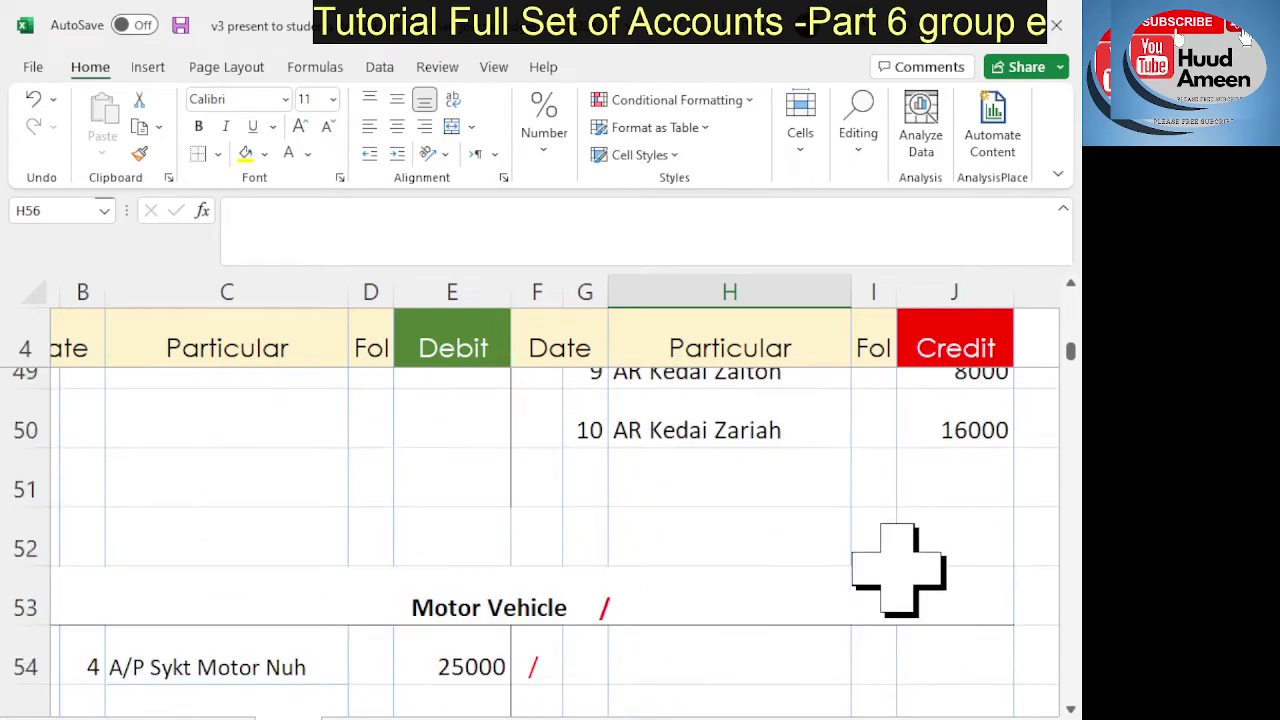
{"action": "scroll", "coordinate": [899, 567], "scroll_direction": "down", "scroll_amount": 3}
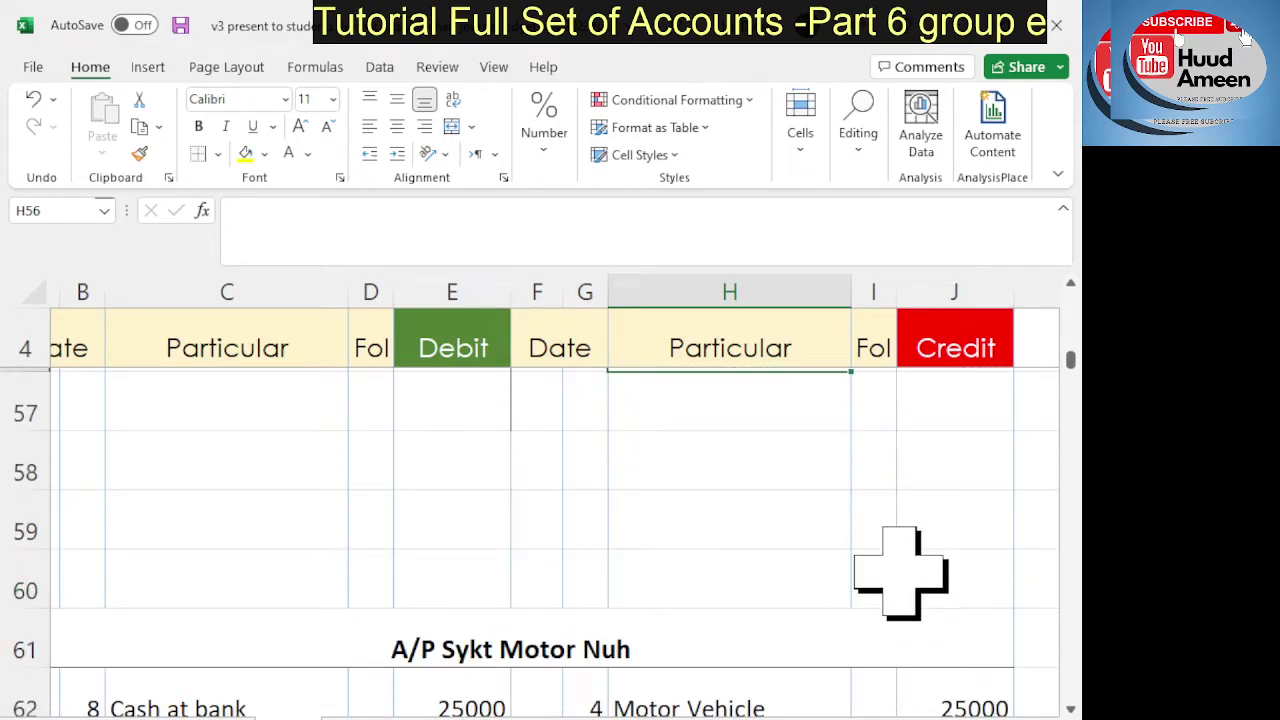
{"action": "scroll", "coordinate": [899, 567], "scroll_direction": "down", "scroll_amount": 2}
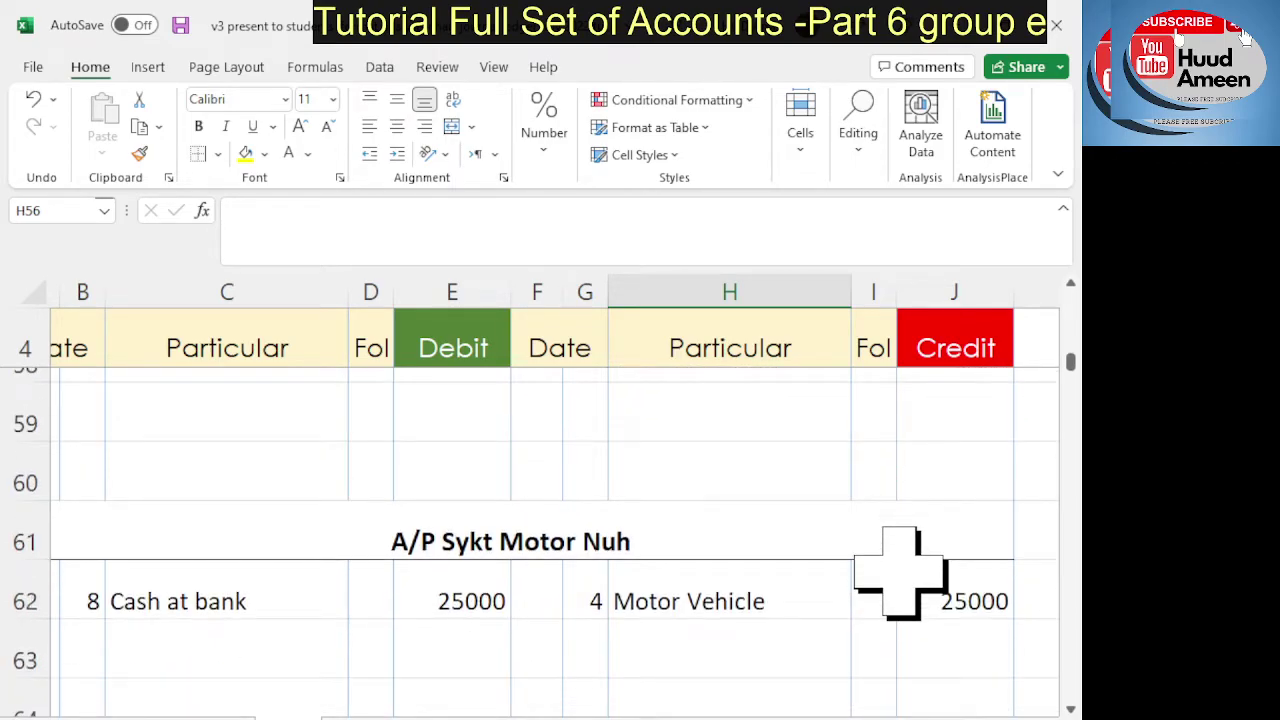
{"action": "scroll", "coordinate": [900, 573], "scroll_direction": "down", "scroll_amount": 3}
{"action": "scroll", "coordinate": [897, 578], "scroll_direction": "down", "scroll_amount": 1}
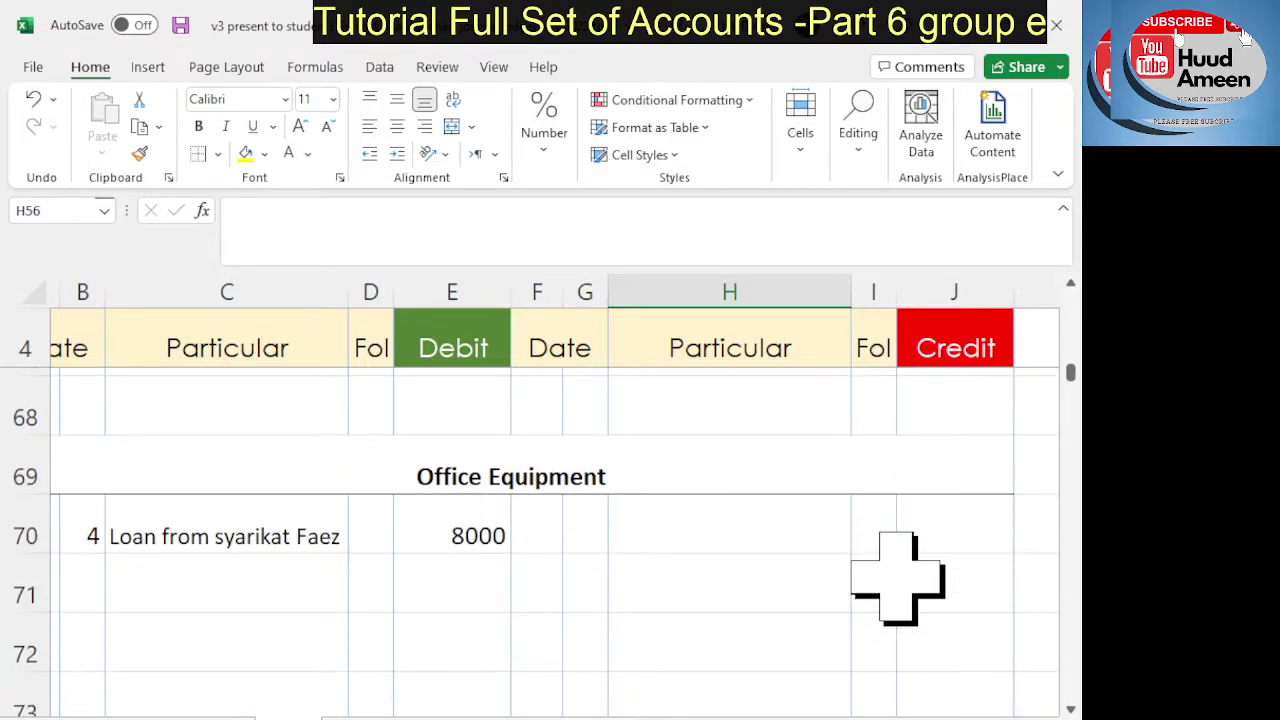
{"action": "scroll", "coordinate": [897, 578], "scroll_direction": "up", "scroll_amount": 3}
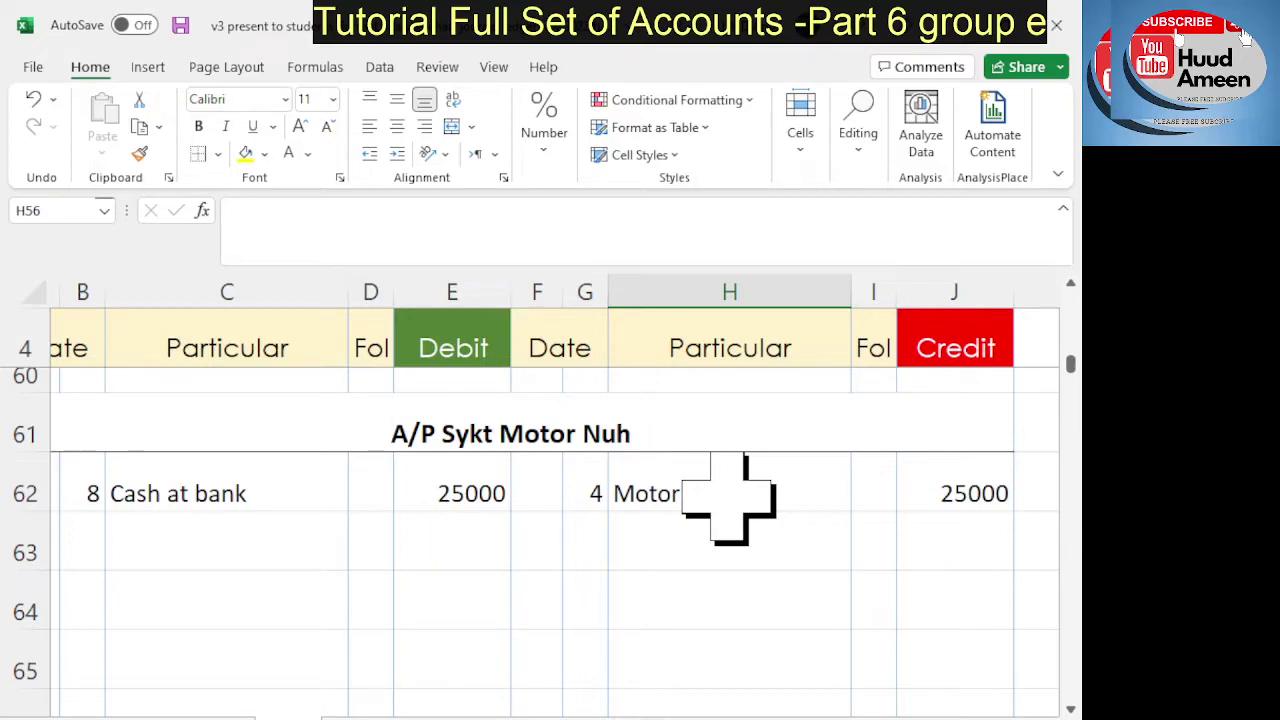
{"action": "left_click", "coordinate": [713, 577]}
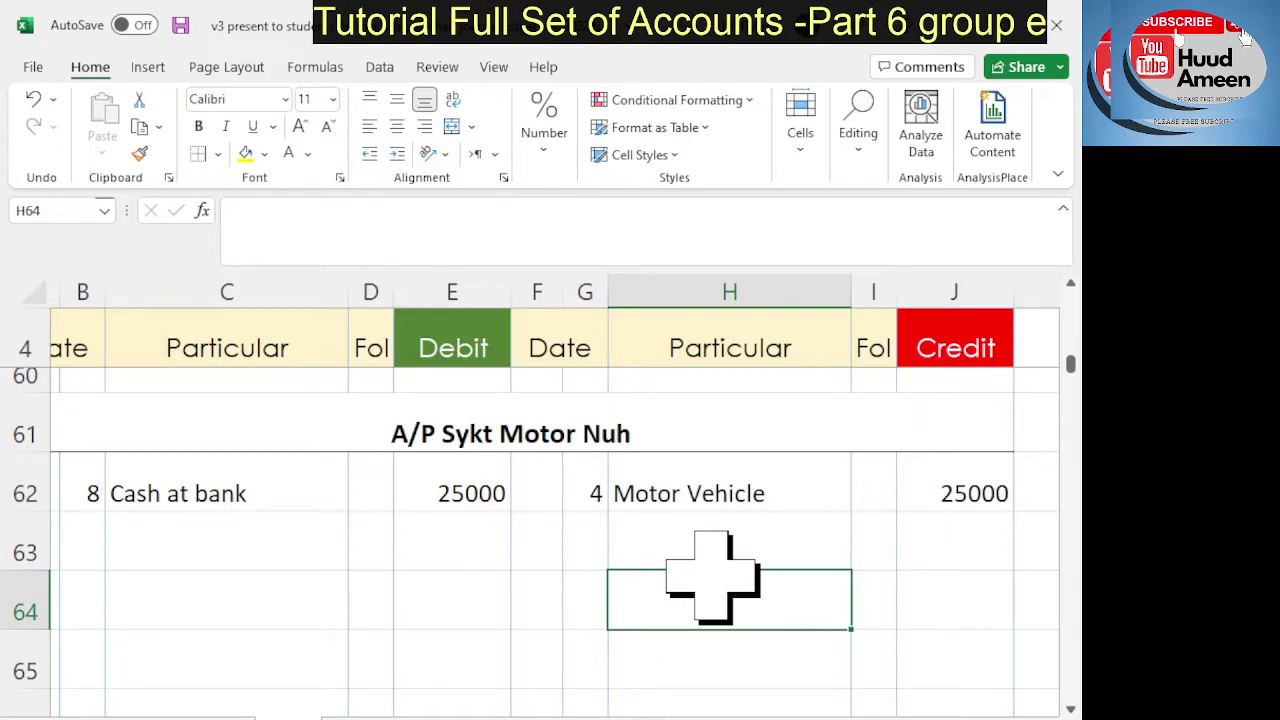
{"action": "scroll", "coordinate": [712, 577], "scroll_direction": "down", "scroll_amount": 1}
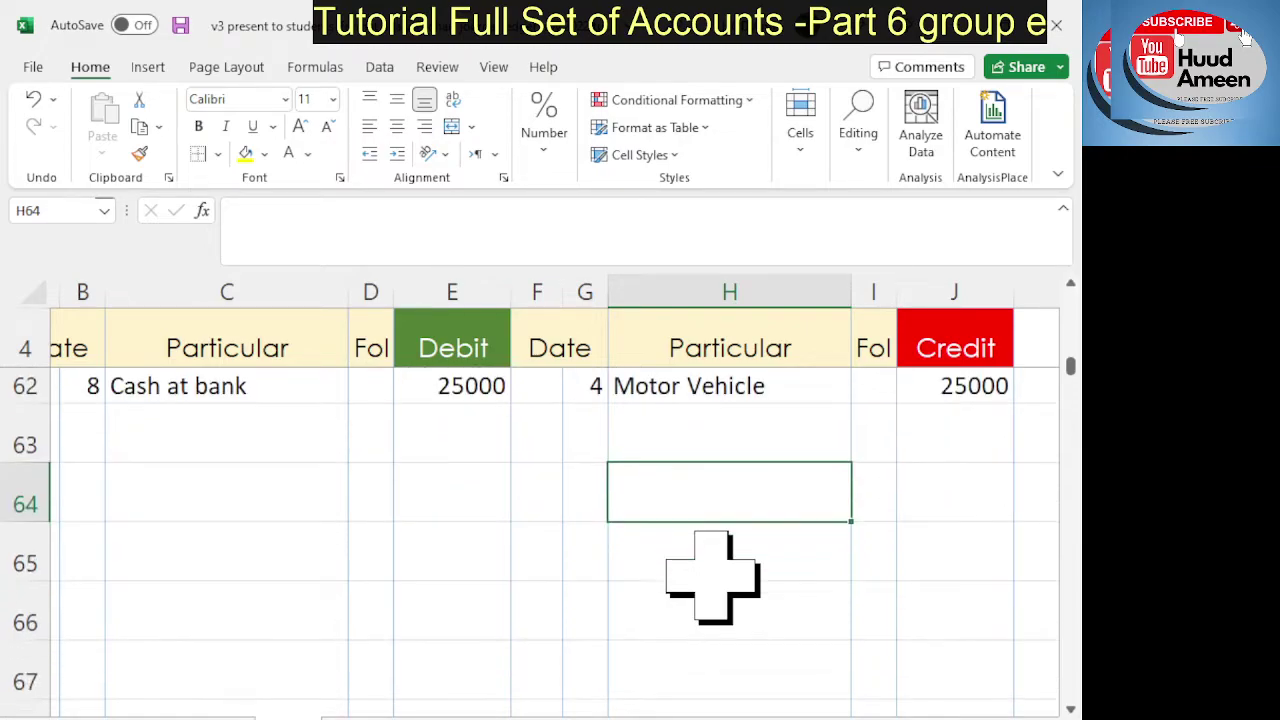
{"action": "scroll", "coordinate": [712, 577], "scroll_direction": "up", "scroll_amount": 1}
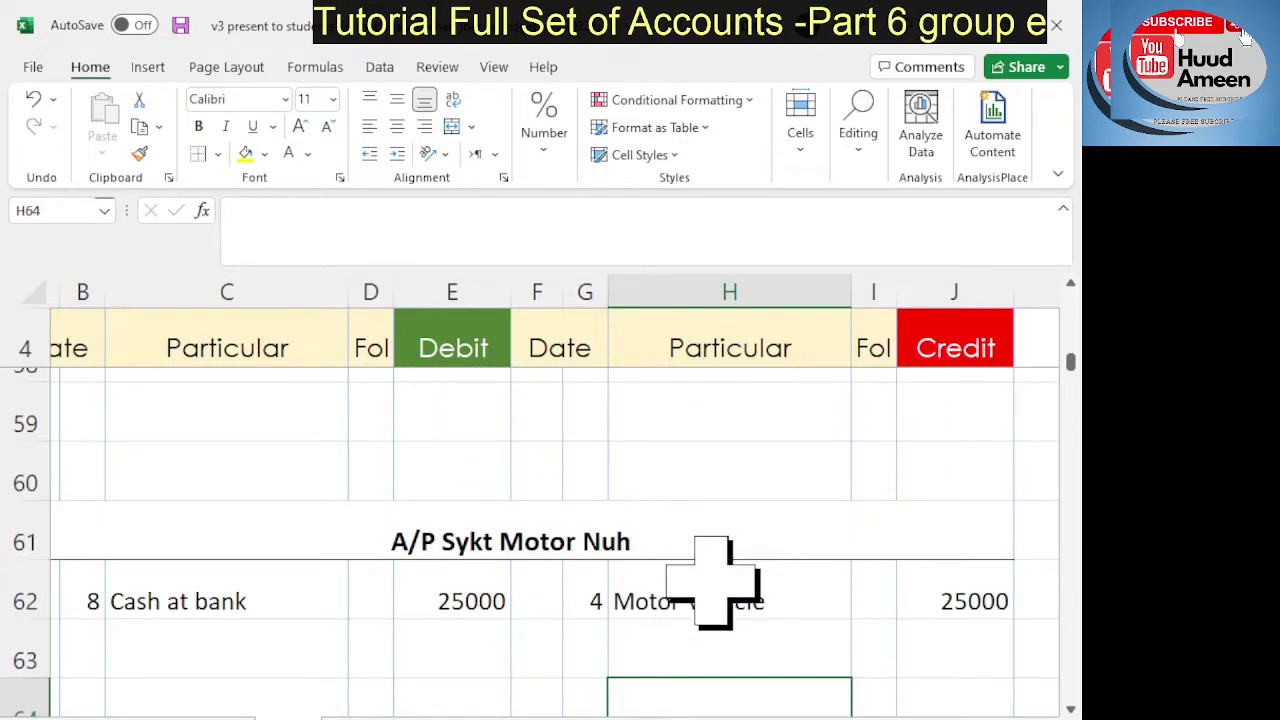
Step: Add a right border to the Office Equipment account's debit cells from E70 down to divide the two sides
{"action": "scroll", "coordinate": [712, 583], "scroll_direction": "down", "scroll_amount": 3}
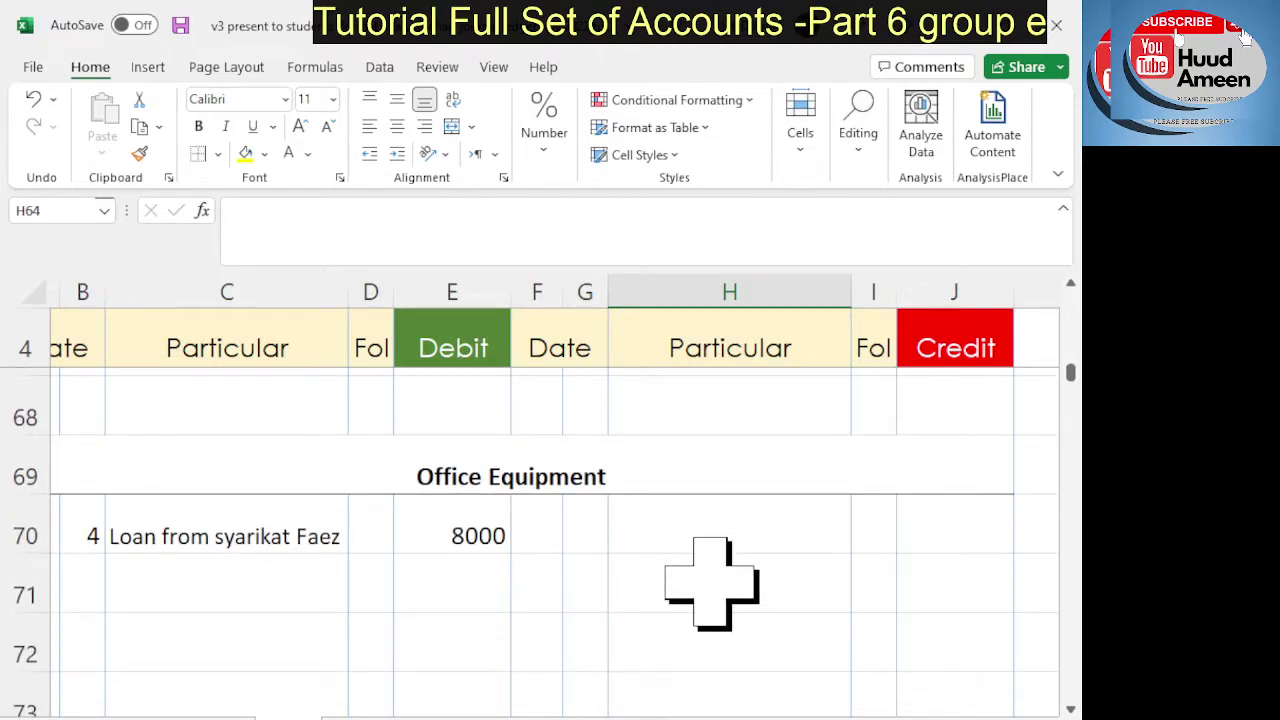
{"action": "scroll", "coordinate": [712, 583], "scroll_direction": "down", "scroll_amount": 1}
{"action": "scroll", "coordinate": [712, 583], "scroll_direction": "up", "scroll_amount": 1}
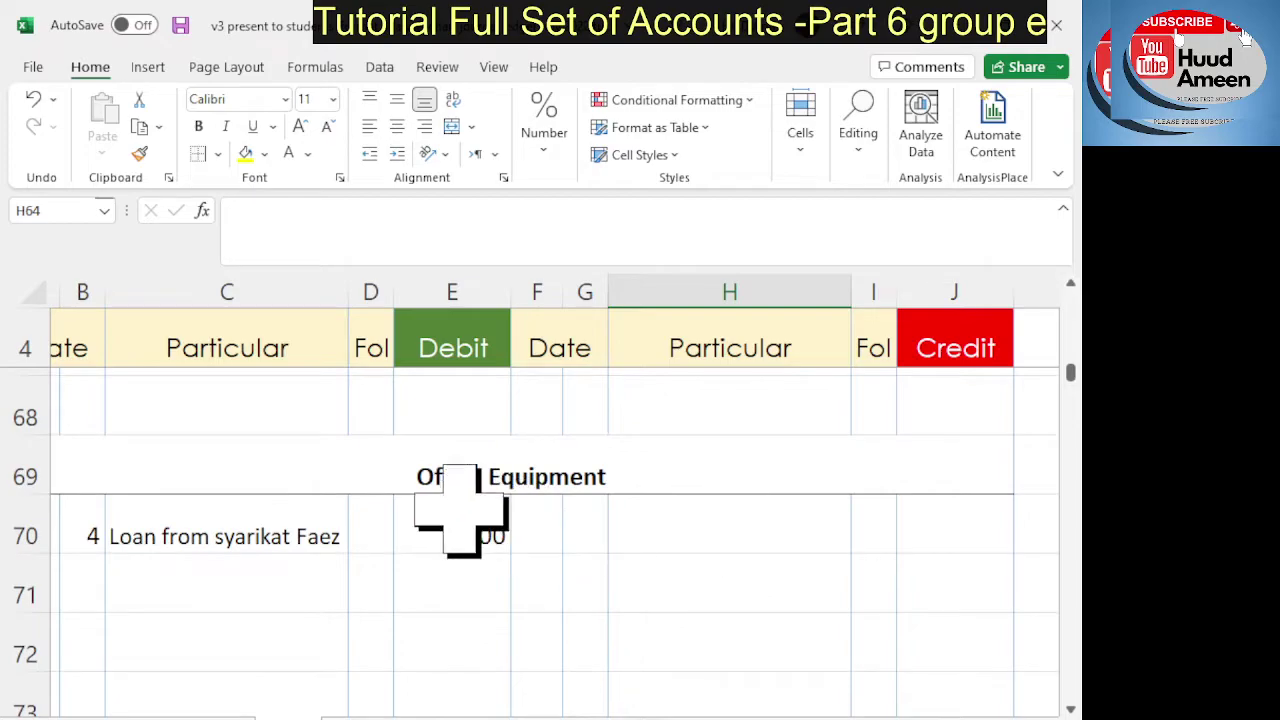
{"action": "left_click_drag", "start_coordinate": [462, 510], "coordinate": [449, 700]}
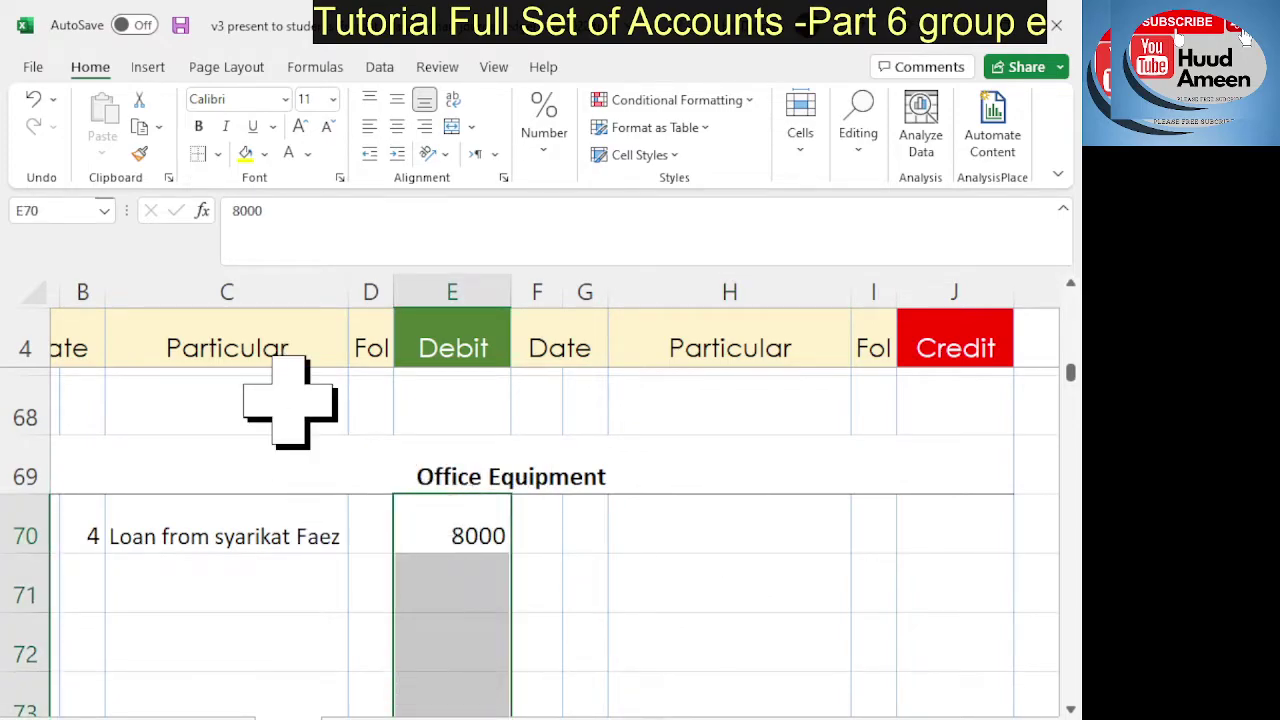
{"action": "left_click", "coordinate": [199, 156]}
{"action": "left_click", "coordinate": [760, 633]}
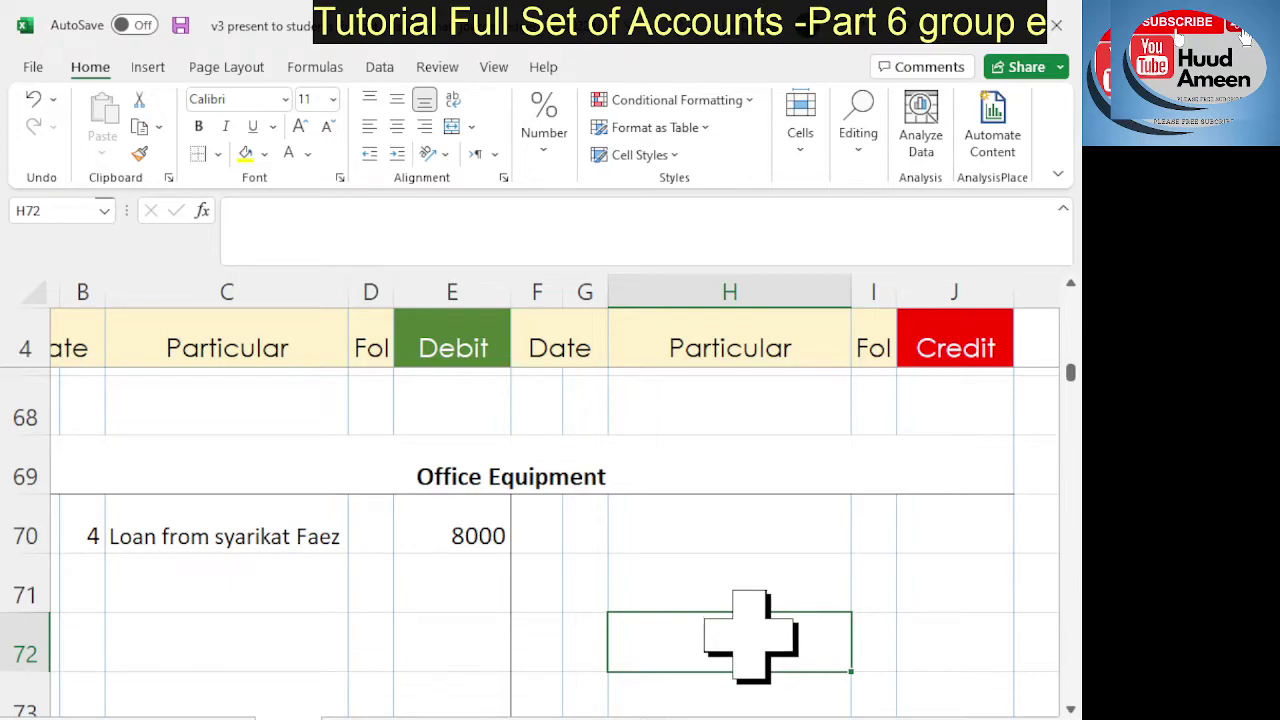
Step: Hide the Drawing account's two Cash in hand entries in cells B82:E83 by giving them a white font colour
{"action": "scroll", "coordinate": [750, 637], "scroll_direction": "down", "scroll_amount": 3}
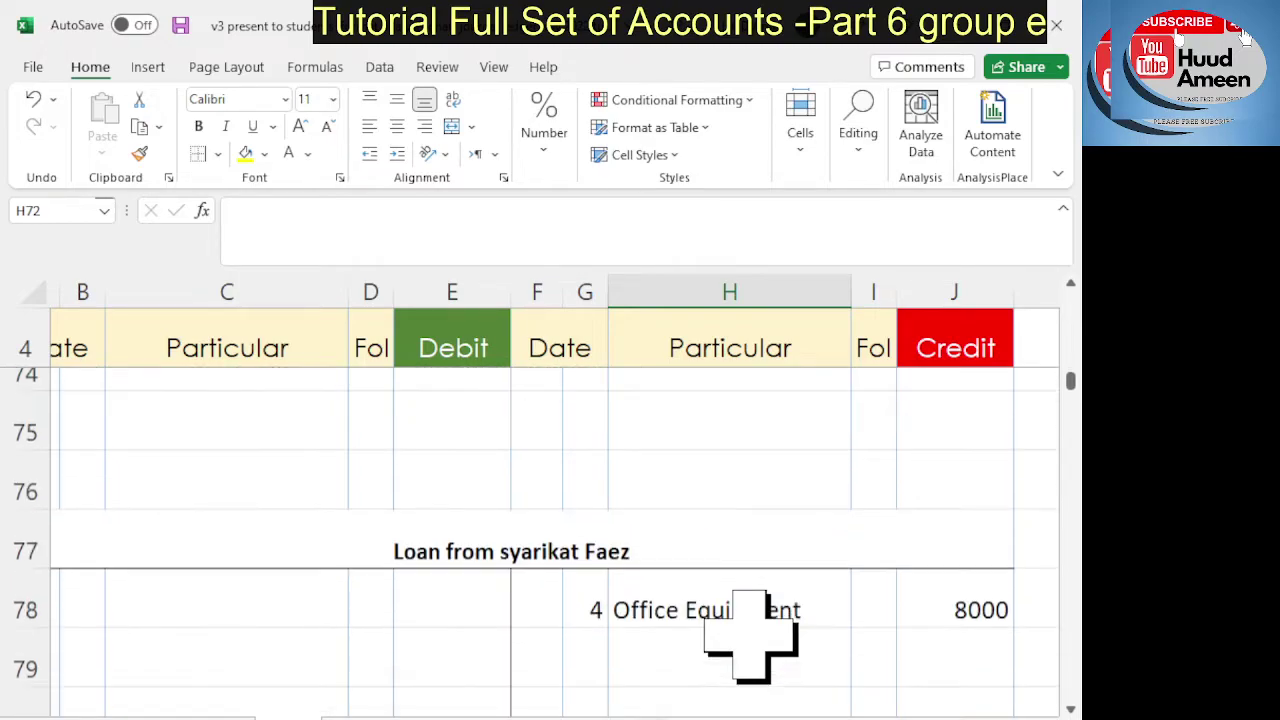
{"action": "scroll", "coordinate": [750, 637], "scroll_direction": "down", "scroll_amount": 1}
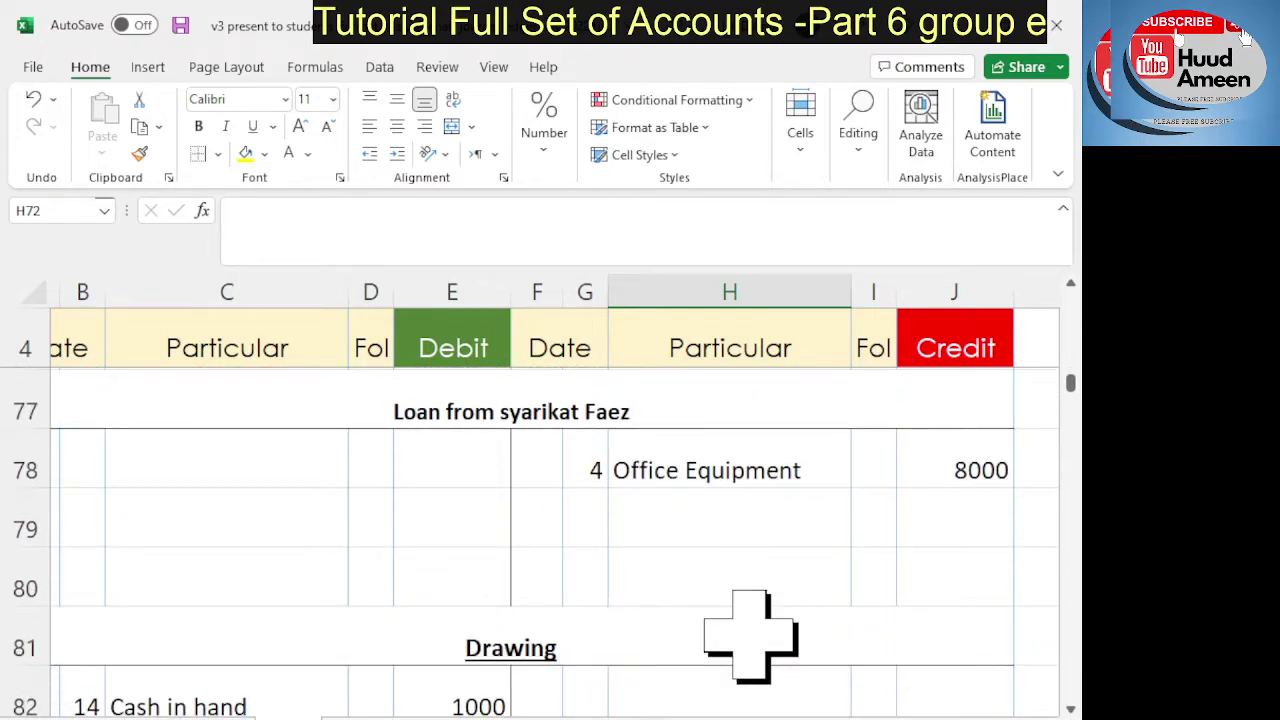
{"action": "scroll", "coordinate": [750, 637], "scroll_direction": "up", "scroll_amount": 1}
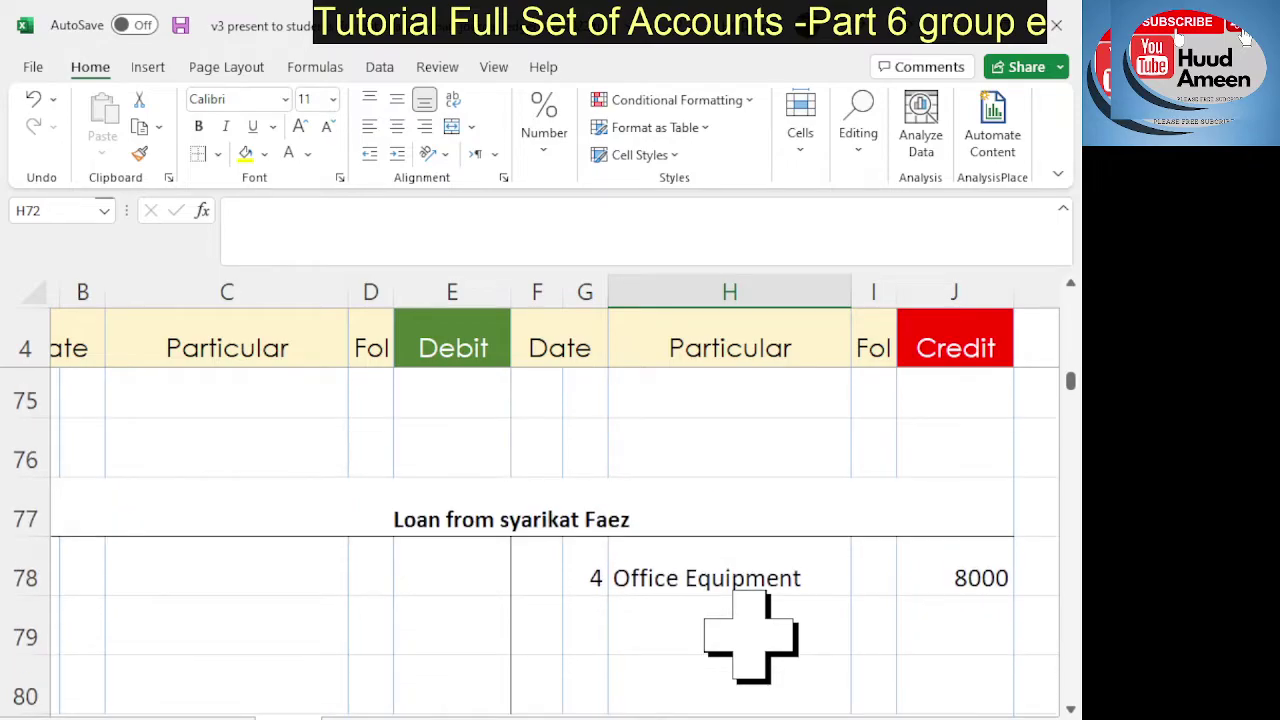
{"action": "scroll", "coordinate": [750, 637], "scroll_direction": "down", "scroll_amount": 2}
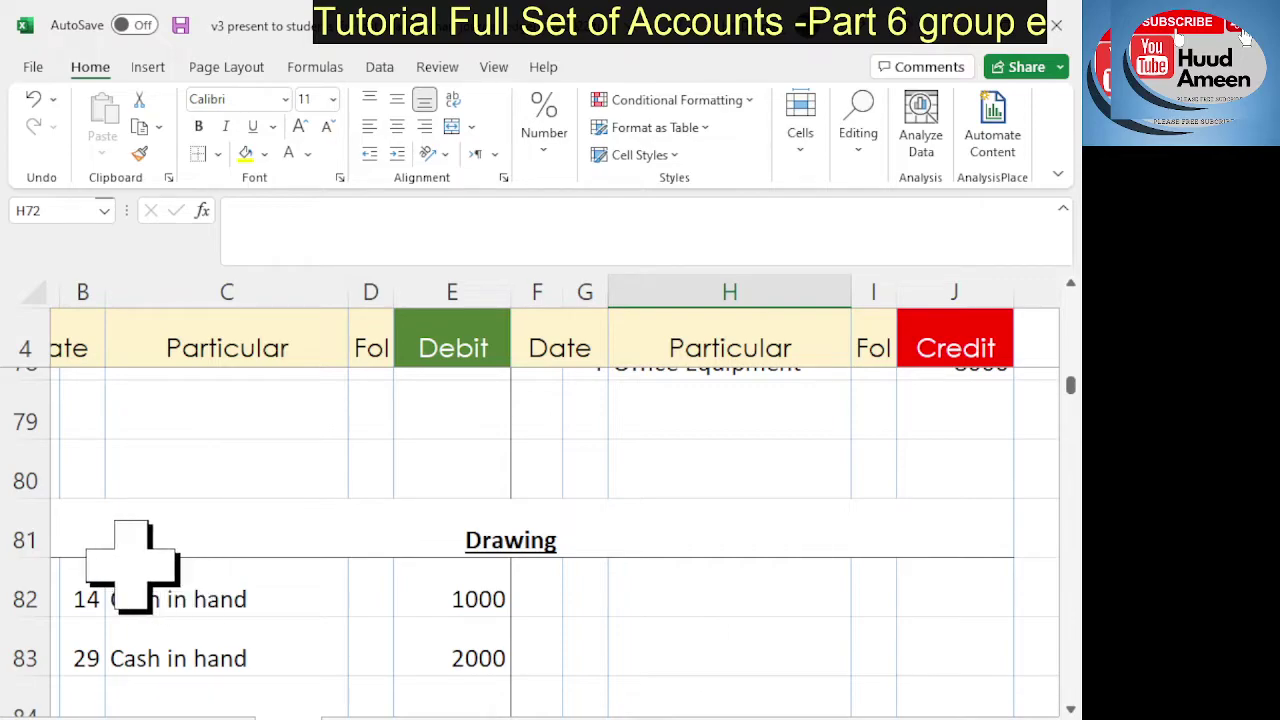
{"action": "left_click_drag", "start_coordinate": [94, 586], "coordinate": [417, 663]}
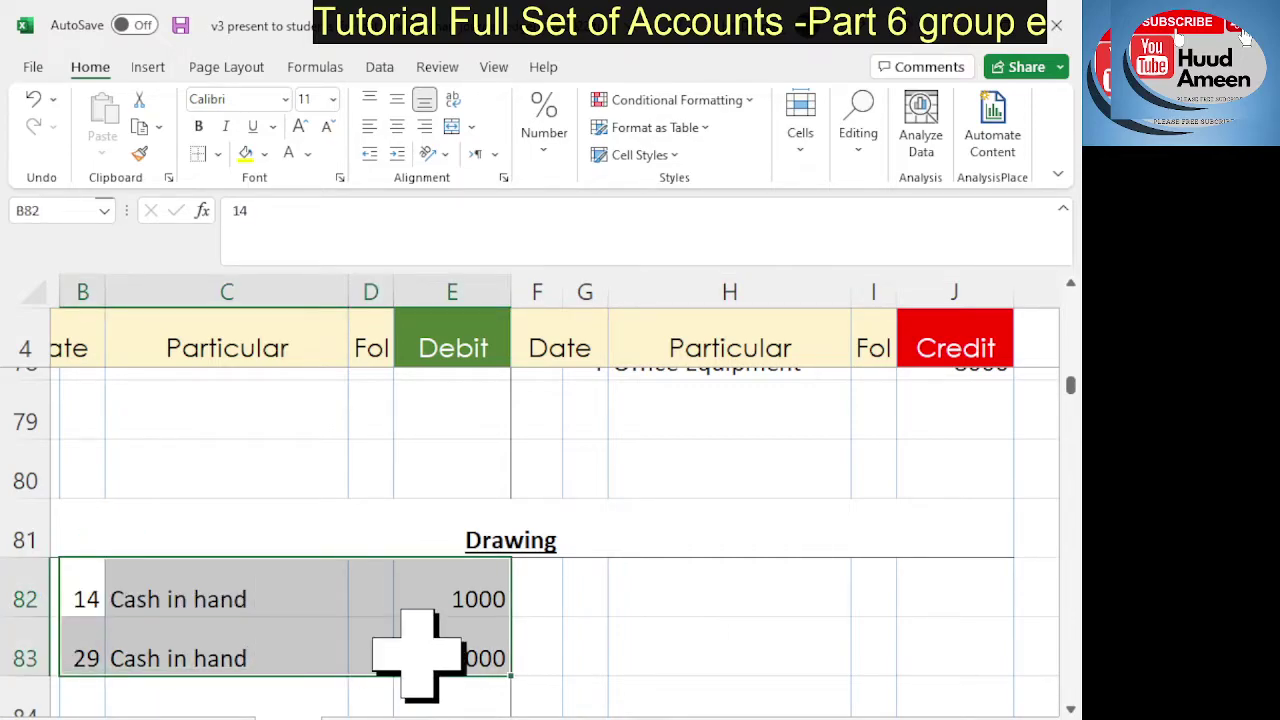
{"action": "left_click", "coordinate": [288, 153]}
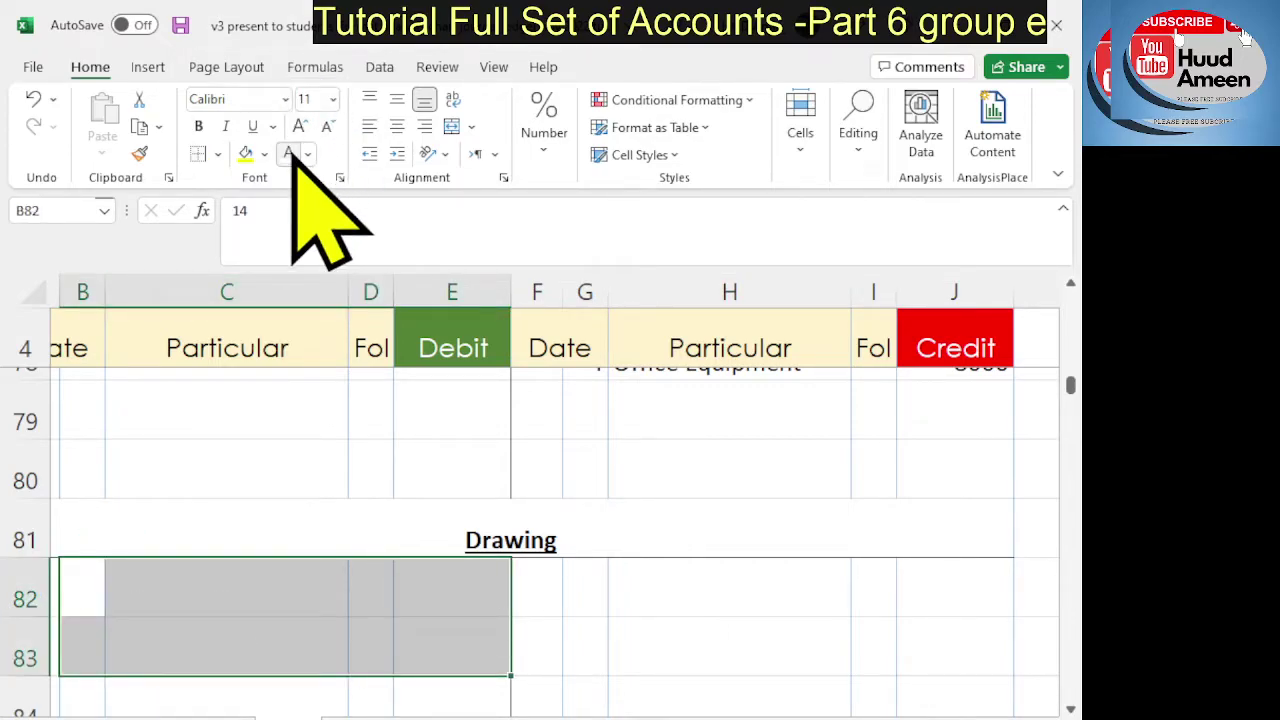
Step: Examine the Office Equipment credit entry in the Loan from syarikat Faez account
{"action": "scroll", "coordinate": [612, 457], "scroll_direction": "up", "scroll_amount": 3}
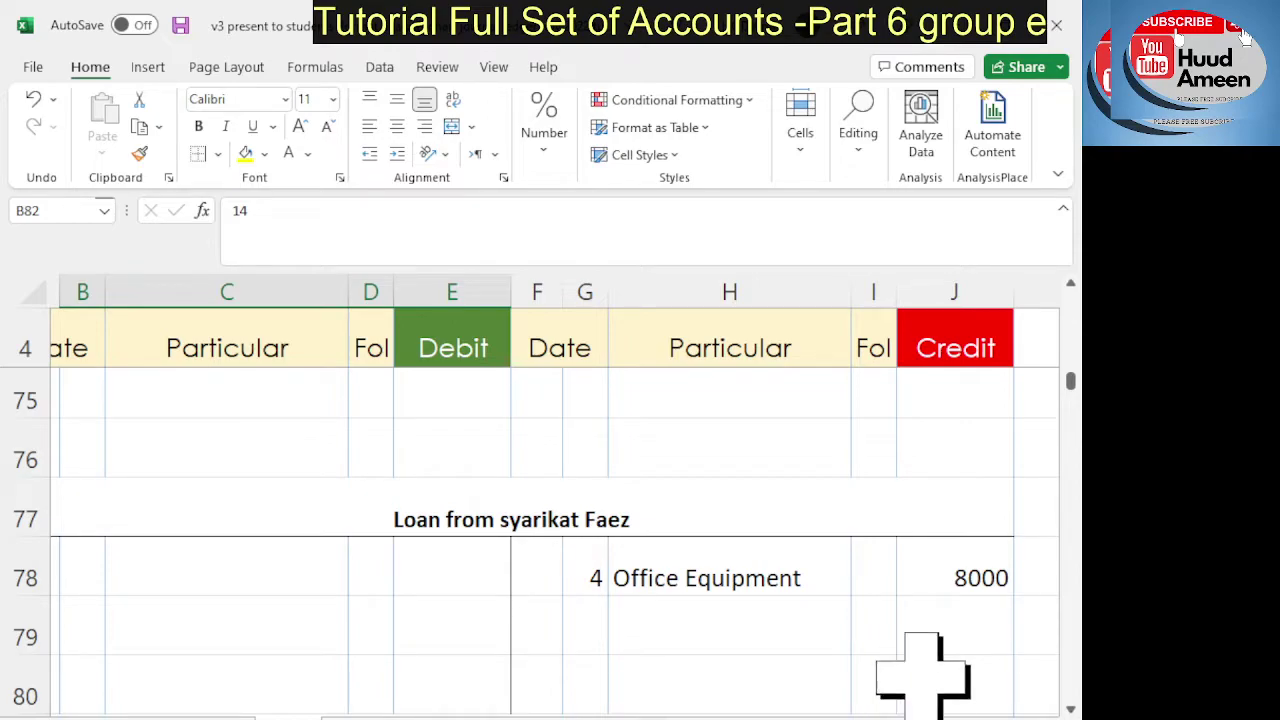
{"action": "left_click", "coordinate": [1070, 708]}
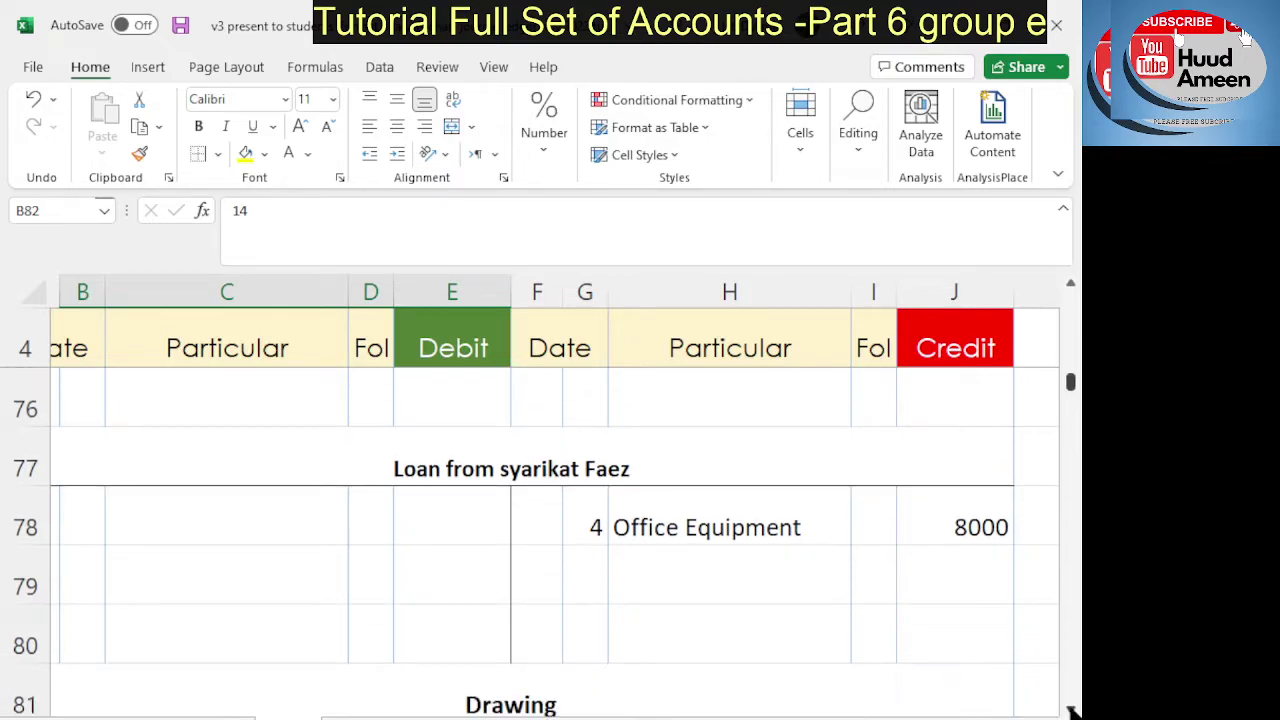
{"action": "scroll", "coordinate": [918, 633], "scroll_direction": "up", "scroll_amount": 1}
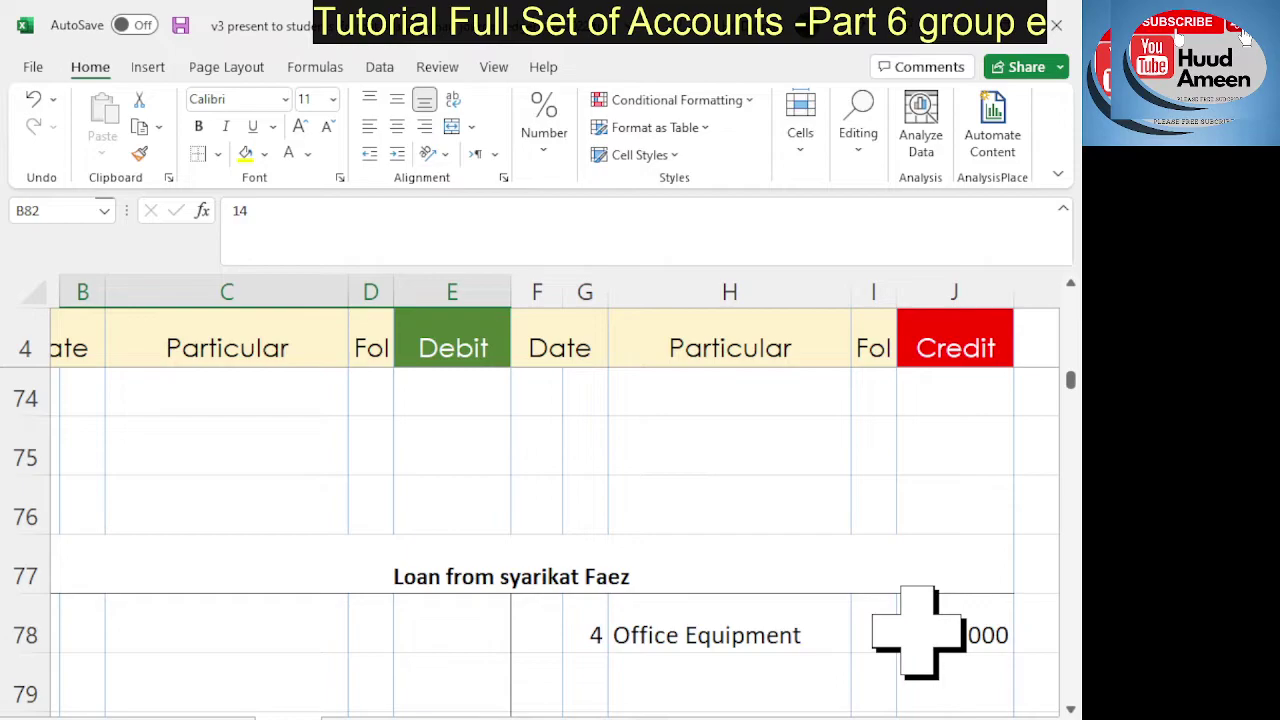
{"action": "scroll", "coordinate": [918, 633], "scroll_direction": "down", "scroll_amount": 1}
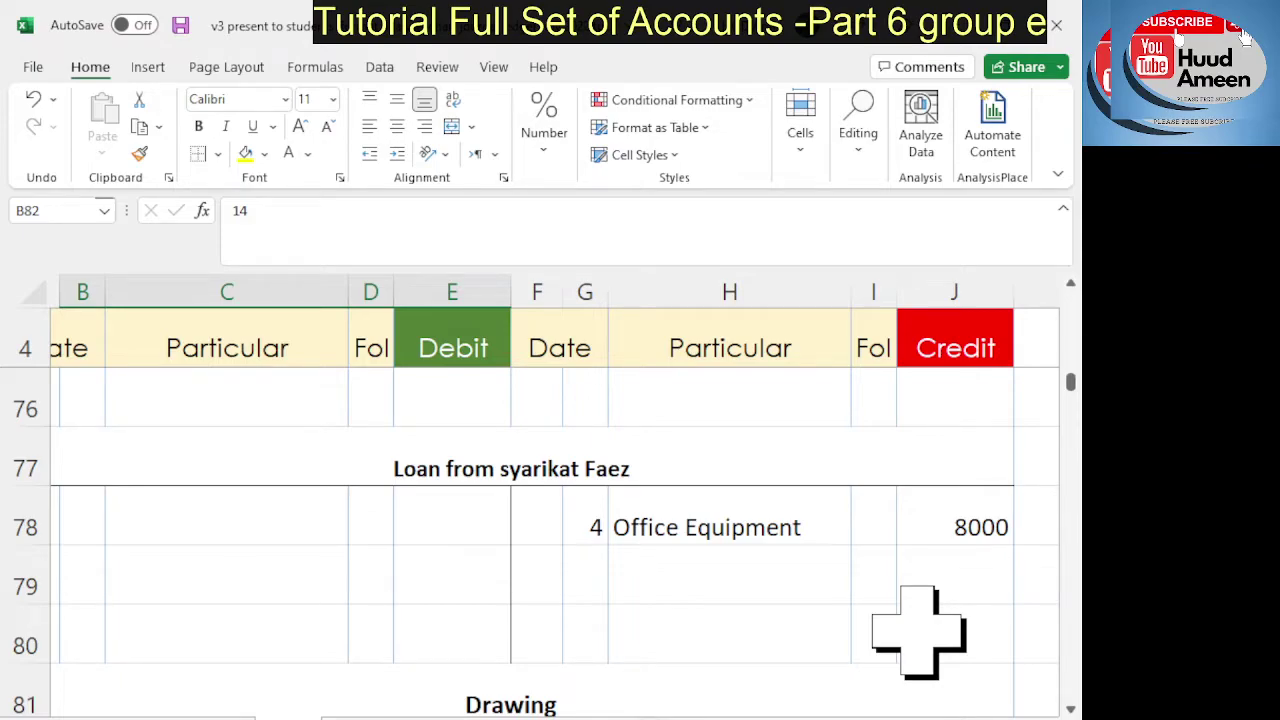
Step: Examine the Loan from syarikat Faez account and the Drawing account below it
{"action": "scroll", "coordinate": [918, 632], "scroll_direction": "down", "scroll_amount": 2}
{"action": "scroll", "coordinate": [918, 632], "scroll_direction": "up", "scroll_amount": 1}
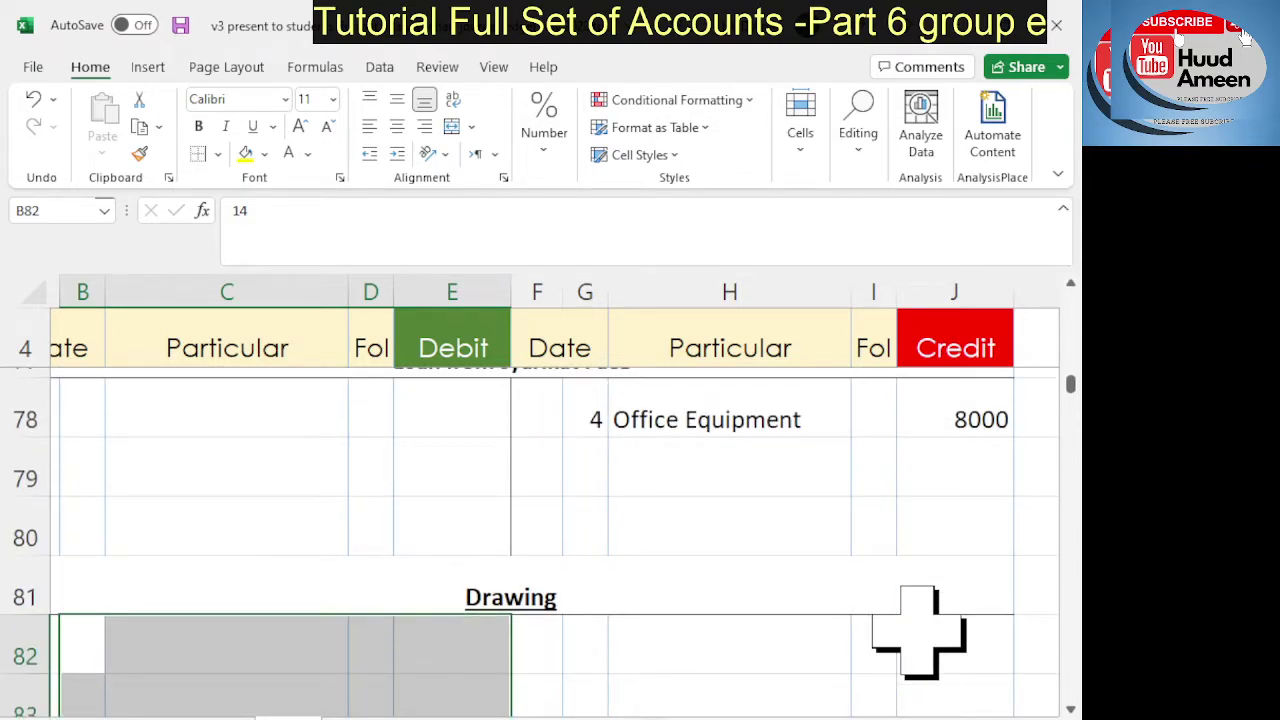
{"action": "scroll", "coordinate": [918, 632], "scroll_direction": "up", "scroll_amount": 2}
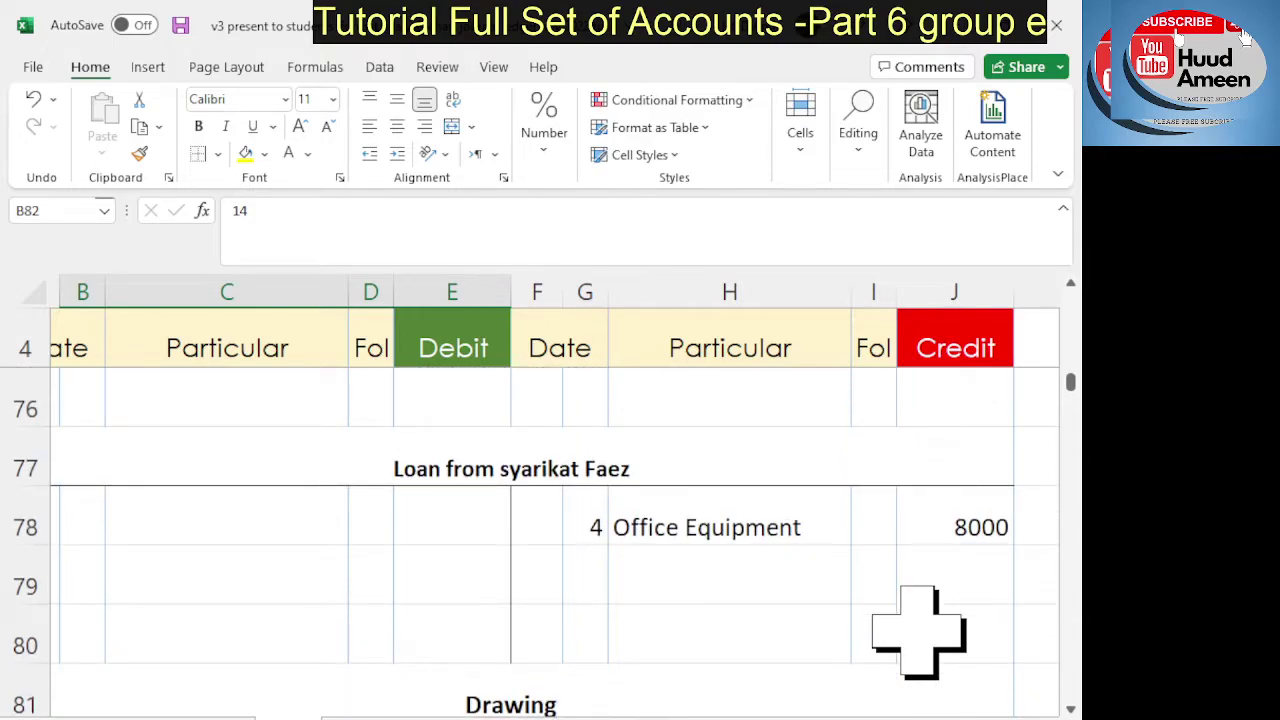
{"action": "scroll", "coordinate": [918, 632], "scroll_direction": "down", "scroll_amount": 3}
{"action": "scroll", "coordinate": [918, 632], "scroll_direction": "down", "scroll_amount": 2}
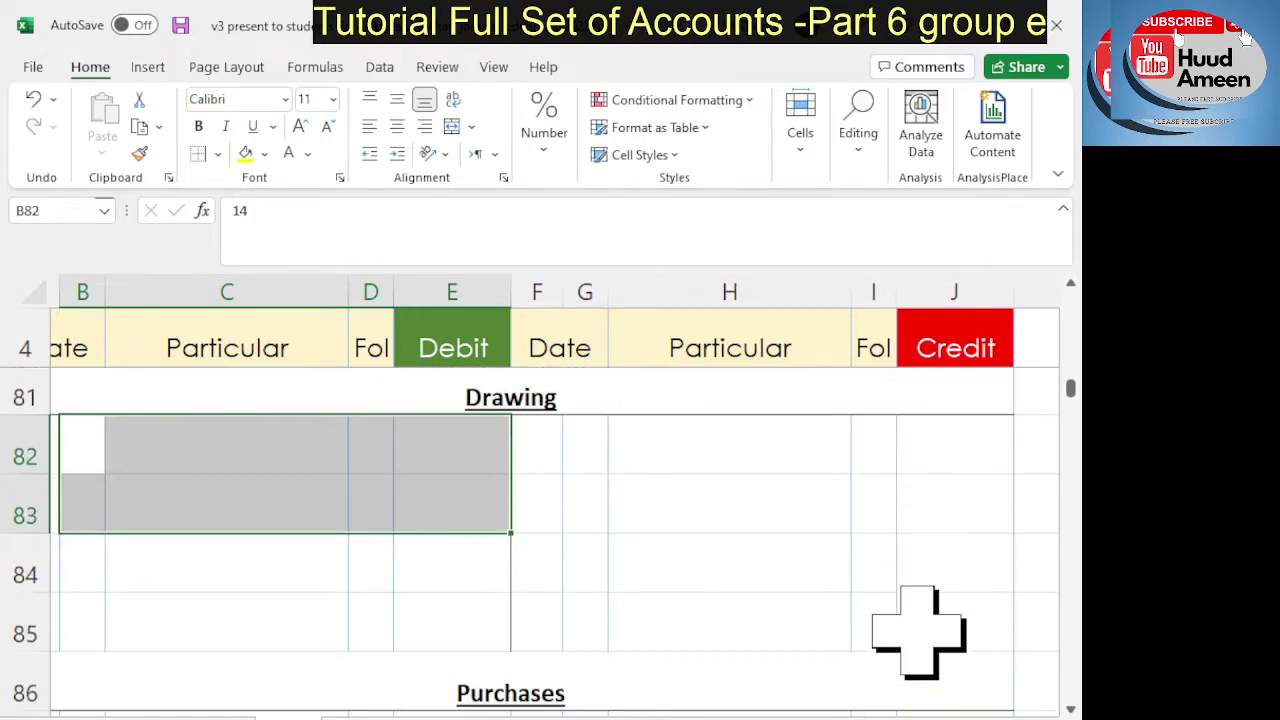
{"action": "scroll", "coordinate": [918, 632], "scroll_direction": "up", "scroll_amount": 2}
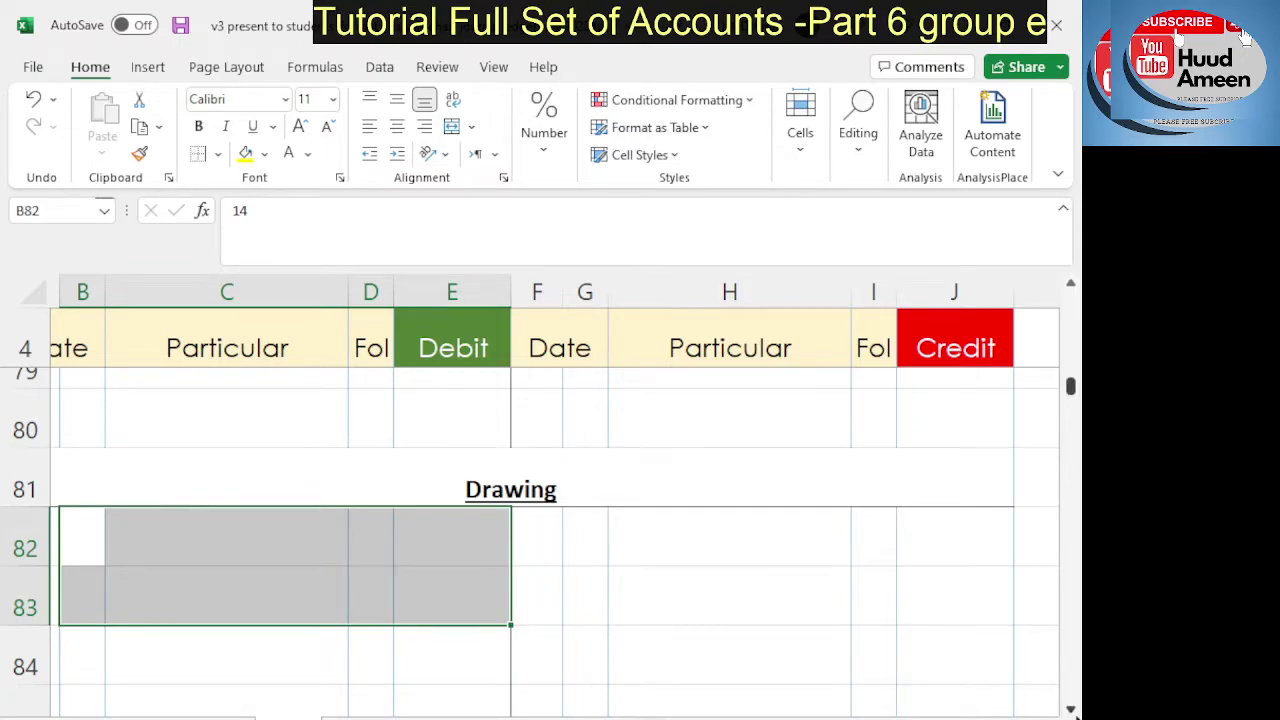
{"action": "left_click", "coordinate": [1070, 709]}
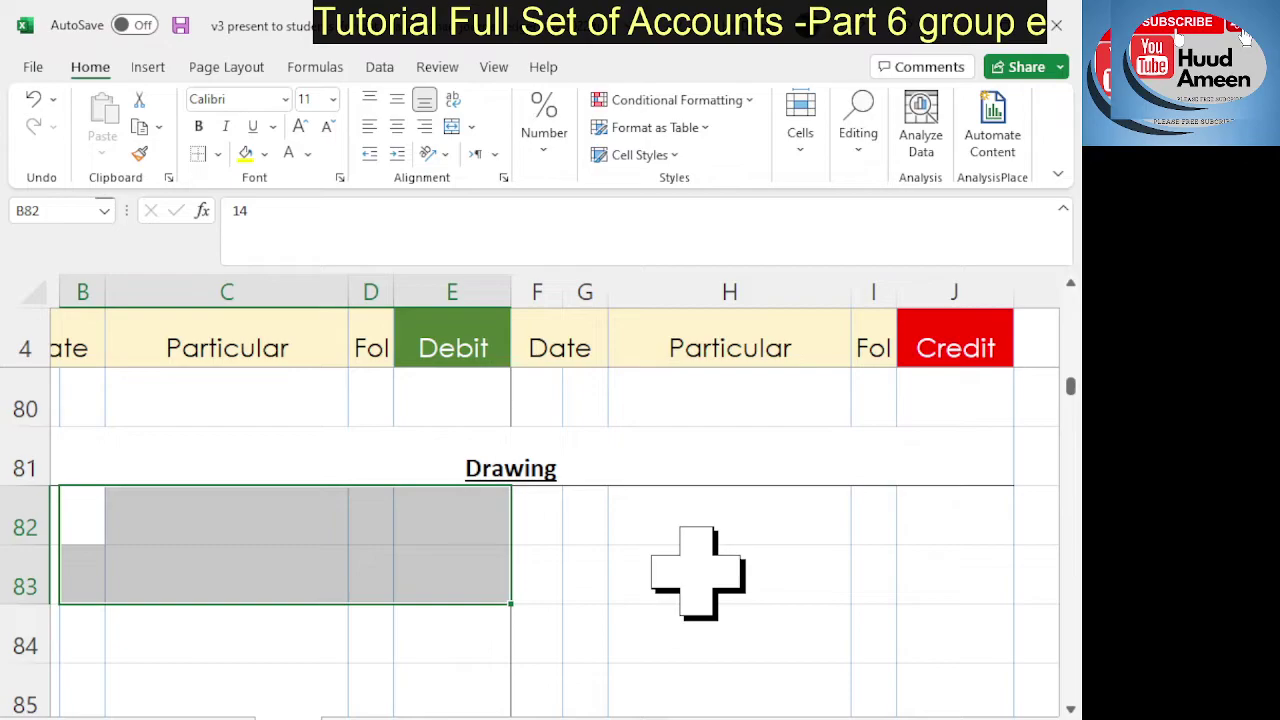
Step: Add a right border to the Purchases account's debit cells from E87 down to divide the two sides
{"action": "scroll", "coordinate": [697, 572], "scroll_direction": "down", "scroll_amount": 2}
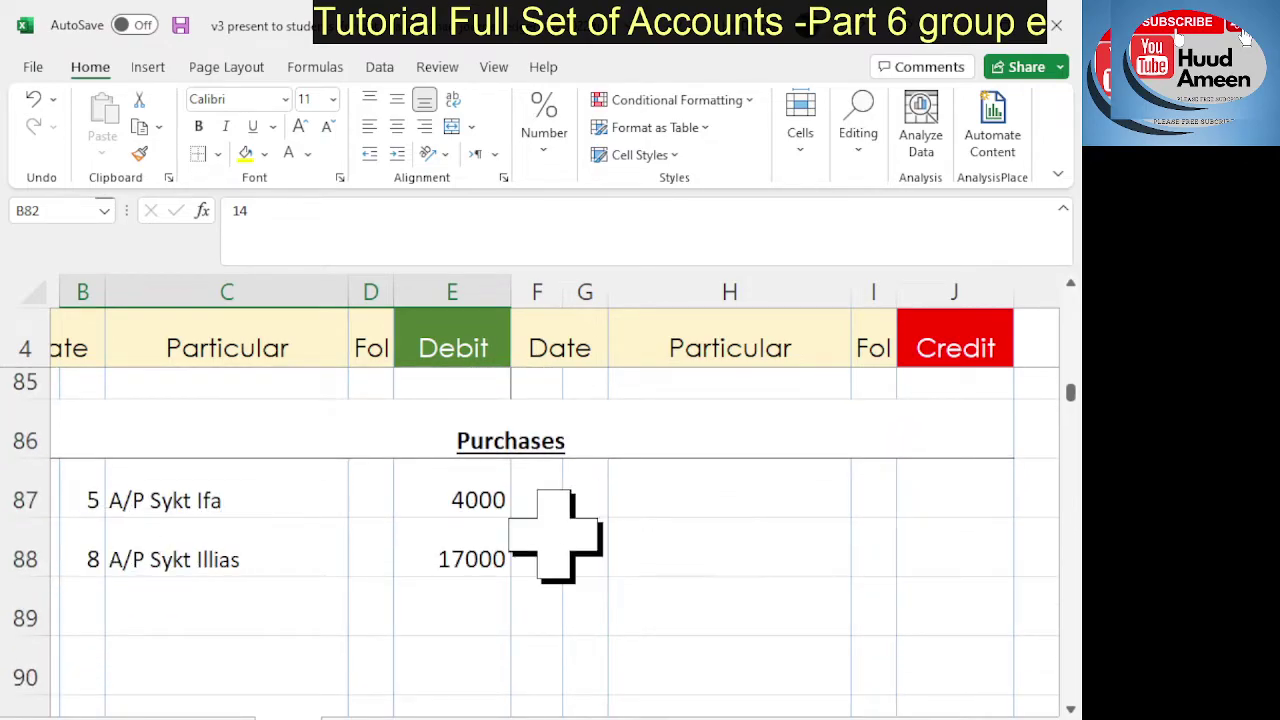
{"action": "left_click_drag", "start_coordinate": [417, 487], "coordinate": [434, 690]}
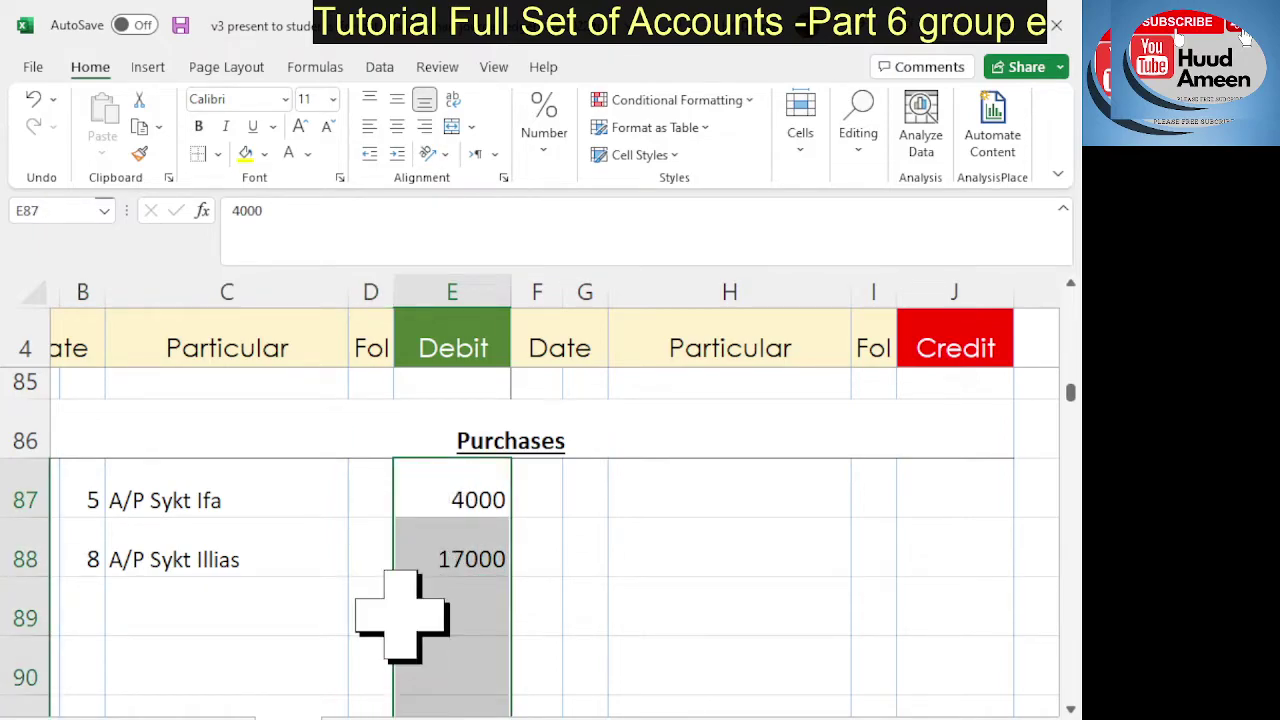
{"action": "left_click", "coordinate": [199, 155]}
{"action": "left_click", "coordinate": [691, 549]}
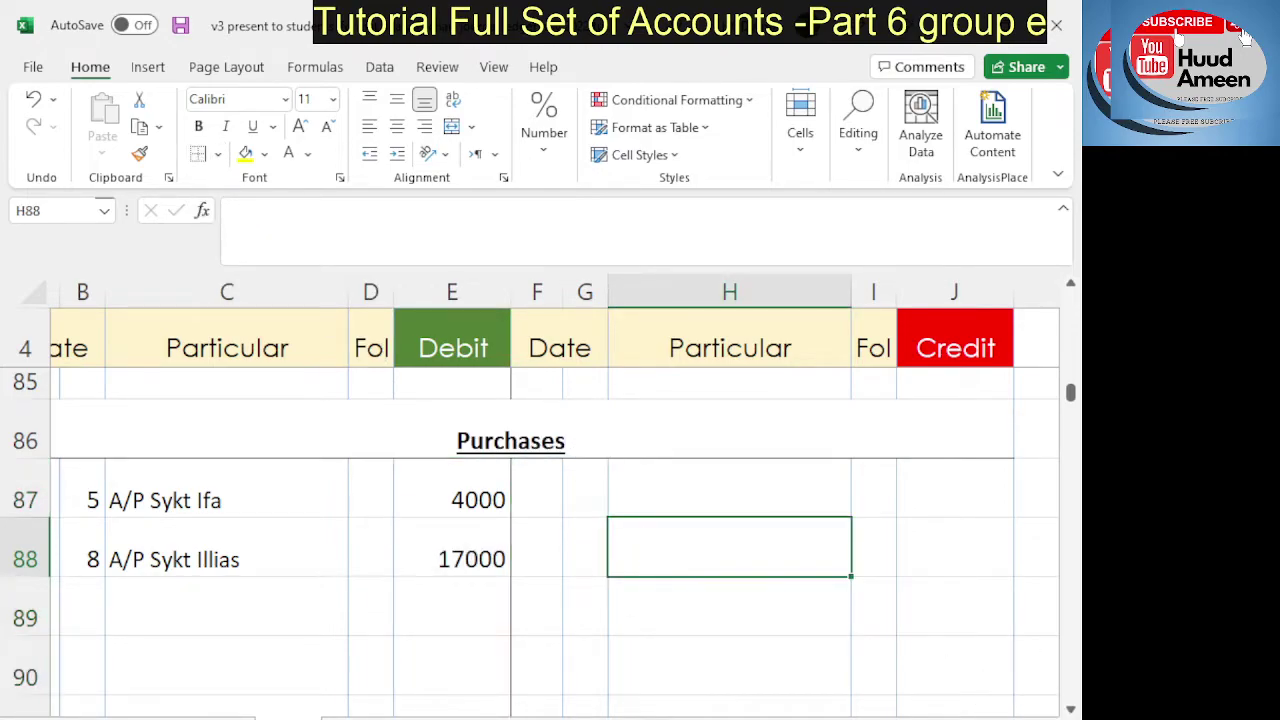
{"action": "left_click", "coordinate": [1070, 710]}
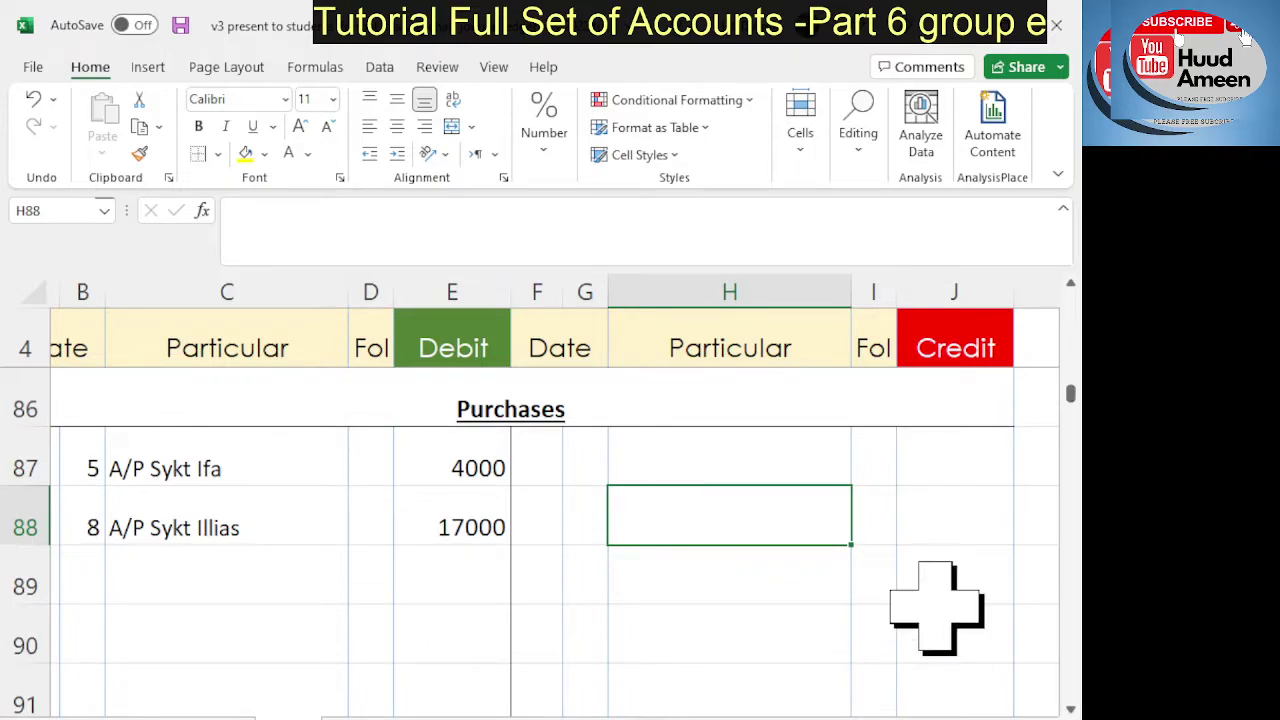
{"action": "scroll", "coordinate": [922, 600], "scroll_direction": "up", "scroll_amount": 2}
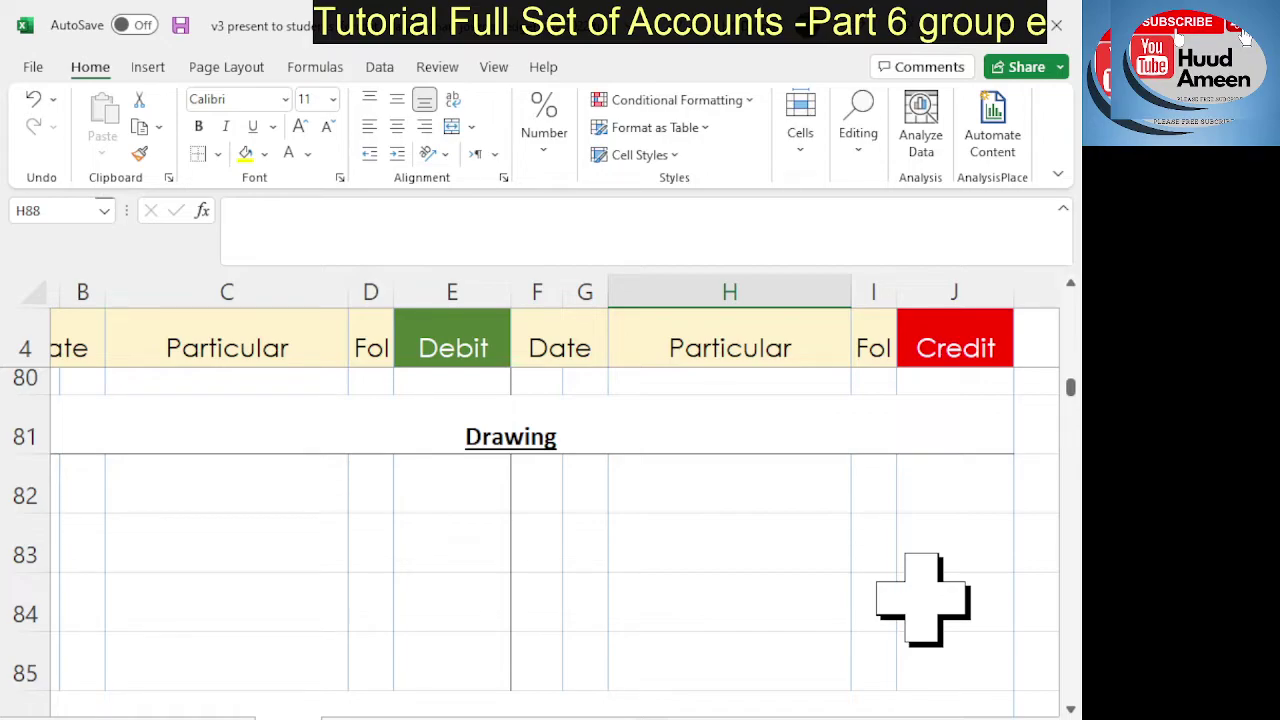
{"action": "scroll", "coordinate": [922, 600], "scroll_direction": "down", "scroll_amount": 2}
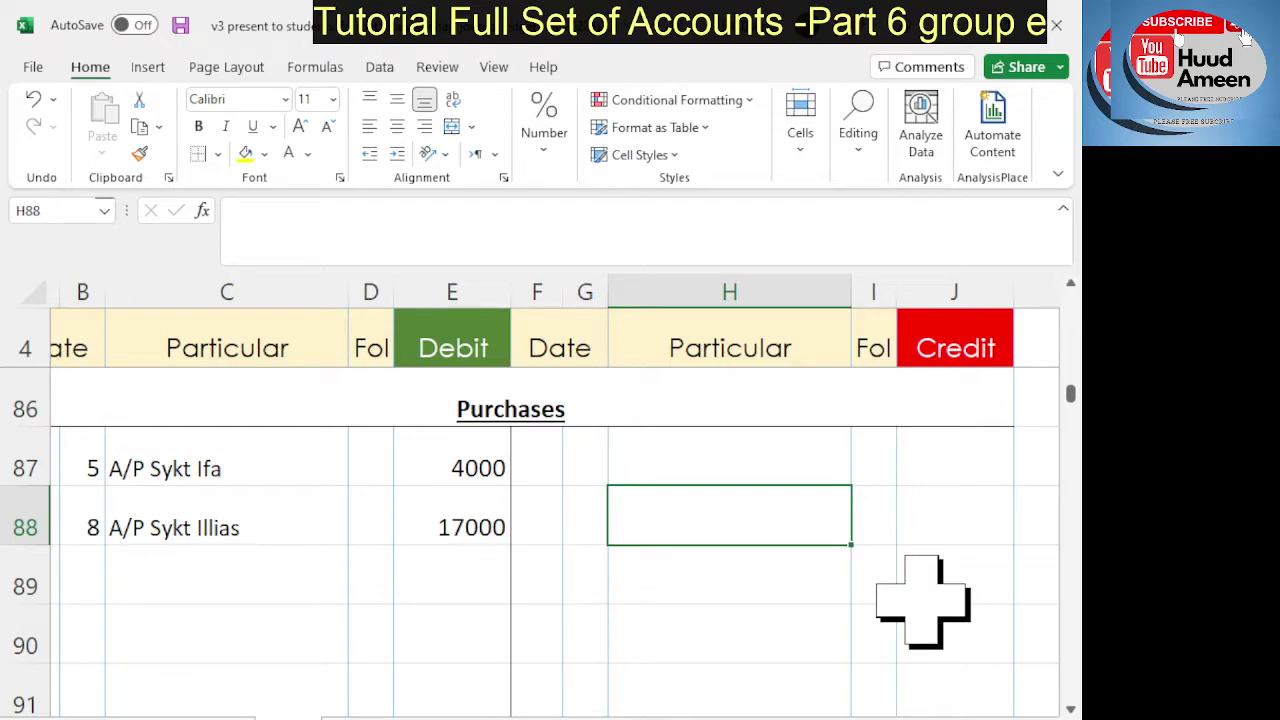
Step: Enter 10 in B96 as the date of the Return outward entry in the A/P Syarikat Ifa account
{"action": "scroll", "coordinate": [922, 601], "scroll_direction": "down", "scroll_amount": 3}
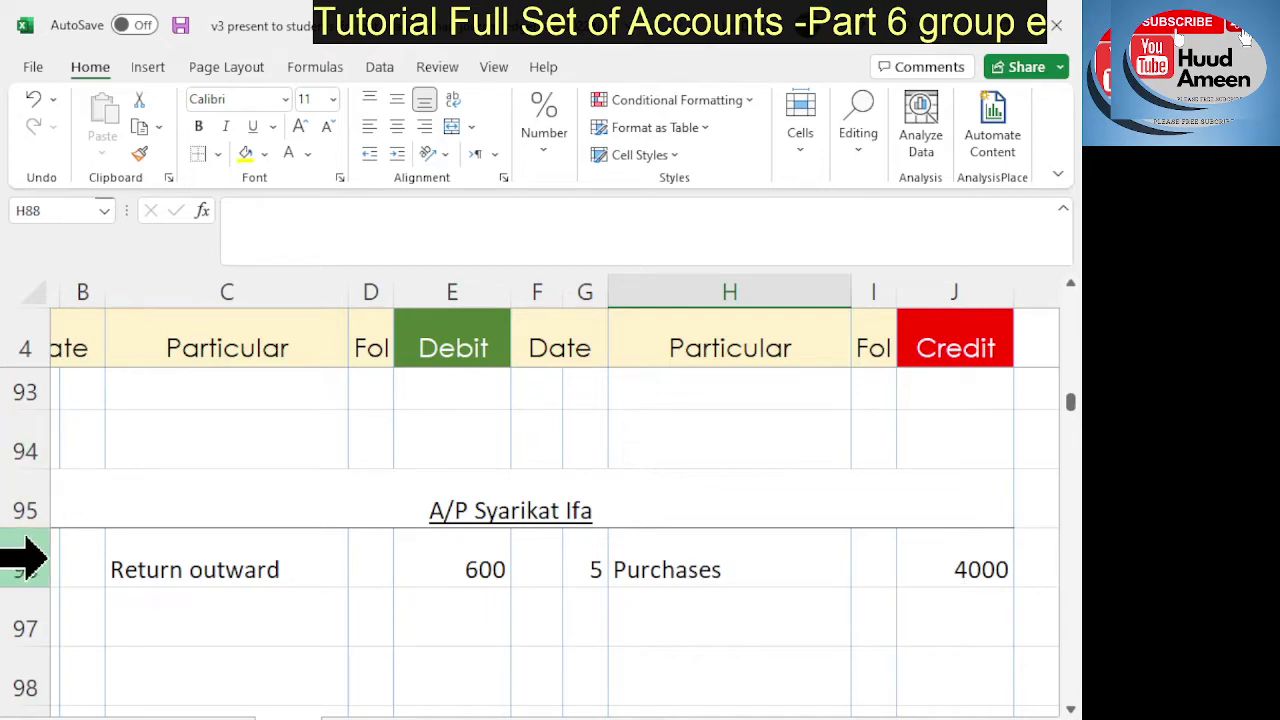
{"action": "left_click", "coordinate": [88, 570]}
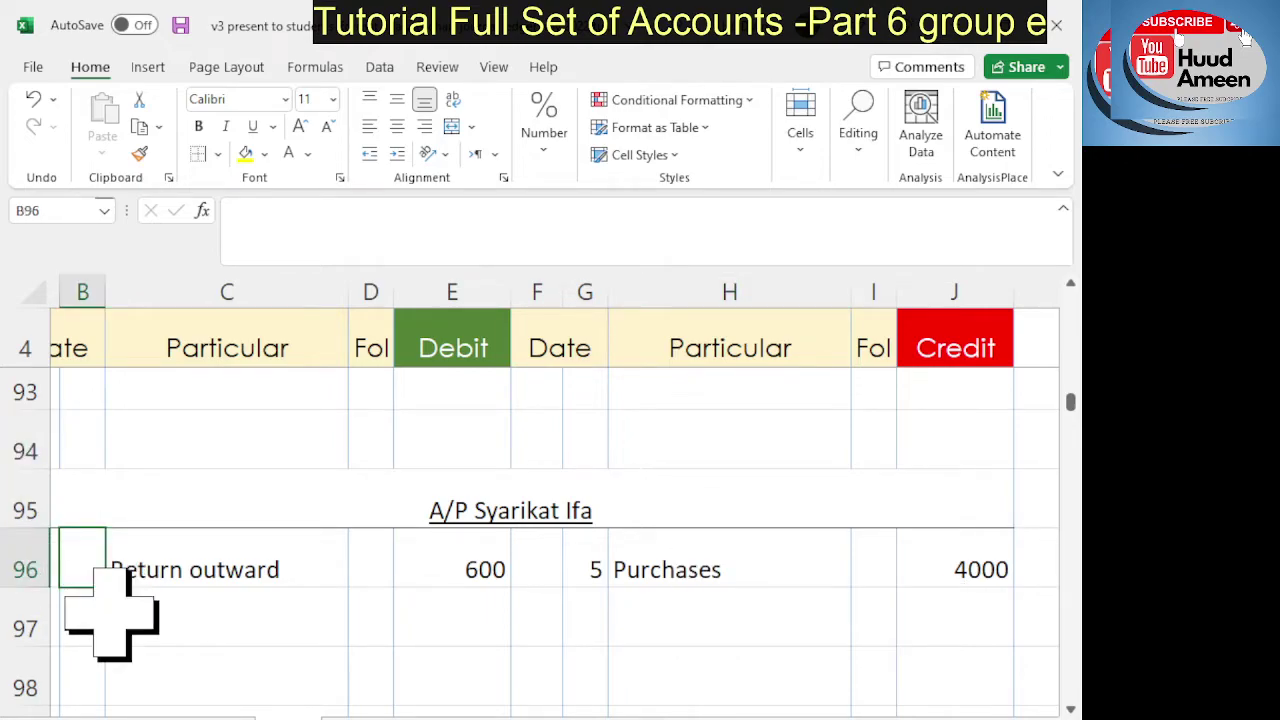
{"action": "type", "text": "10"}
{"action": "left_click", "coordinate": [288, 650]}
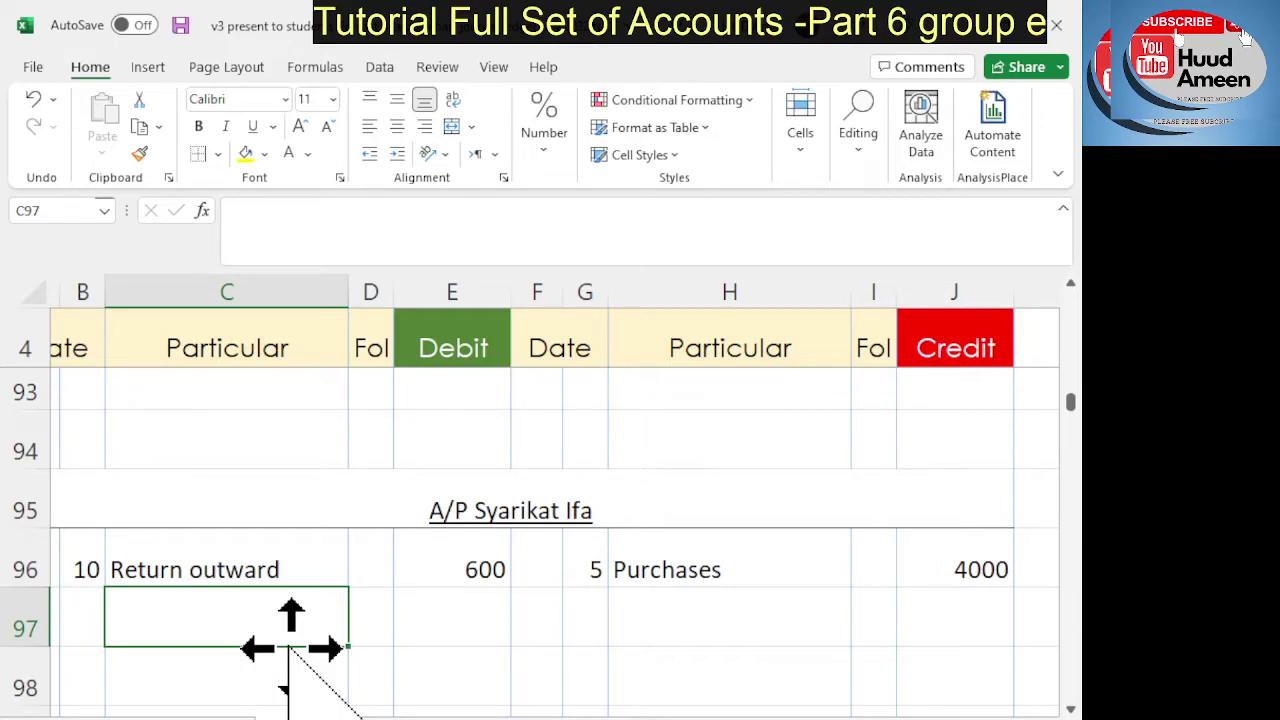
{"action": "scroll", "coordinate": [290, 648], "scroll_direction": "down", "scroll_amount": 1}
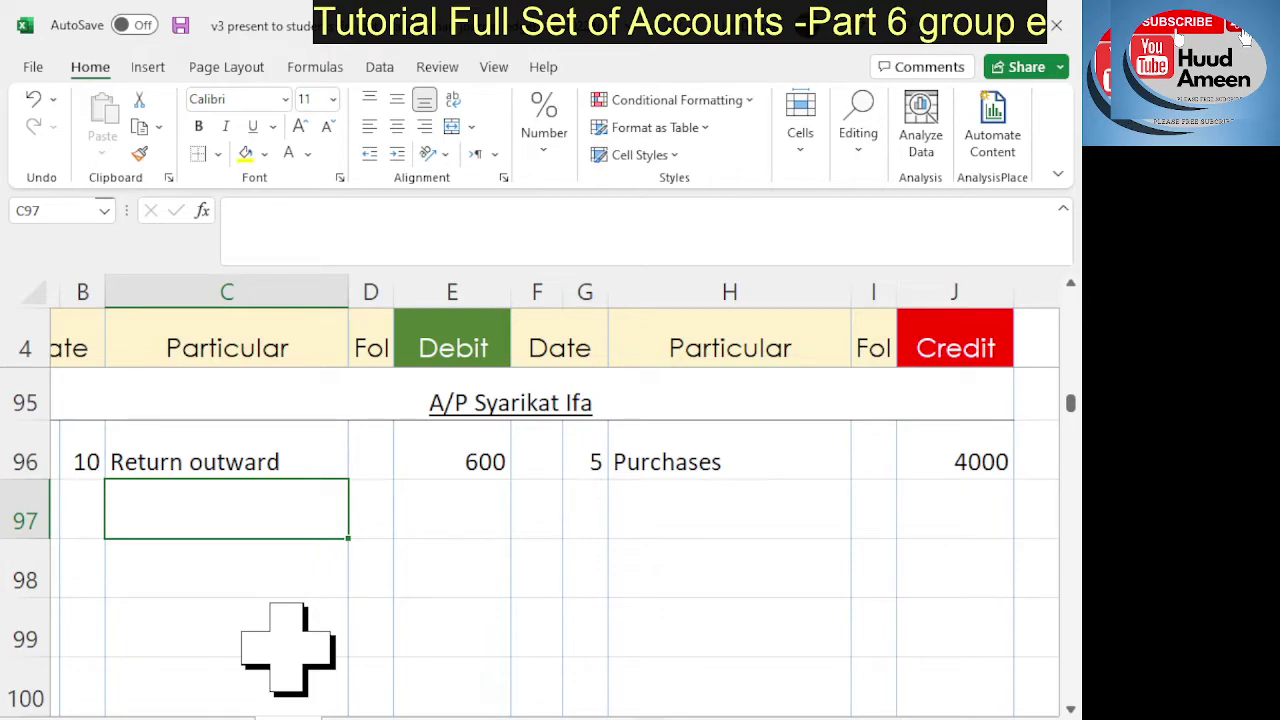
{"action": "left_click", "coordinate": [726, 621]}
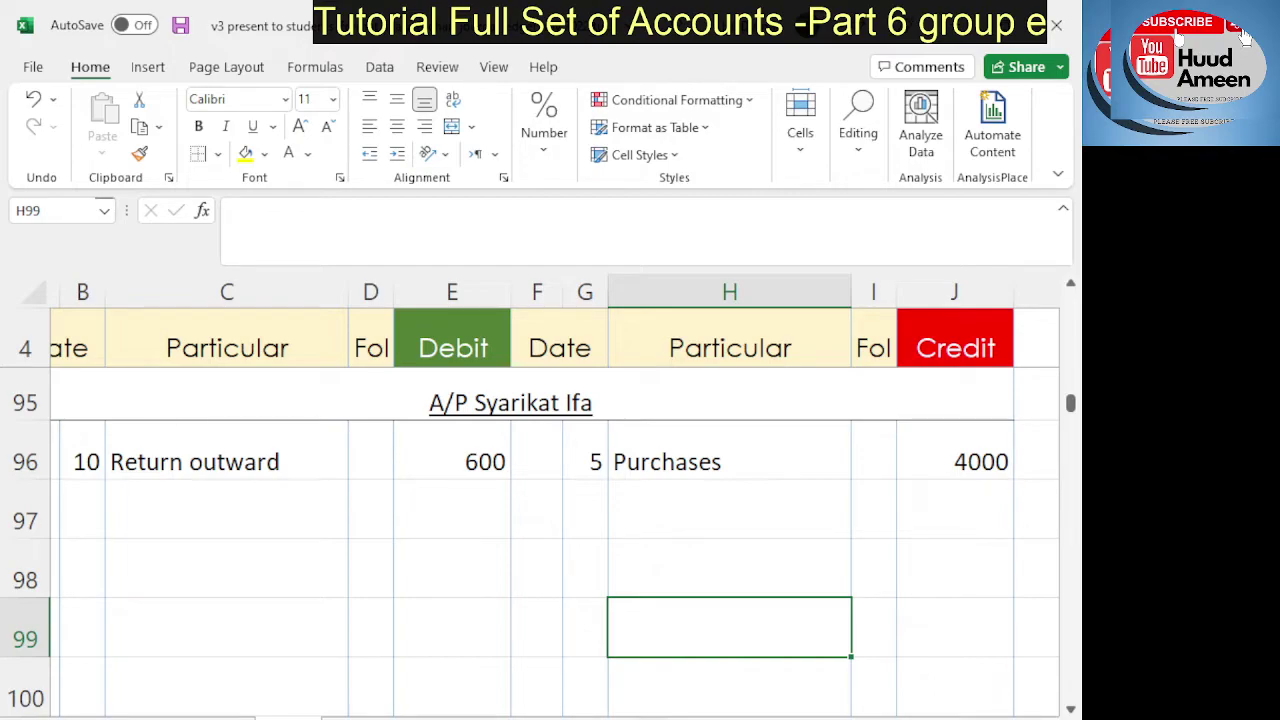
{"action": "left_click", "coordinate": [368, 632]}
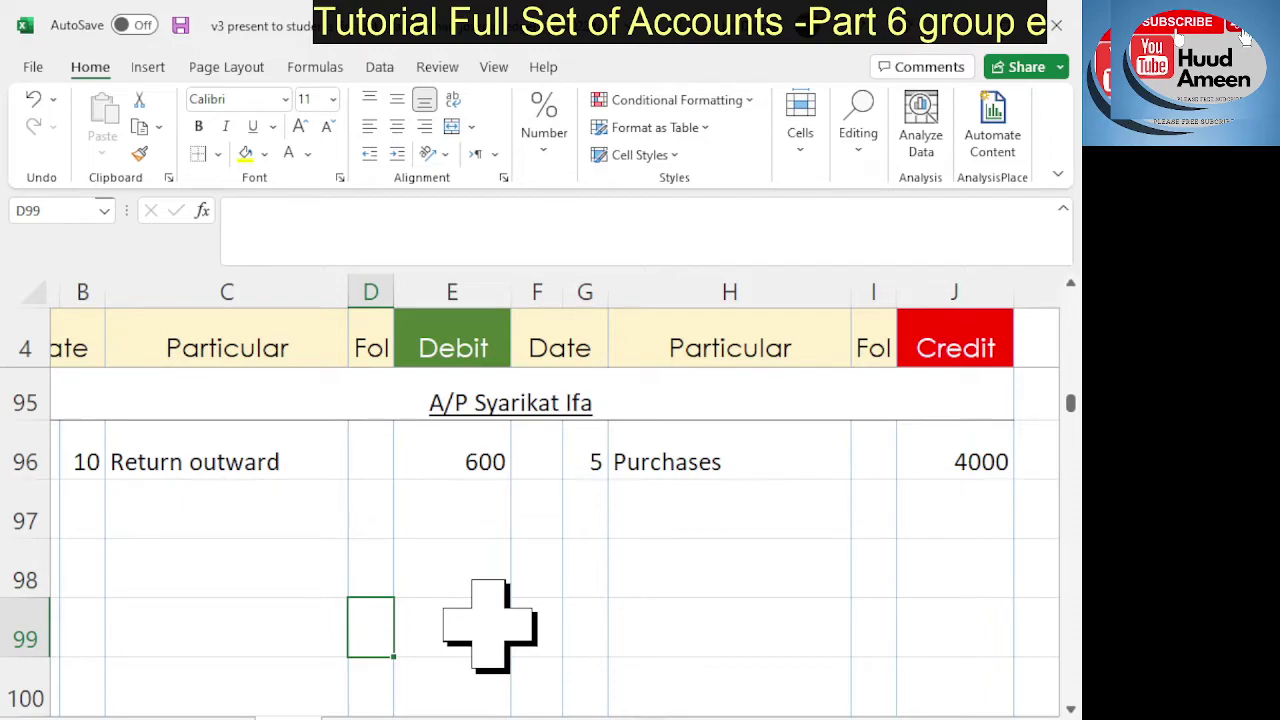
Step: Hide the A/R Kedai Din account's Cash at bank credit entry in G102:J102 by giving it a white font colour
{"action": "scroll", "coordinate": [490, 625], "scroll_direction": "down", "scroll_amount": 2}
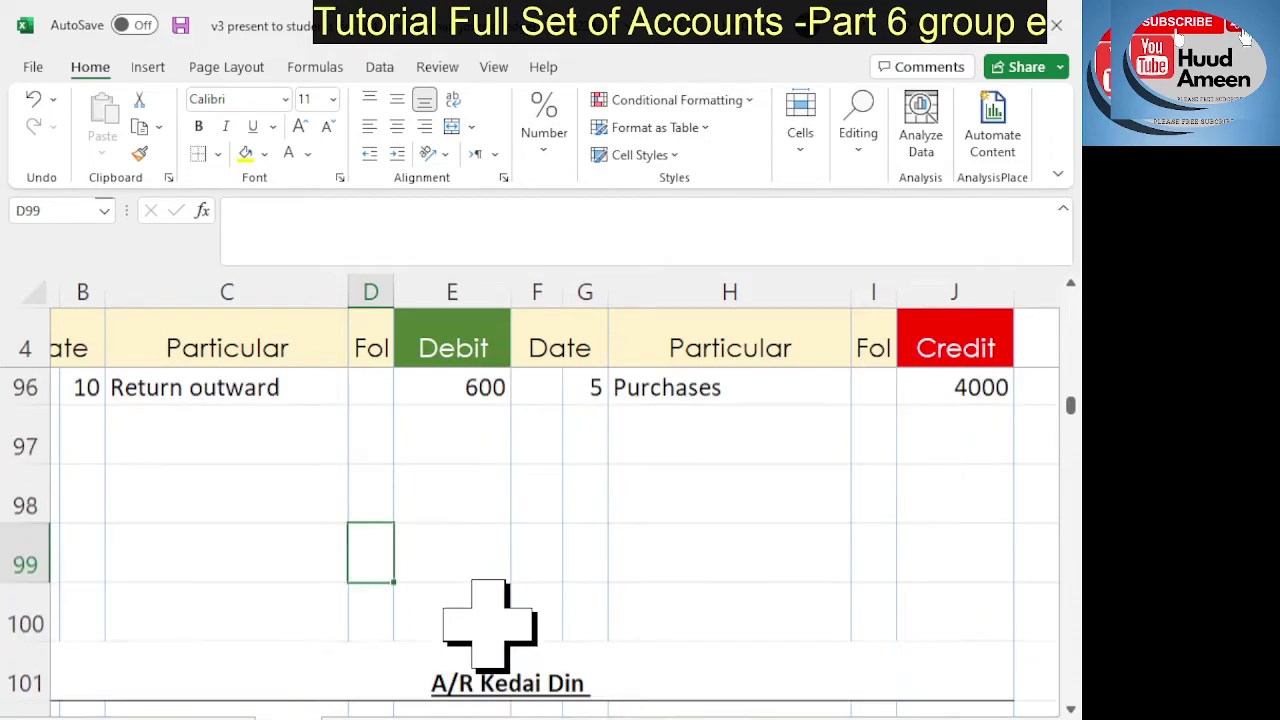
{"action": "scroll", "coordinate": [490, 626], "scroll_direction": "down", "scroll_amount": 2}
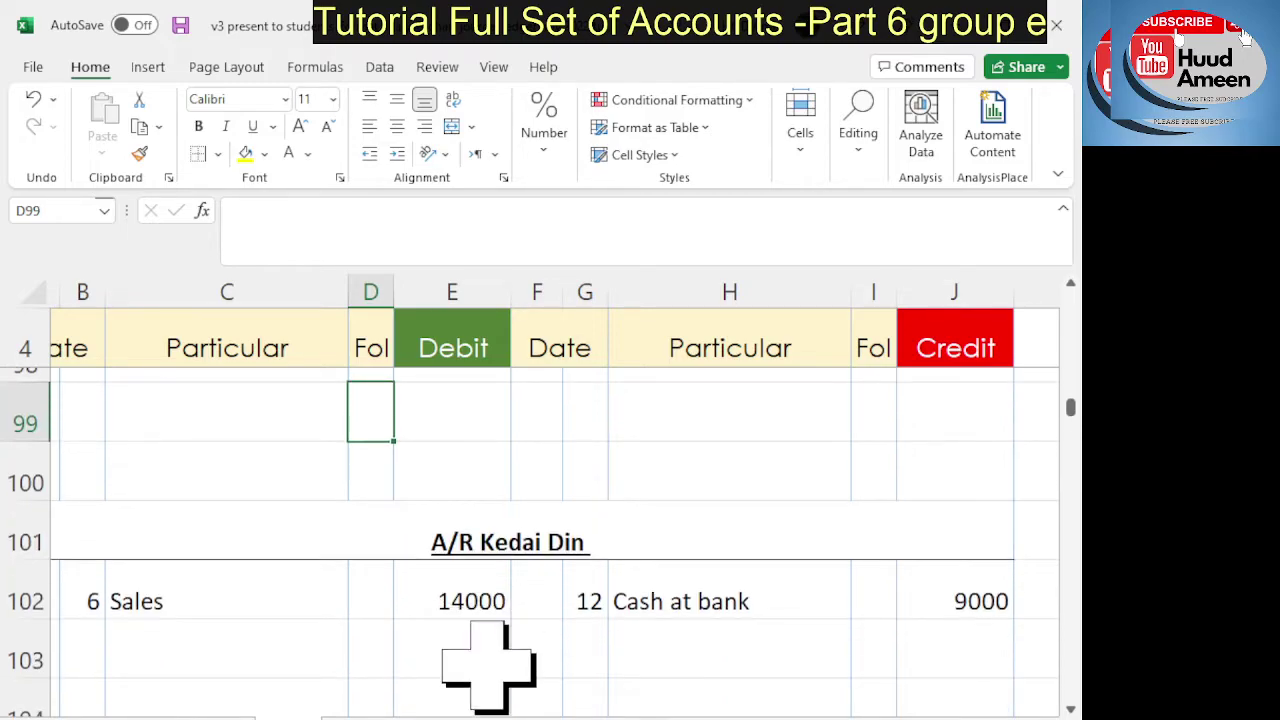
{"action": "left_click_drag", "start_coordinate": [596, 606], "coordinate": [940, 606]}
{"action": "left_click", "coordinate": [288, 153]}
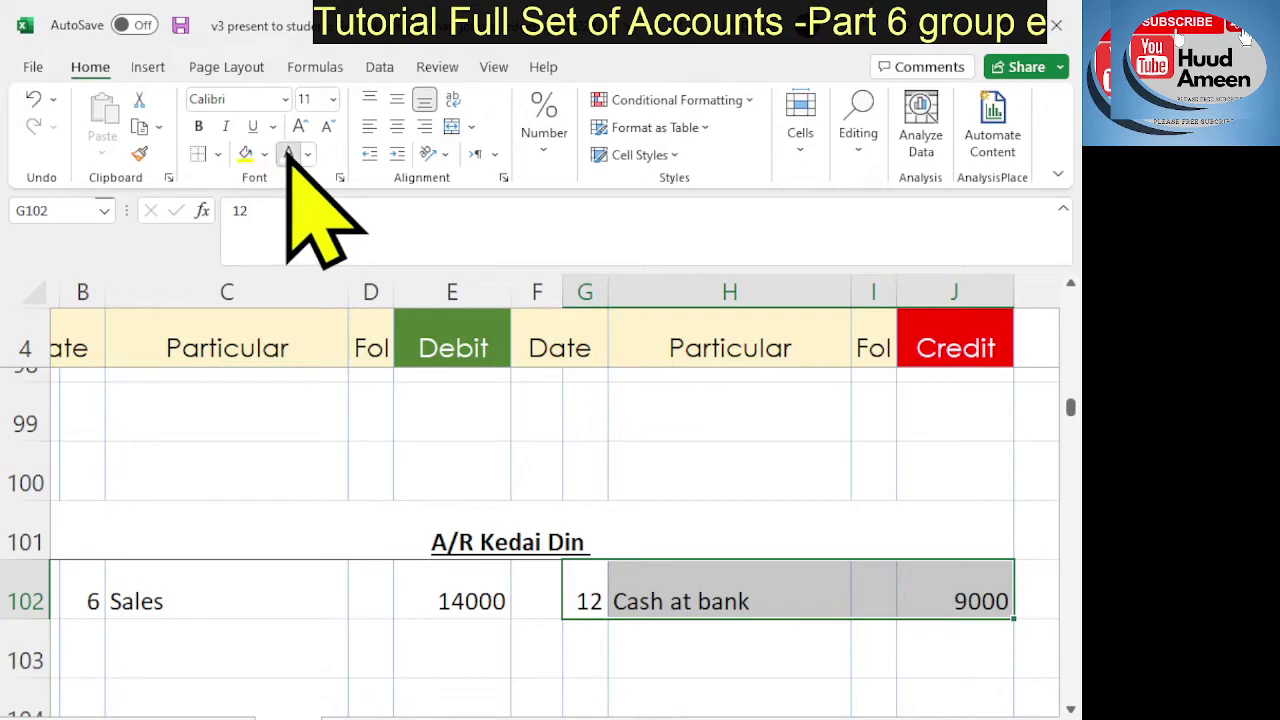
Step: Add a right border to the A/R Kedai Din account's debit cells E102:E105 as the dividing line
{"action": "scroll", "coordinate": [607, 568], "scroll_direction": "down", "scroll_amount": 2}
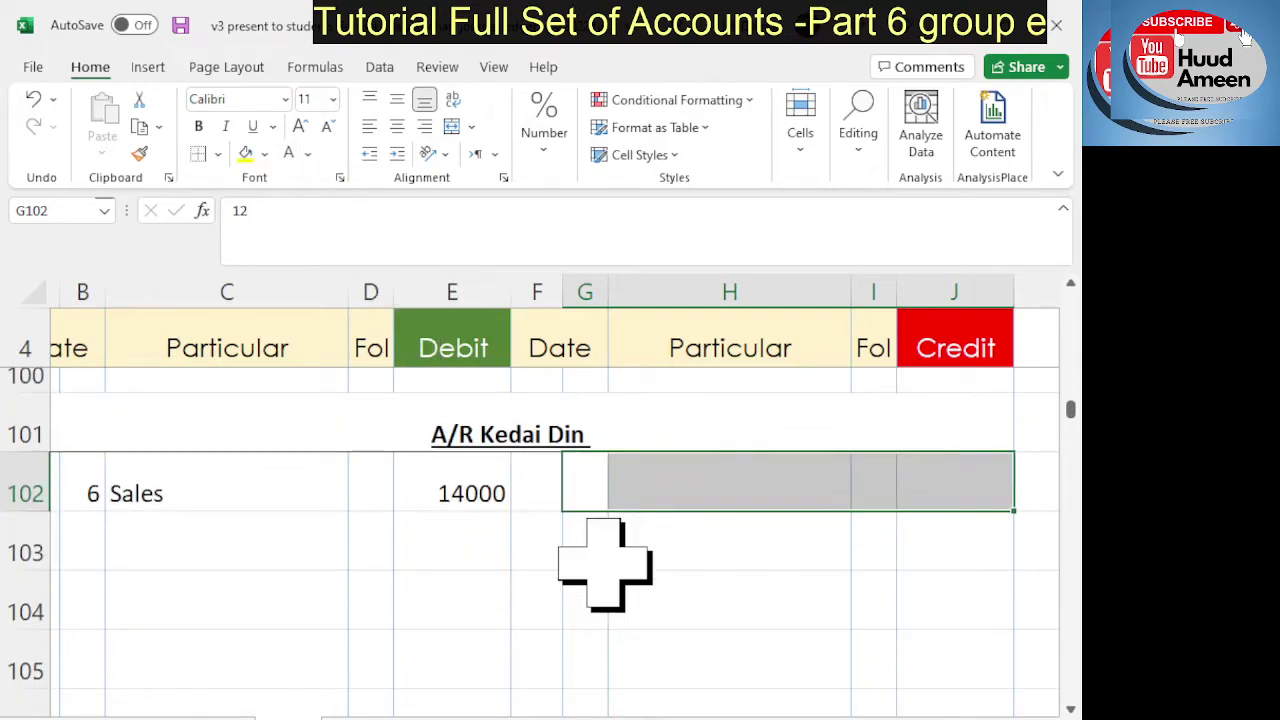
{"action": "left_click", "coordinate": [586, 600]}
{"action": "left_click_drag", "start_coordinate": [432, 485], "coordinate": [434, 651]}
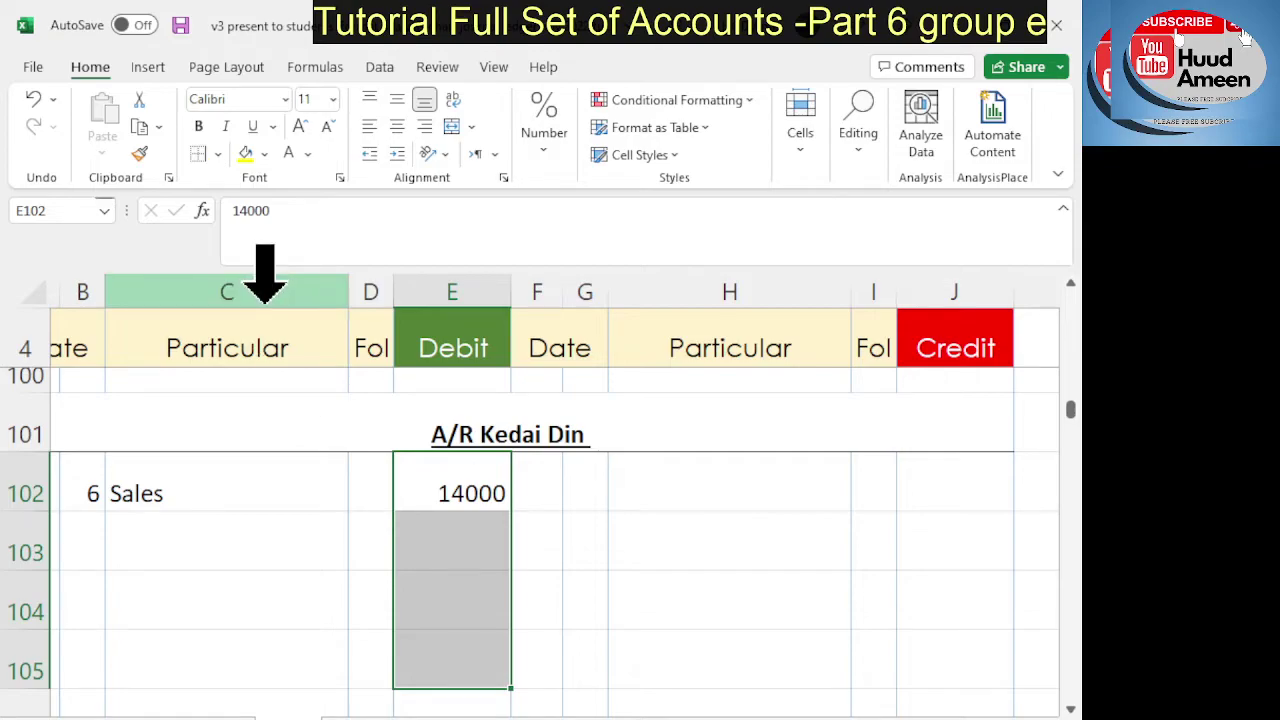
{"action": "left_click", "coordinate": [643, 552]}
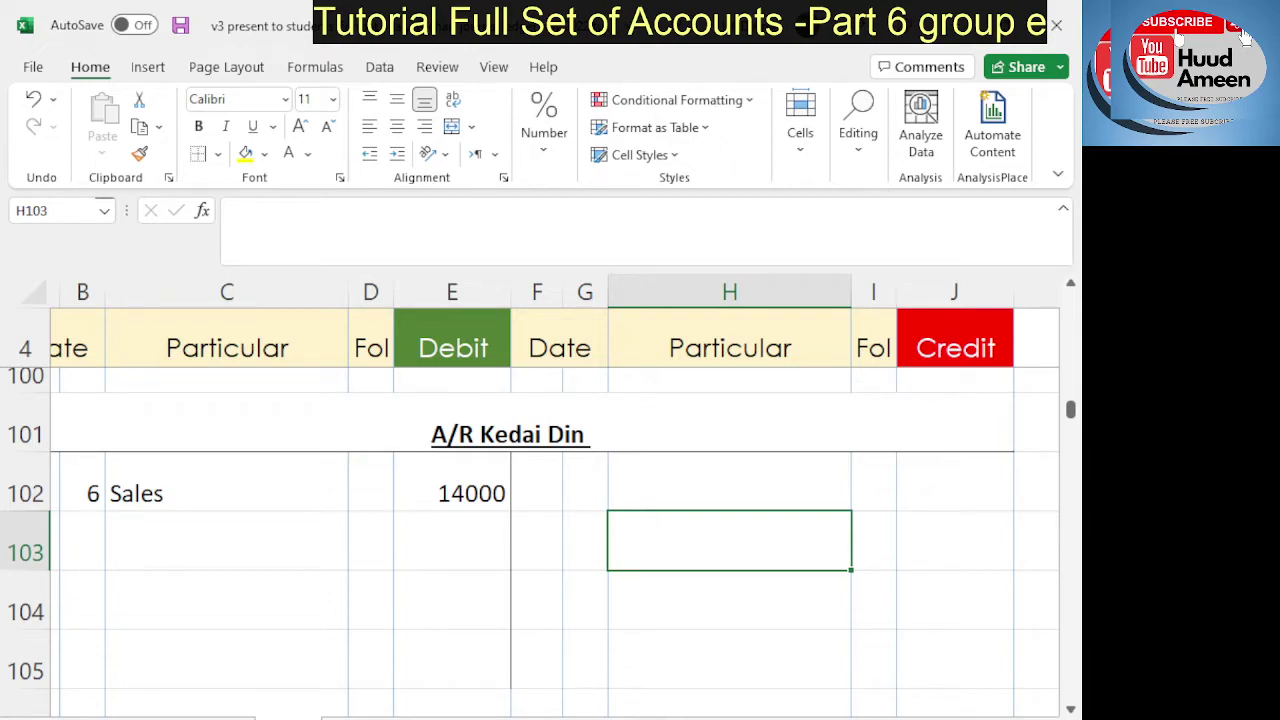
Step: Look briefly at the Journal sheet's entries and return to the A/R Kedai Din account in the ledger
{"action": "left_click_drag", "start_coordinate": [426, 712], "coordinate": [292, 707]}
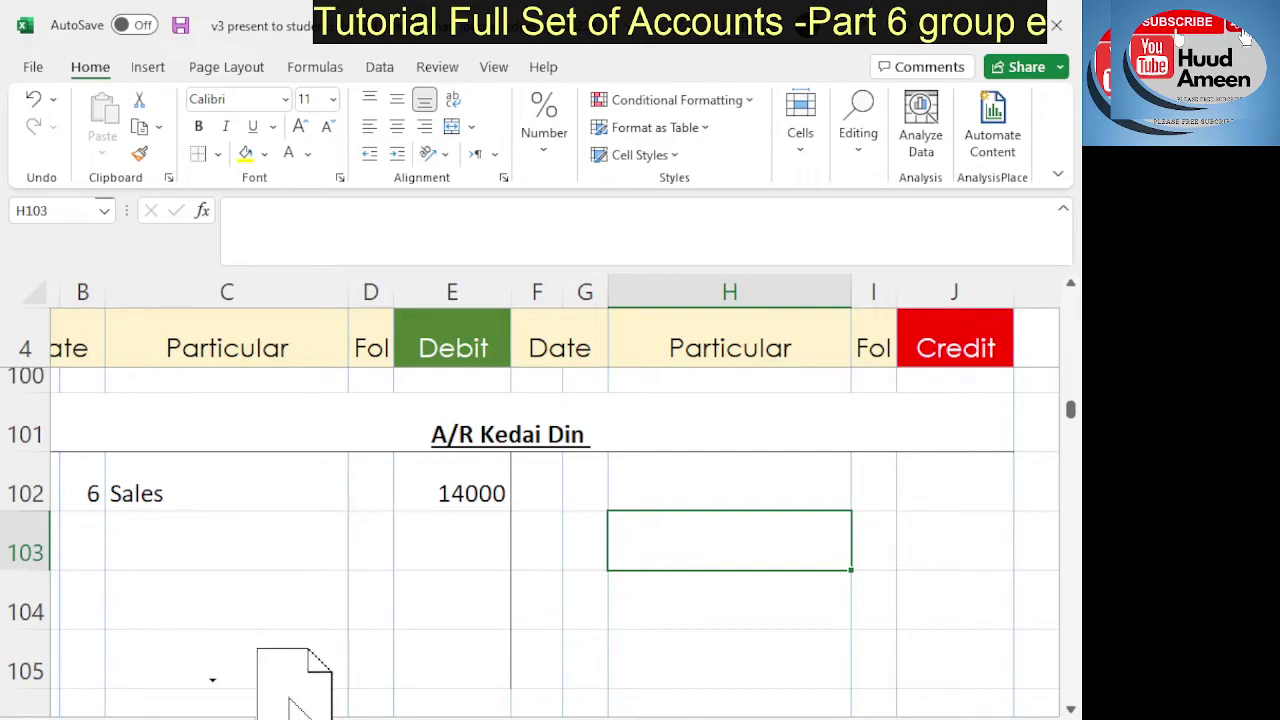
{"action": "left_click", "coordinate": [321, 582]}
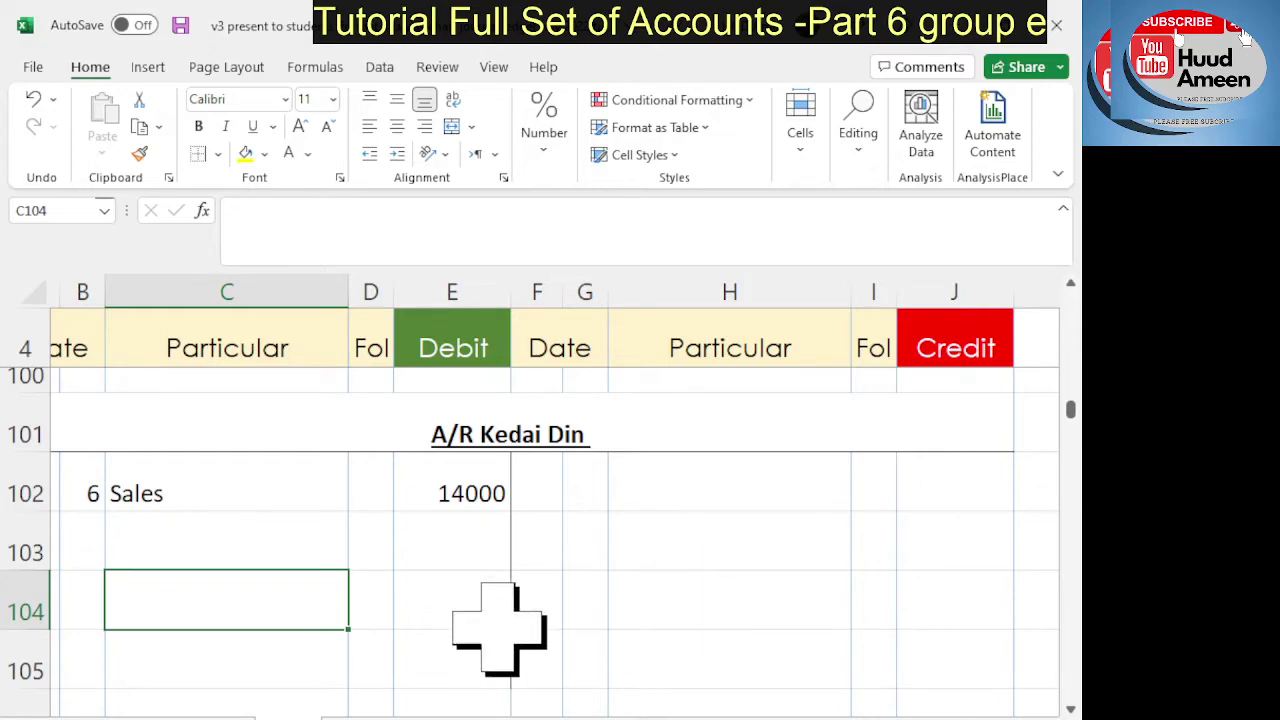
{"action": "key", "text": "ctrl+Page_Up"}
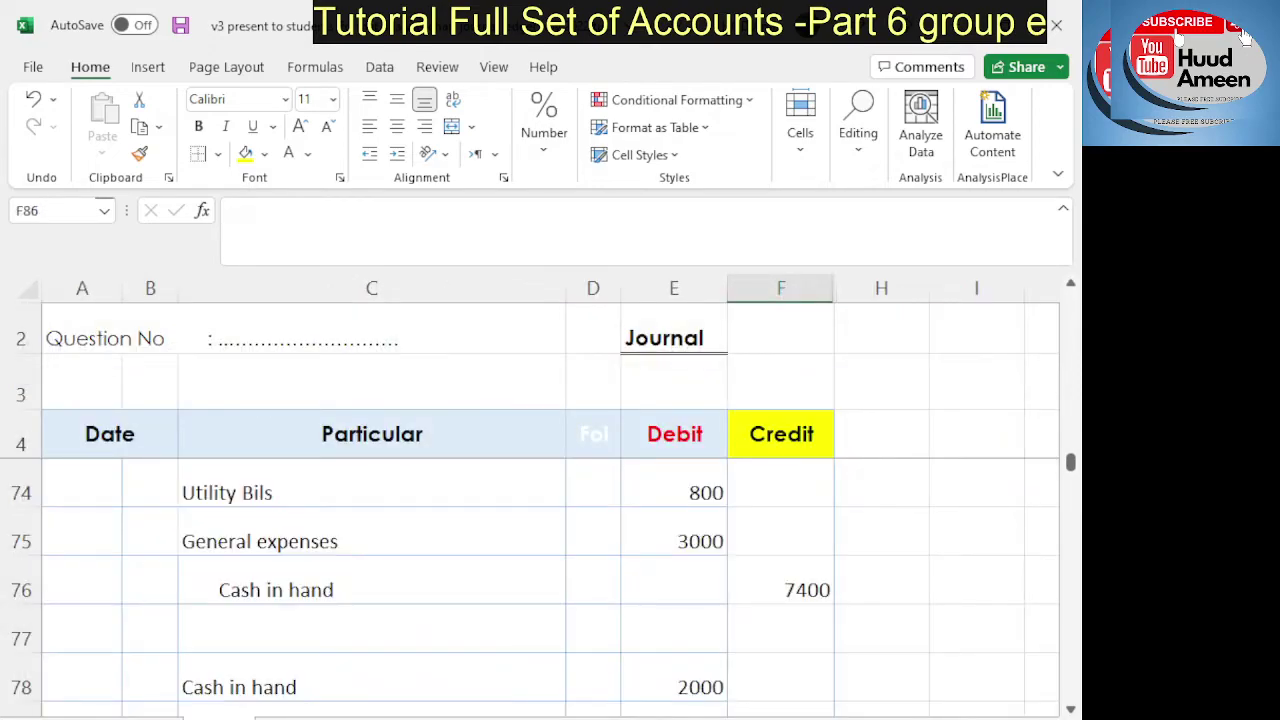
{"action": "key", "text": "ctrl+Page_Down"}
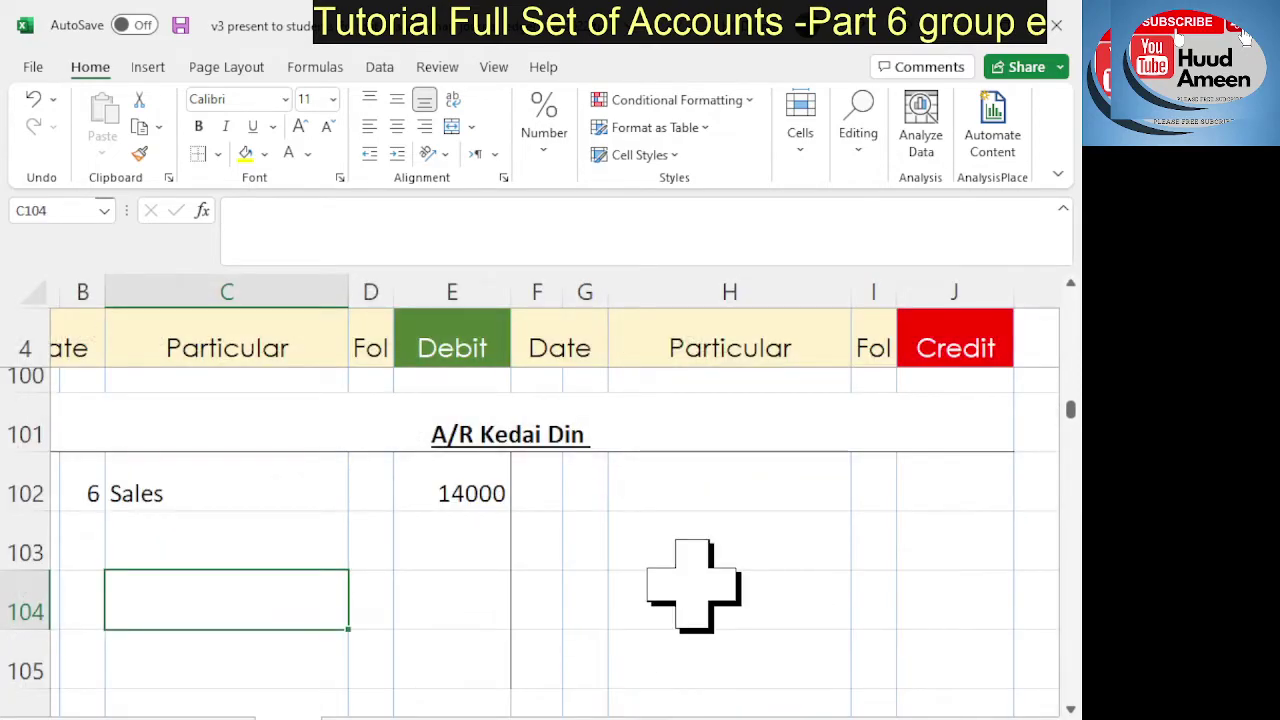
Step: Add a right border to the A/P Sykt Illias account's debit cells E111:E115 to separate debit from credit
{"action": "scroll", "coordinate": [693, 585], "scroll_direction": "down", "scroll_amount": 3}
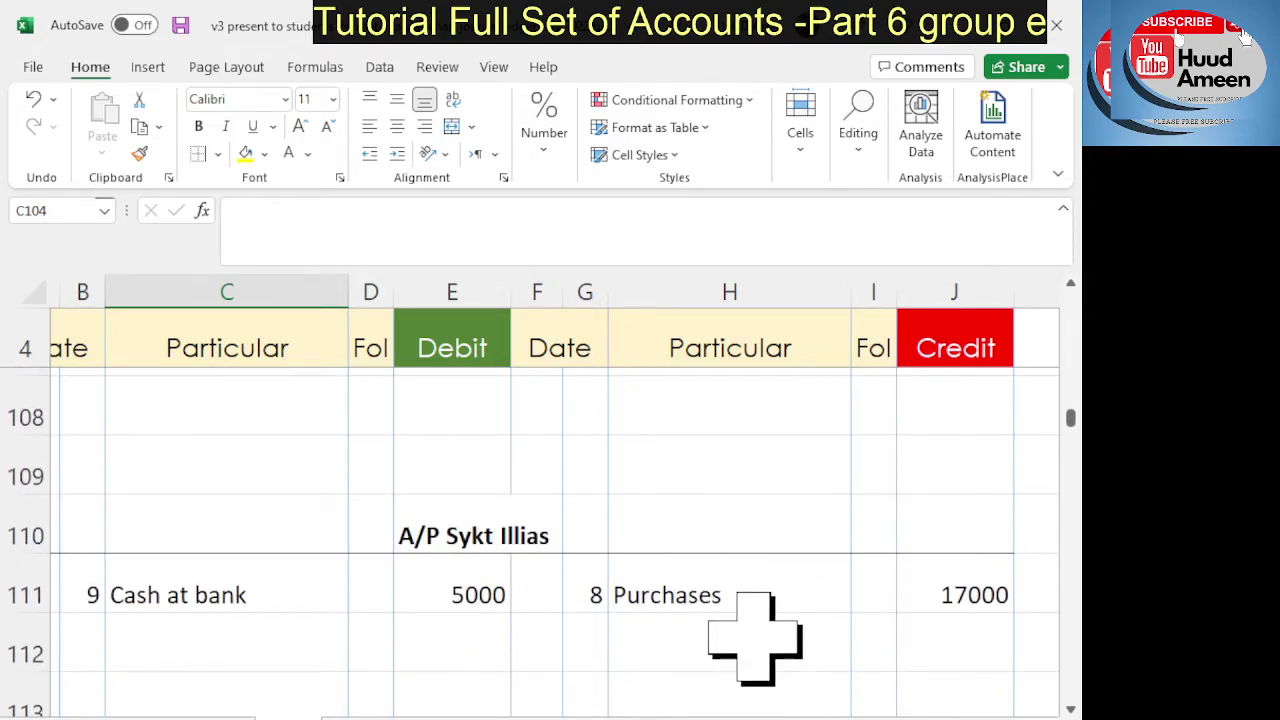
{"action": "scroll", "coordinate": [755, 637], "scroll_direction": "down", "scroll_amount": 2}
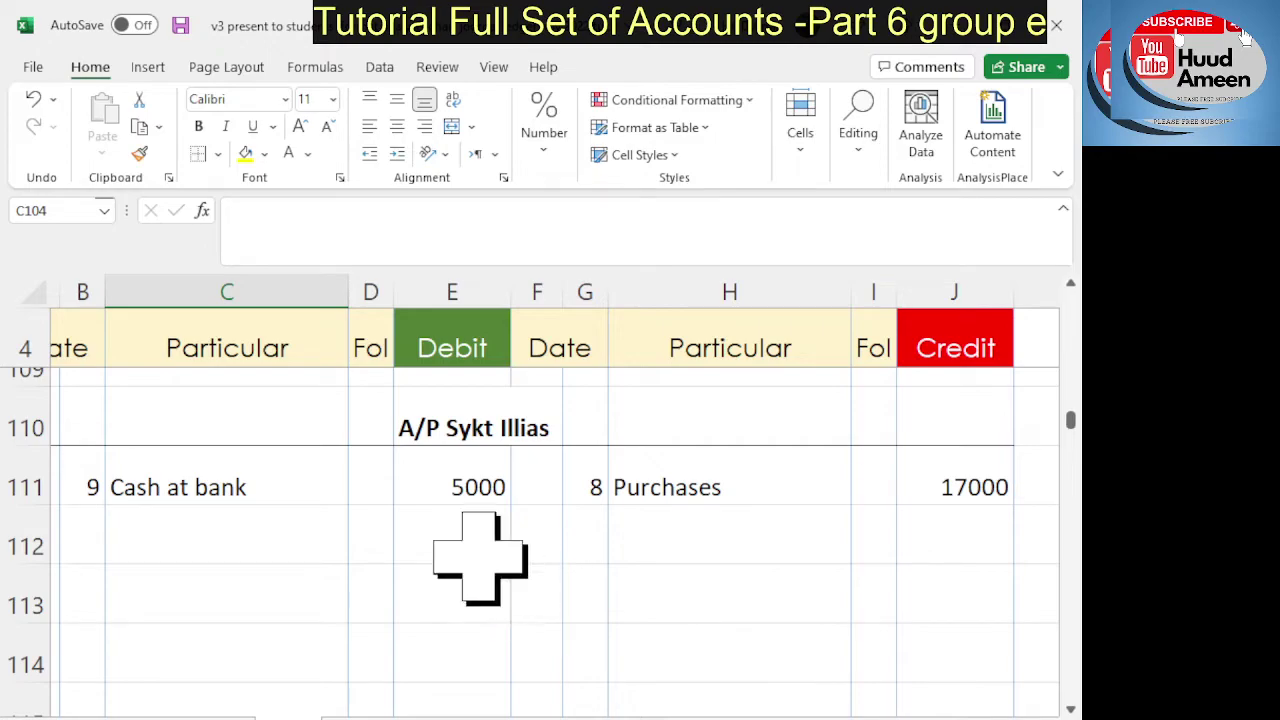
{"action": "left_click_drag", "start_coordinate": [426, 468], "coordinate": [434, 680]}
{"action": "left_click", "coordinate": [198, 154]}
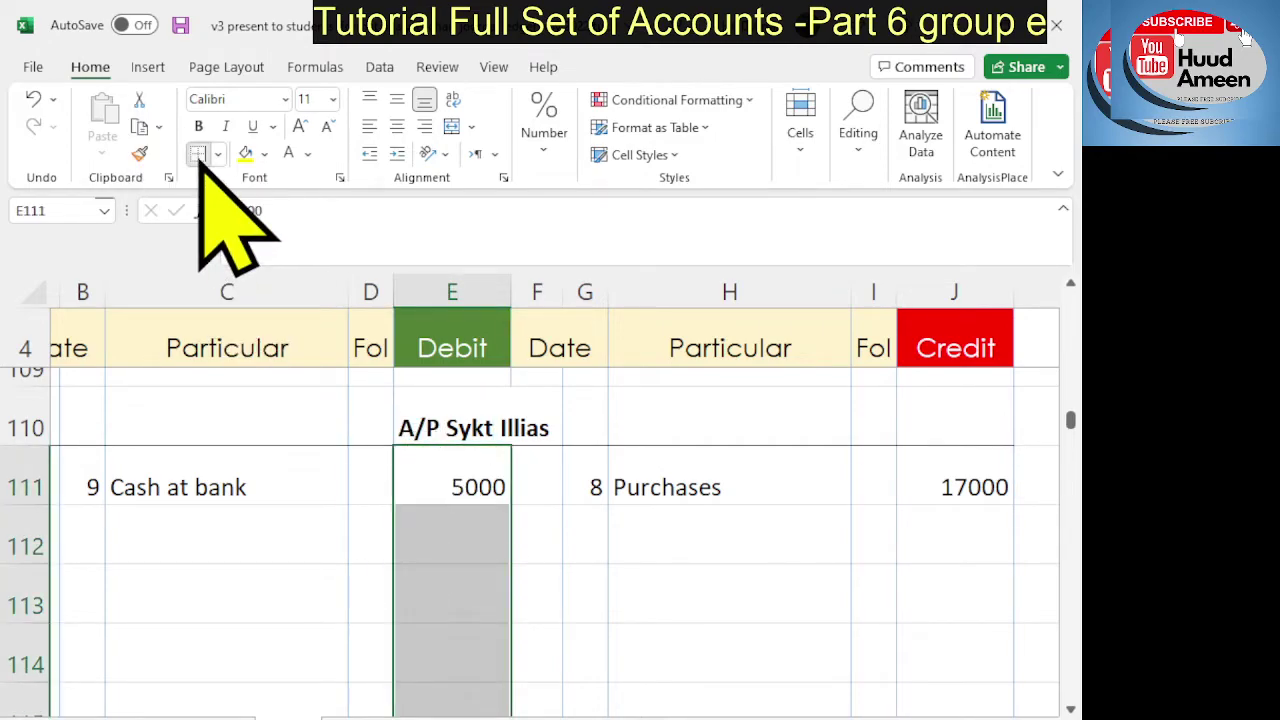
{"action": "left_click", "coordinate": [684, 593]}
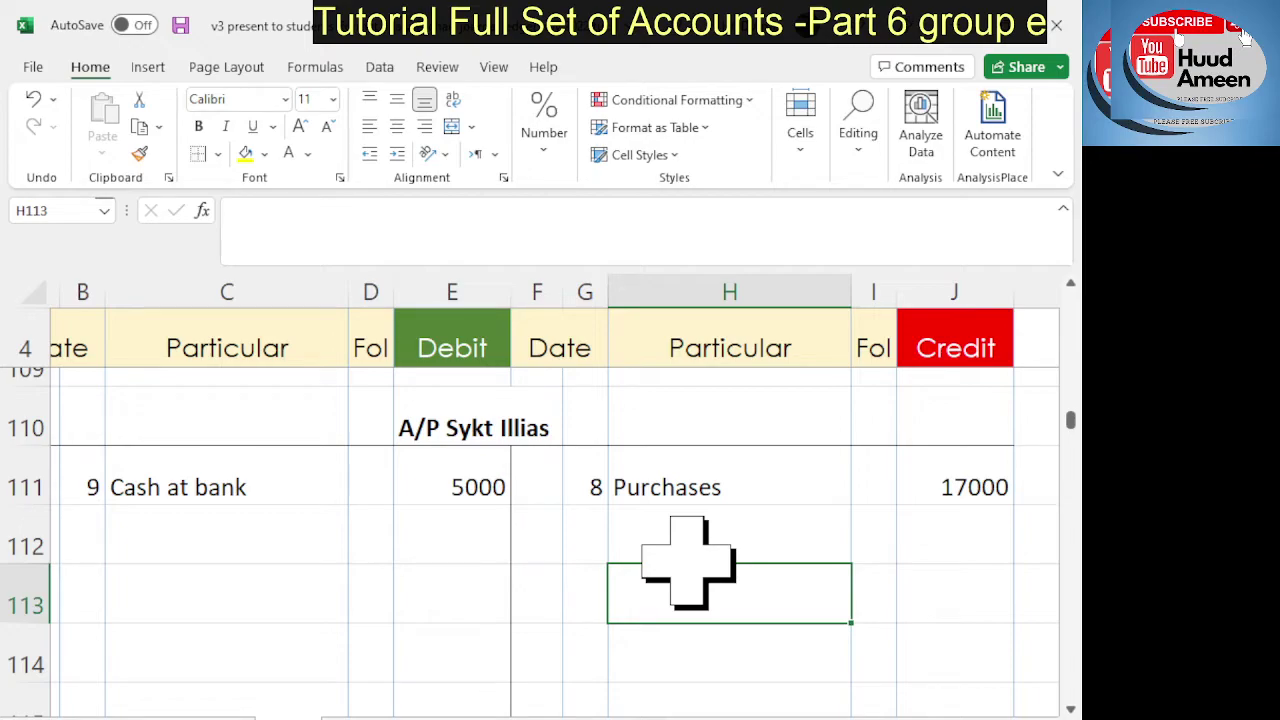
Step: Add a right border to the A/R Kedai Zaiton account's debit cells E117:E120 as the debit/credit divider
{"action": "scroll", "coordinate": [688, 562], "scroll_direction": "down", "scroll_amount": 2}
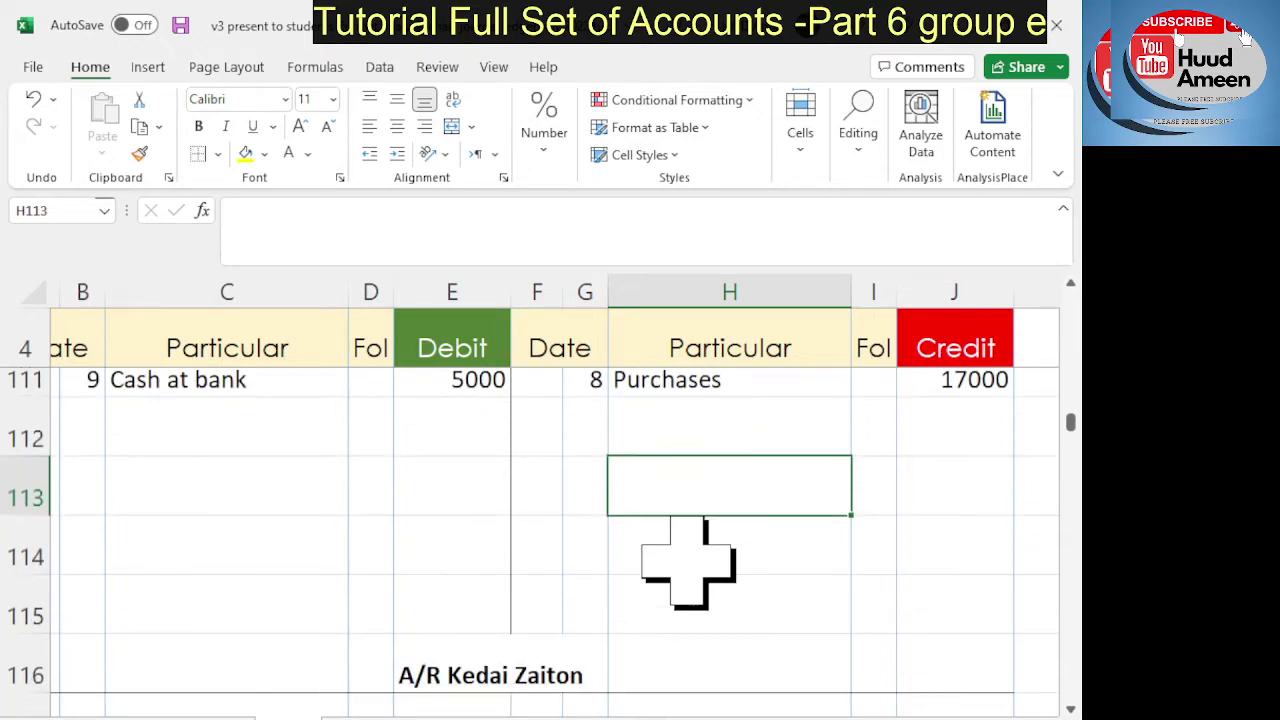
{"action": "scroll", "coordinate": [688, 562], "scroll_direction": "down", "scroll_amount": 2}
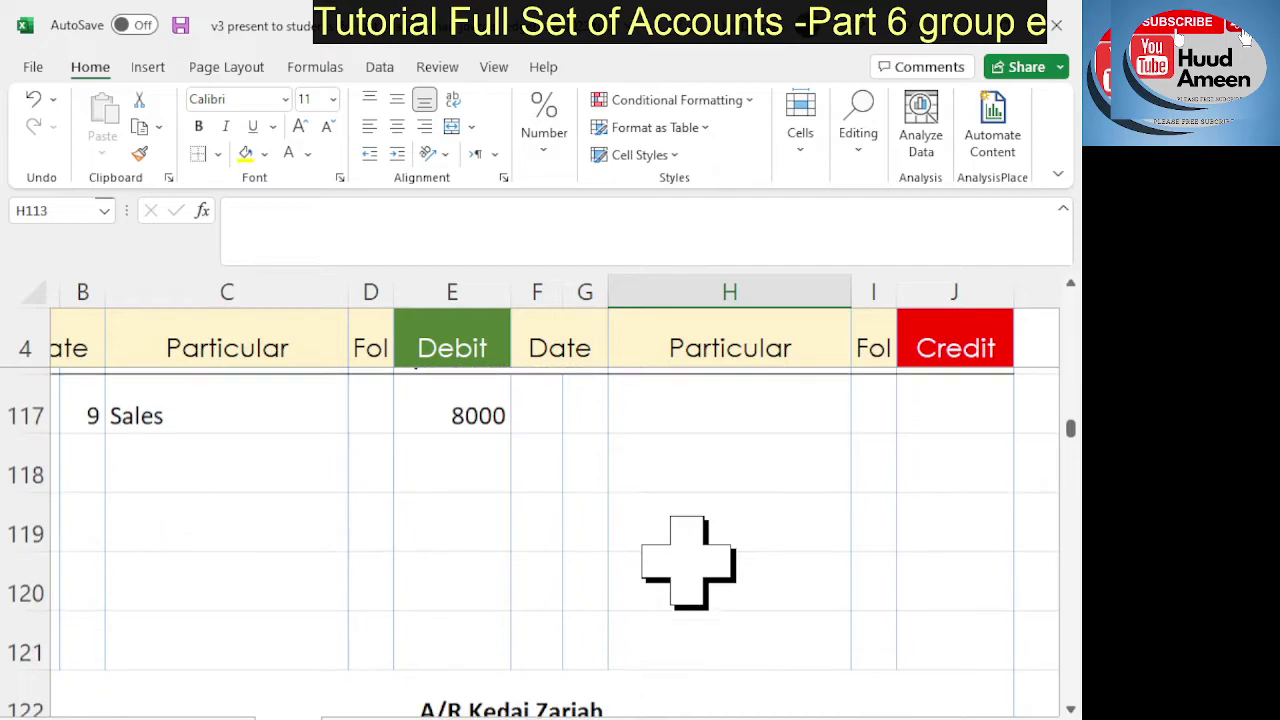
{"action": "scroll", "coordinate": [531, 457], "scroll_direction": "up", "scroll_amount": 1}
{"action": "left_click_drag", "start_coordinate": [445, 490], "coordinate": [428, 529]}
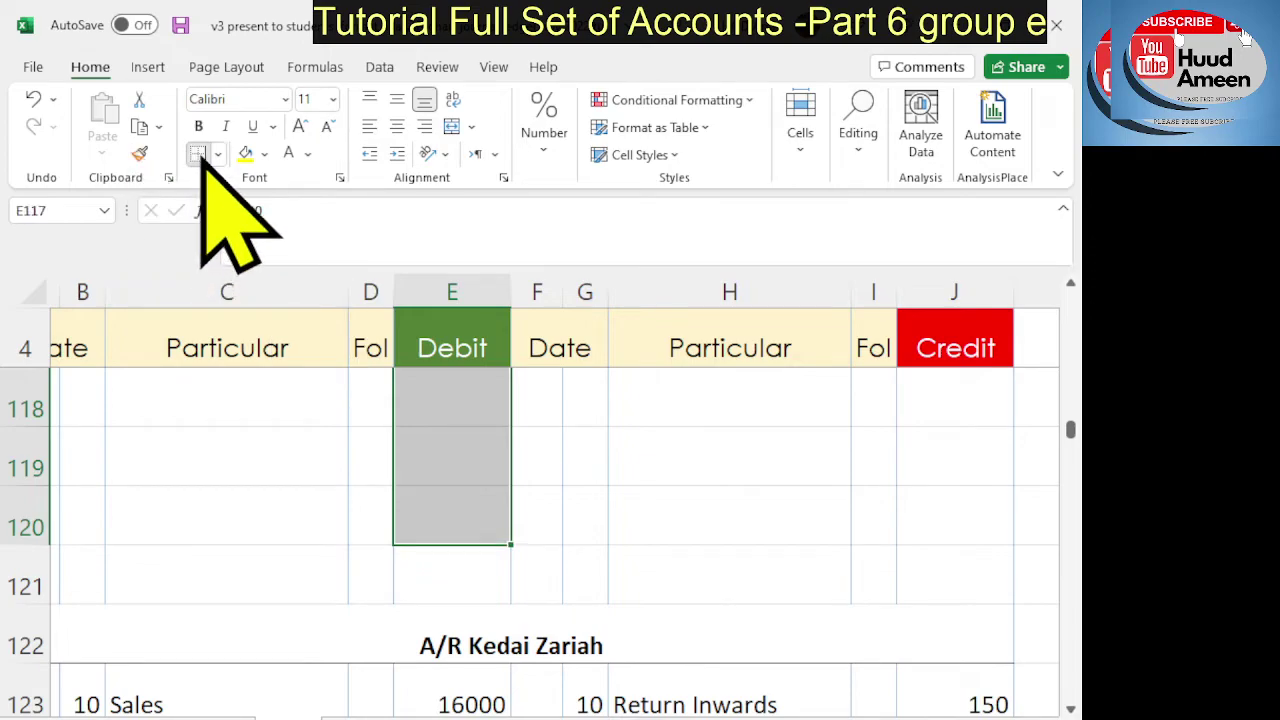
{"action": "scroll", "coordinate": [796, 553], "scroll_direction": "up", "scroll_amount": 1}
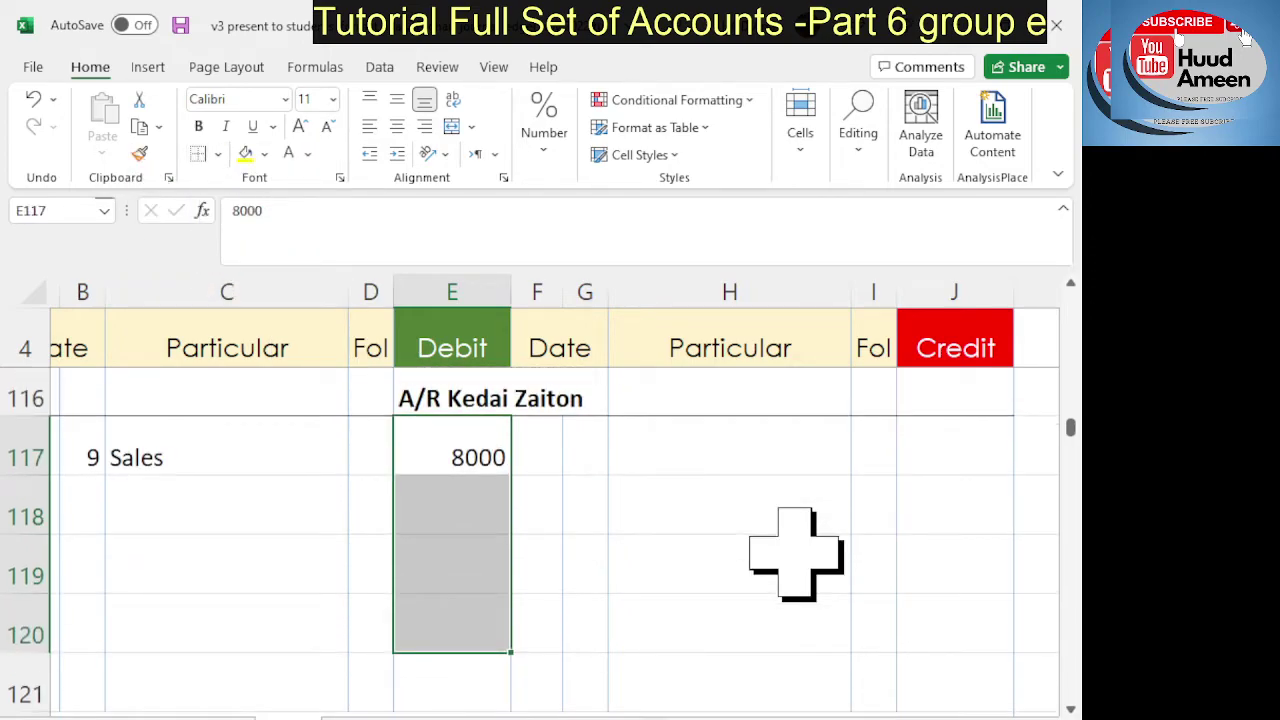
Step: Hide the A/R Kedai Zariah account's Cash in hand entry in C124:J124 with white font and add a right border to debit cells E123:E127
{"action": "left_click", "coordinate": [796, 553]}
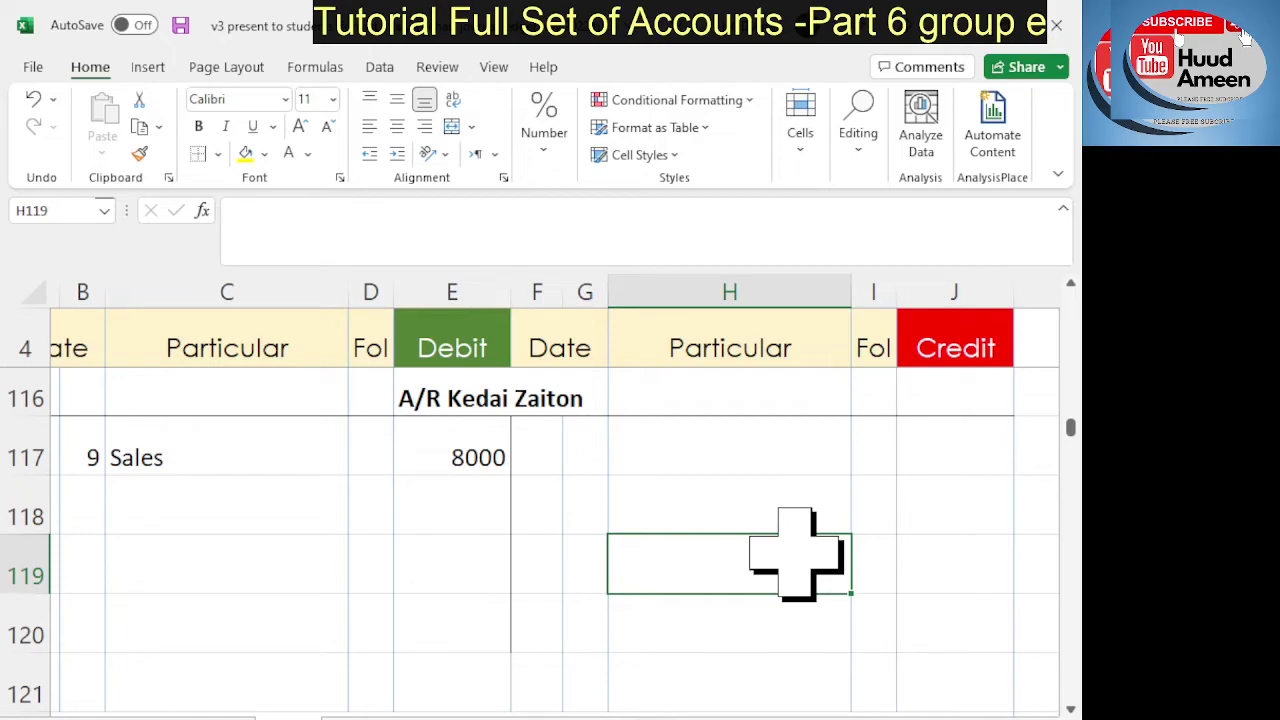
{"action": "scroll", "coordinate": [795, 555], "scroll_direction": "down", "scroll_amount": 1}
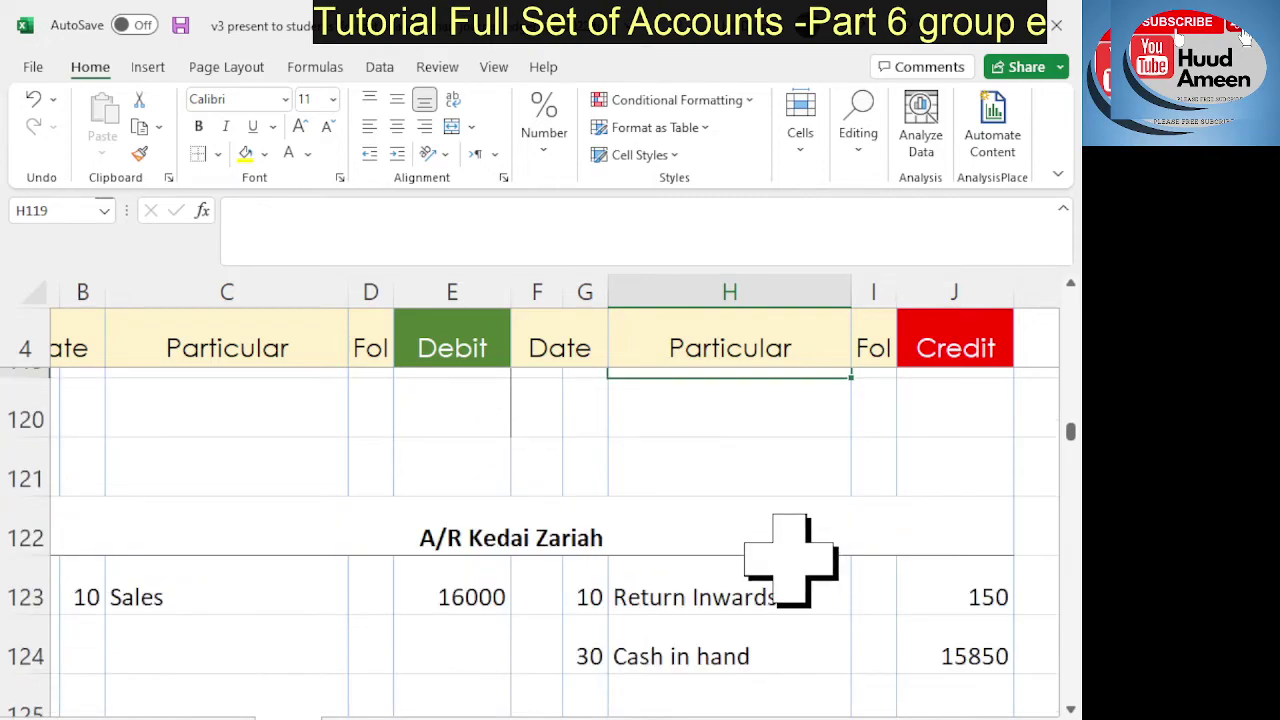
{"action": "scroll", "coordinate": [790, 560], "scroll_direction": "down", "scroll_amount": 1}
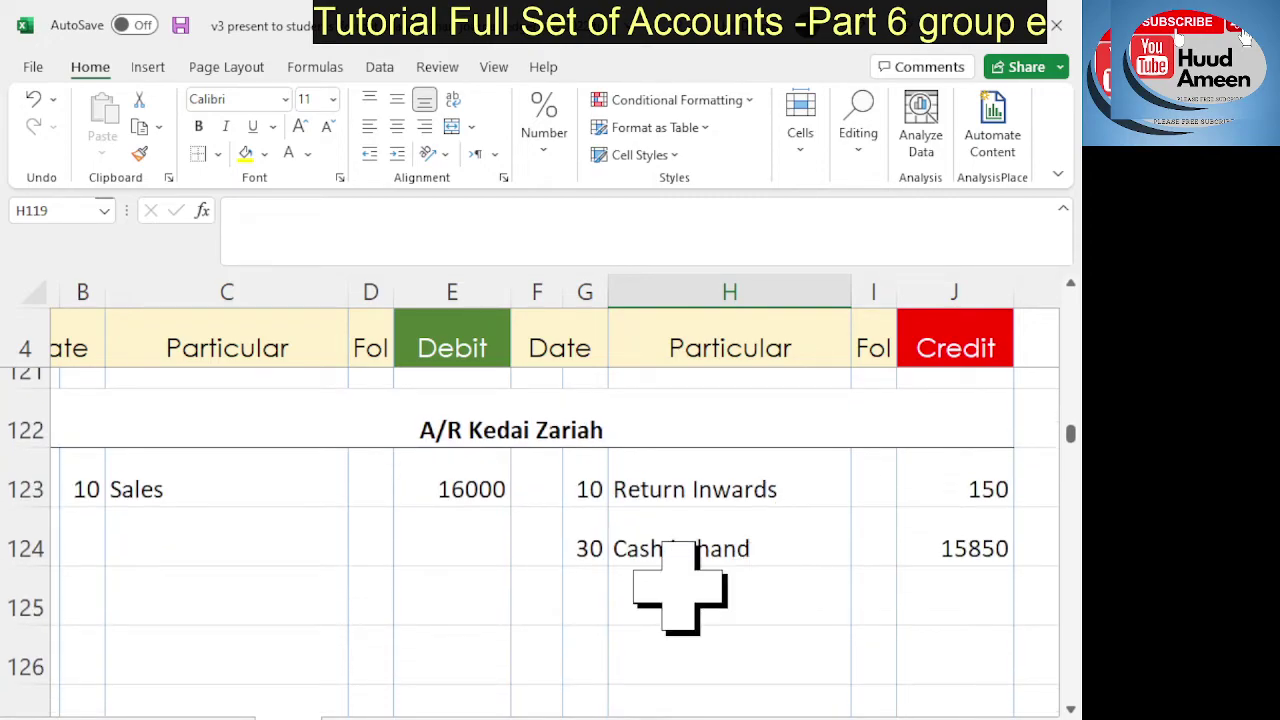
{"action": "left_click_drag", "start_coordinate": [140, 545], "coordinate": [955, 548]}
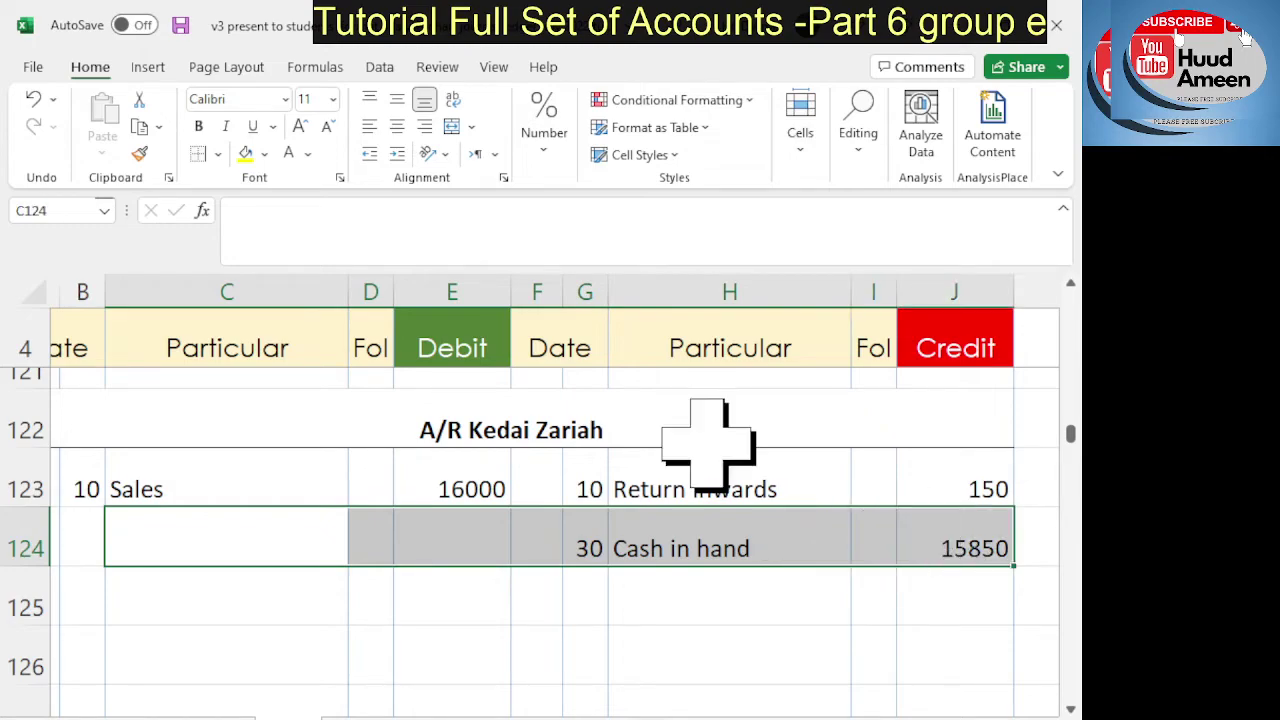
{"action": "left_click", "coordinate": [292, 155]}
{"action": "left_click", "coordinate": [265, 590]}
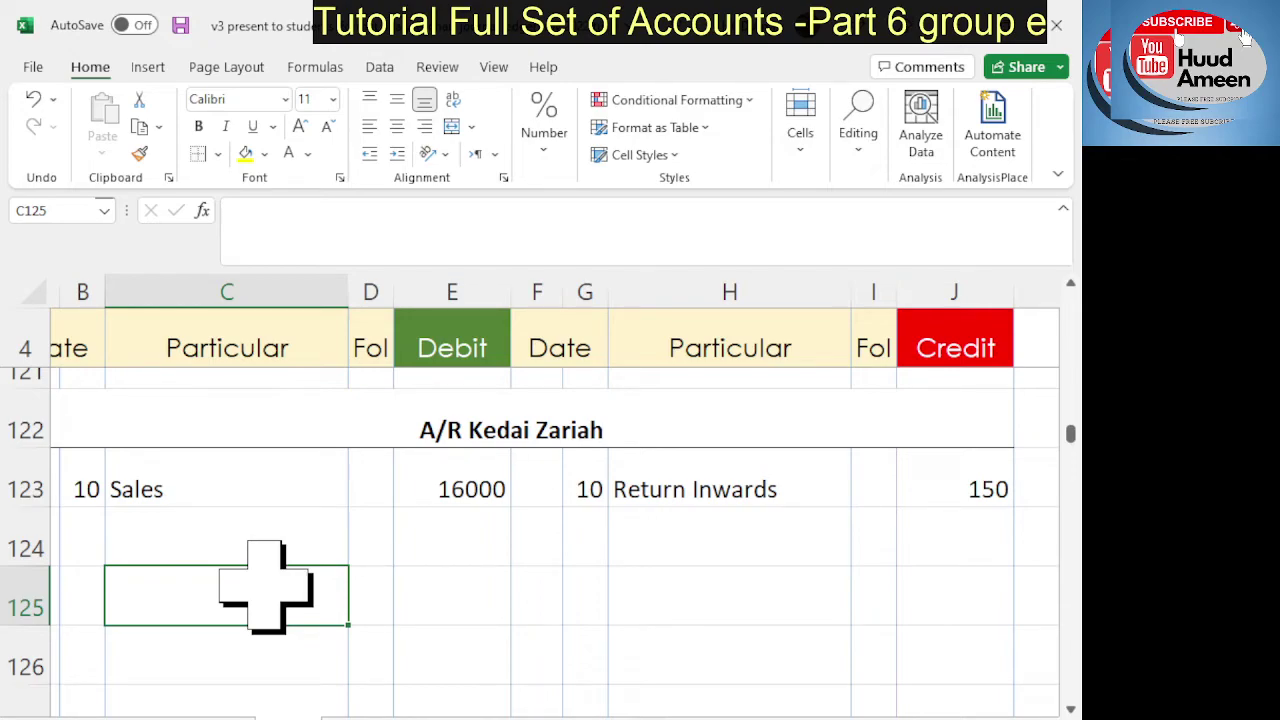
{"action": "left_click_drag", "start_coordinate": [445, 475], "coordinate": [457, 705]}
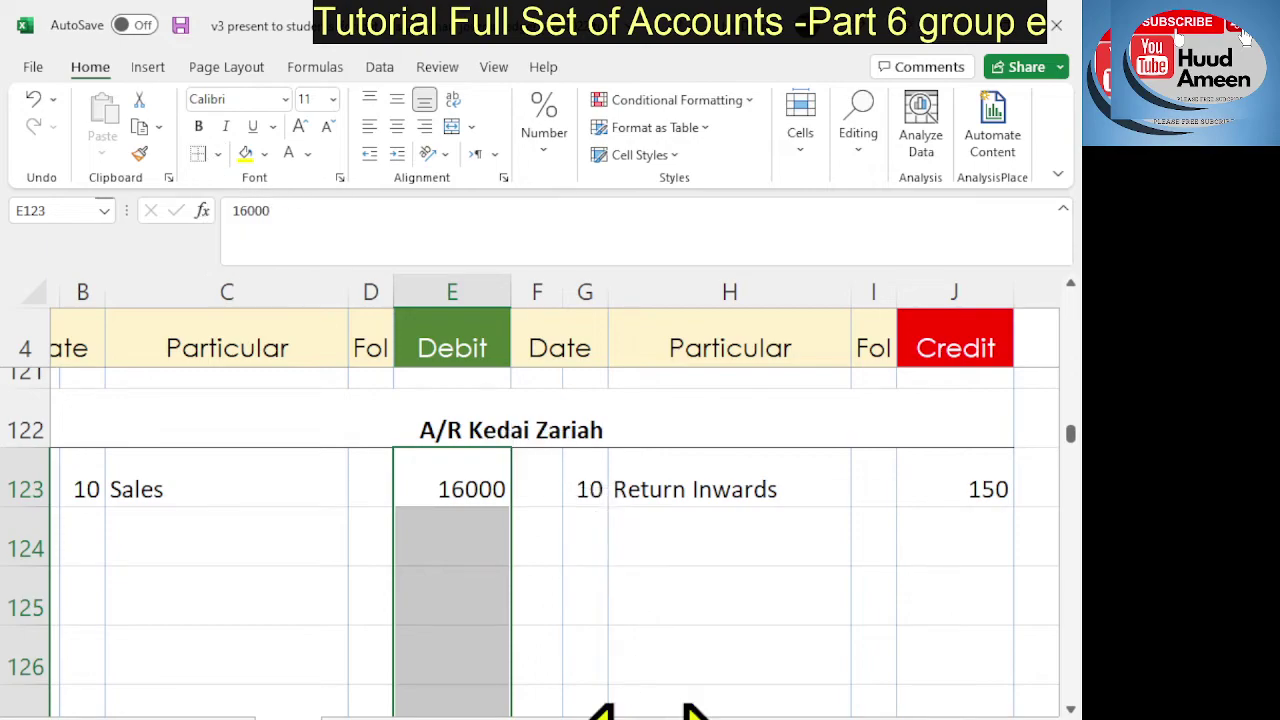
{"action": "left_click", "coordinate": [626, 608]}
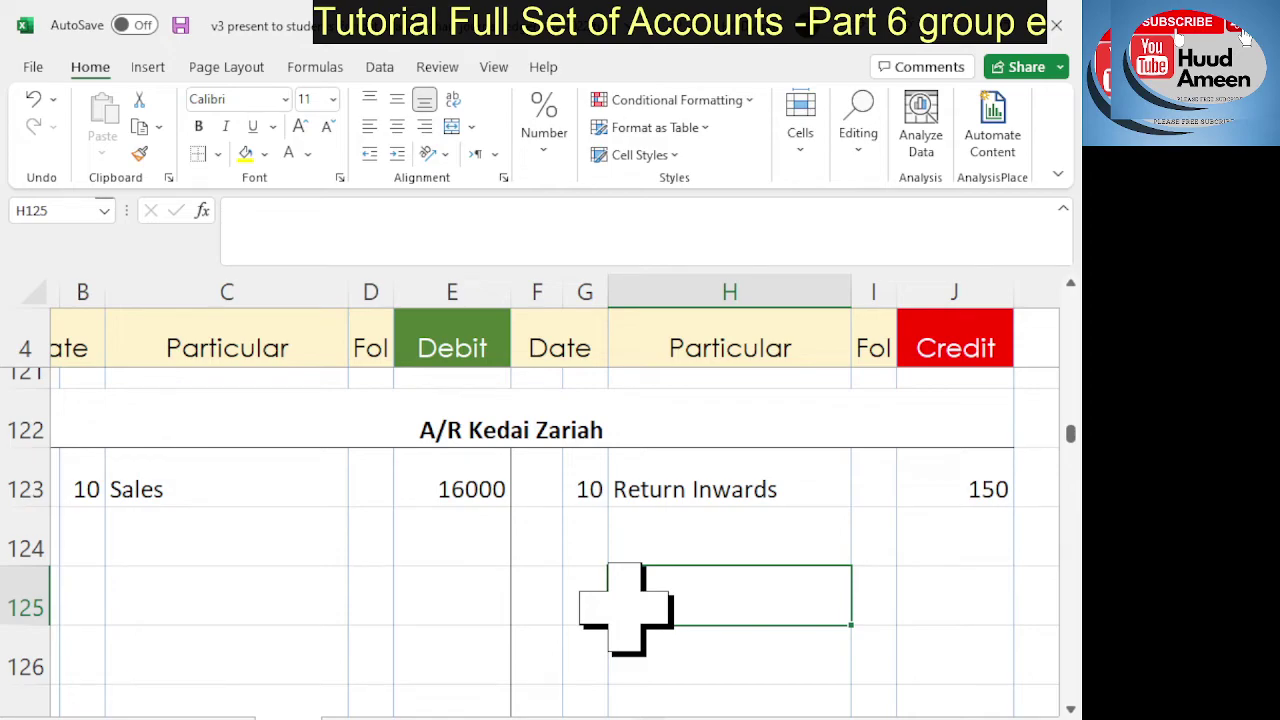
Step: Add a right border to the Return inwards account's debit cells E129:E132 as the debit/credit divider
{"action": "scroll", "coordinate": [626, 608], "scroll_direction": "down", "scroll_amount": 2}
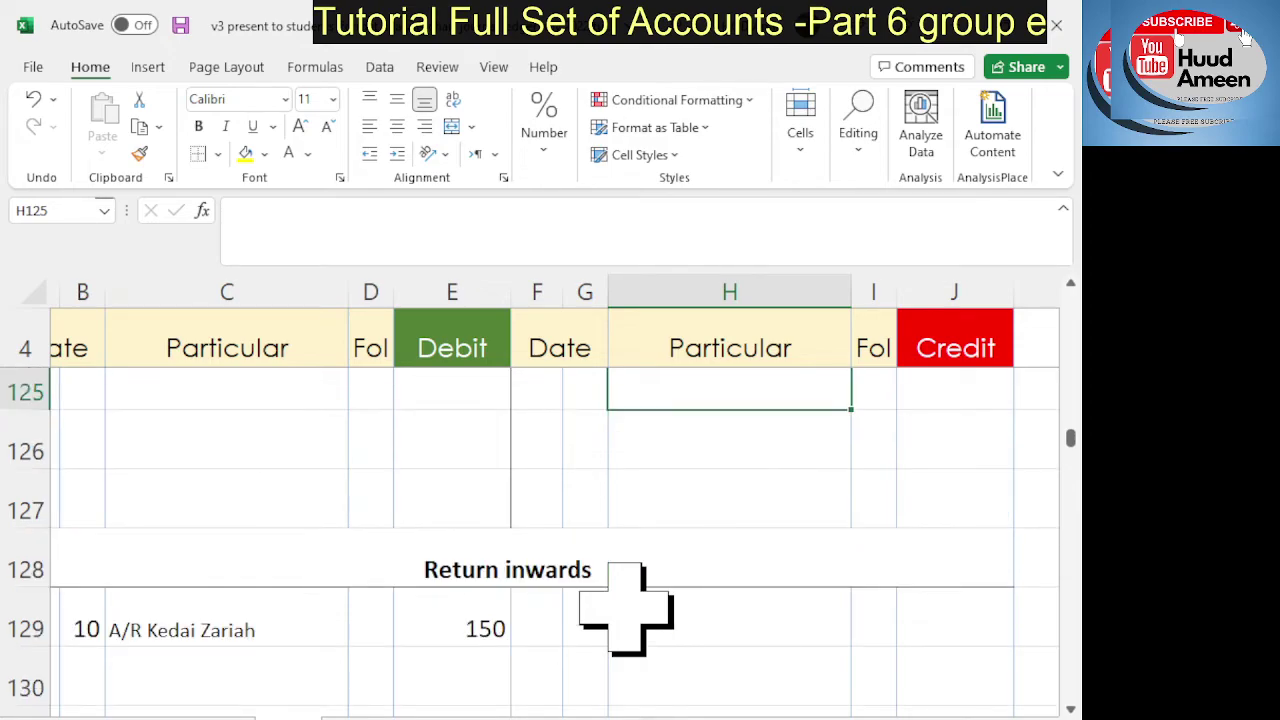
{"action": "scroll", "coordinate": [626, 608], "scroll_direction": "down", "scroll_amount": 1}
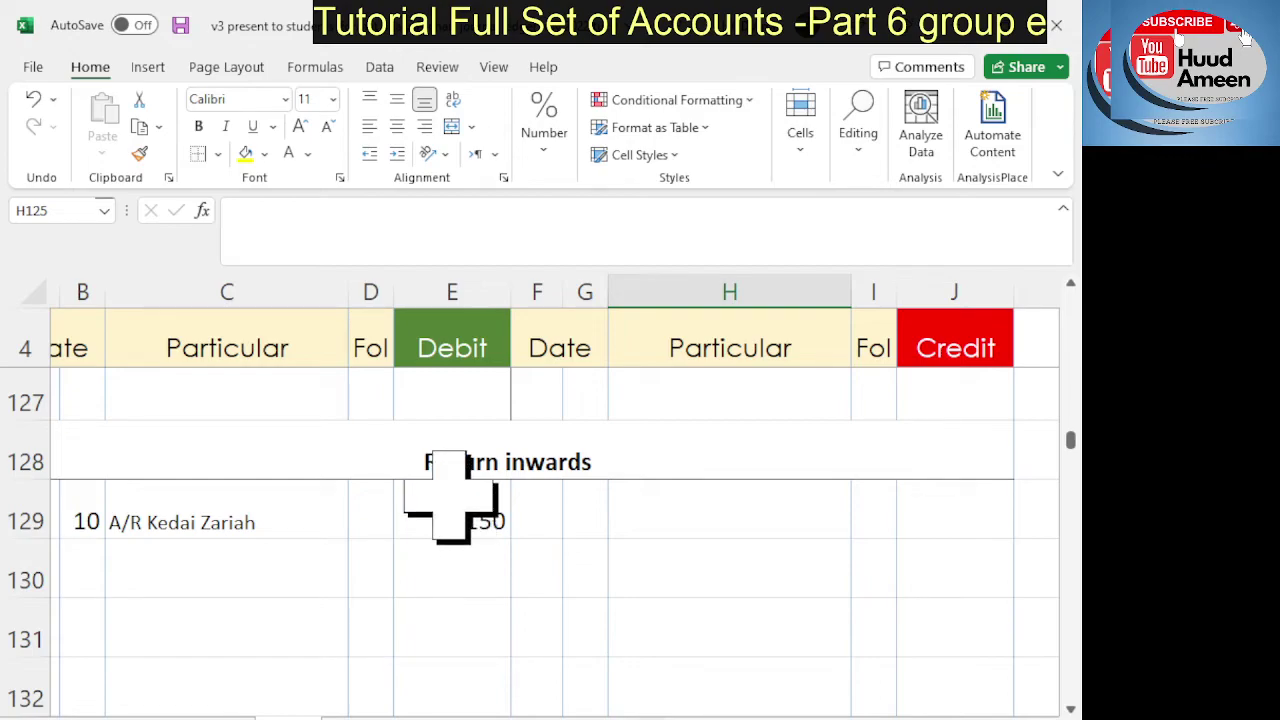
{"action": "left_click_drag", "start_coordinate": [450, 512], "coordinate": [457, 685]}
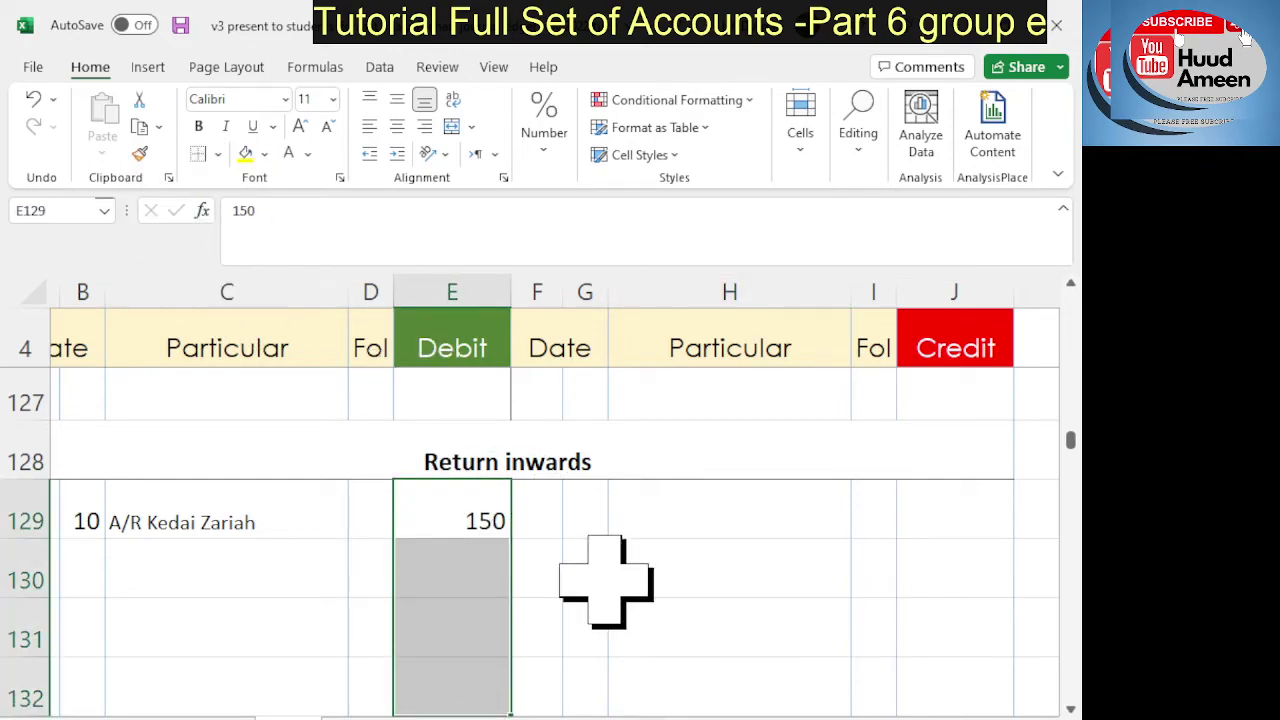
{"action": "left_click", "coordinate": [668, 605]}
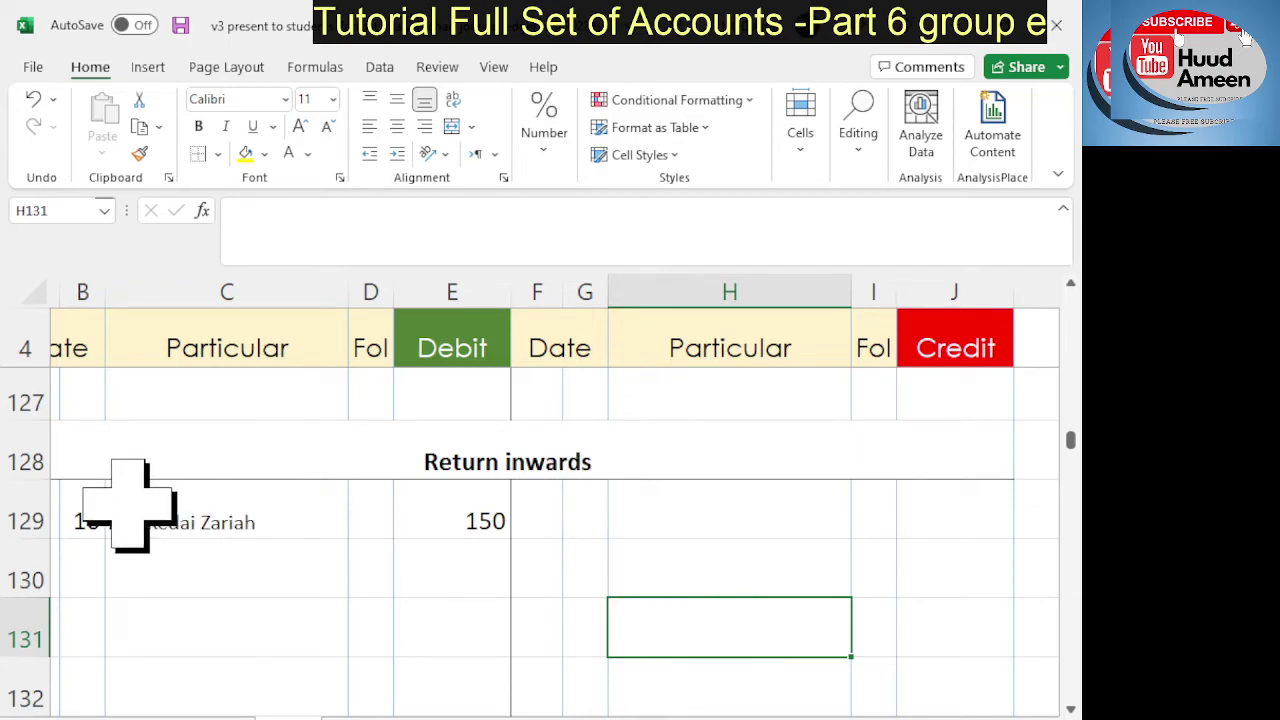
Step: Change the date of the A/R Kedai Zariah entry in the Return inwards account, cell B129, to 11
{"action": "left_click", "coordinate": [90, 522]}
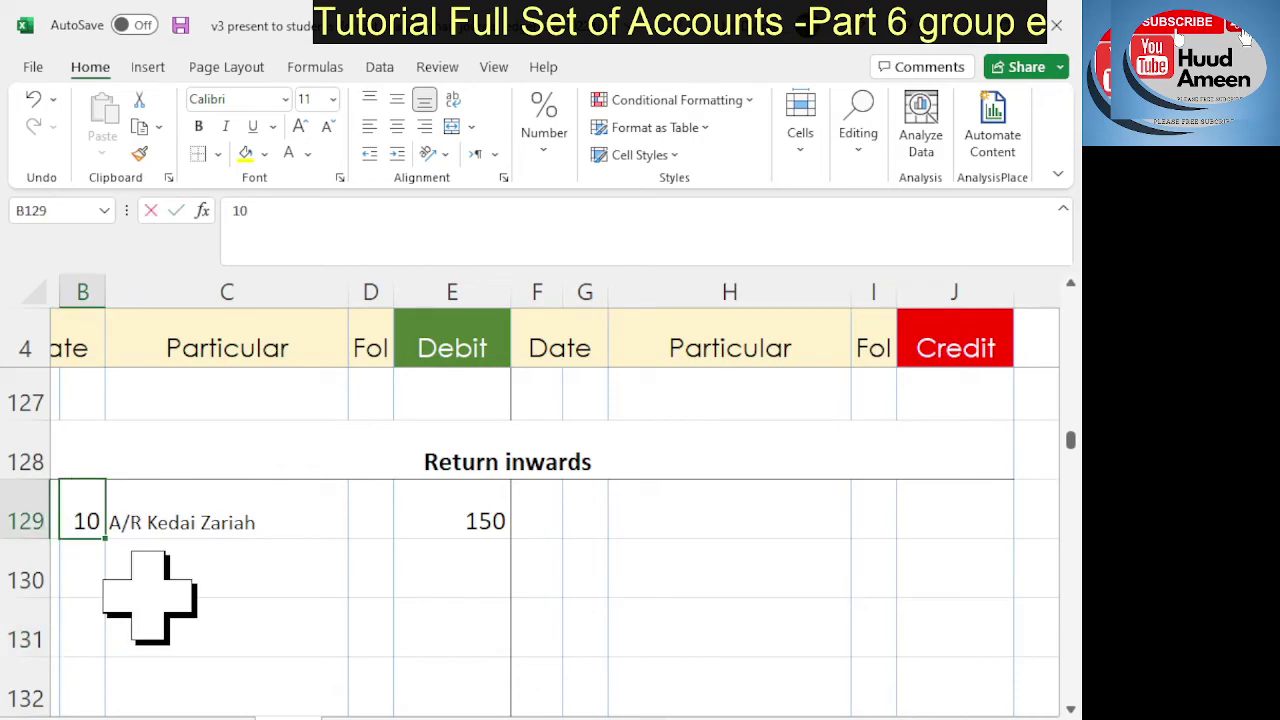
{"action": "type", "text": "11"}
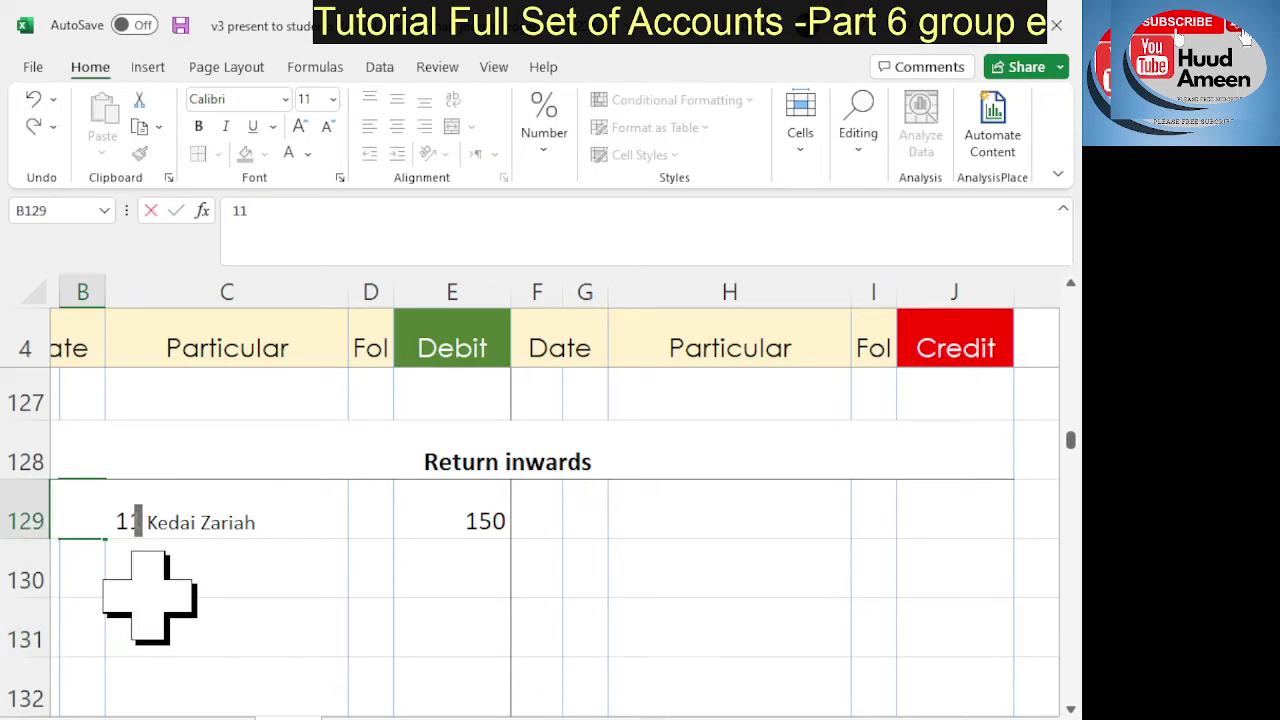
{"action": "left_click", "coordinate": [237, 637]}
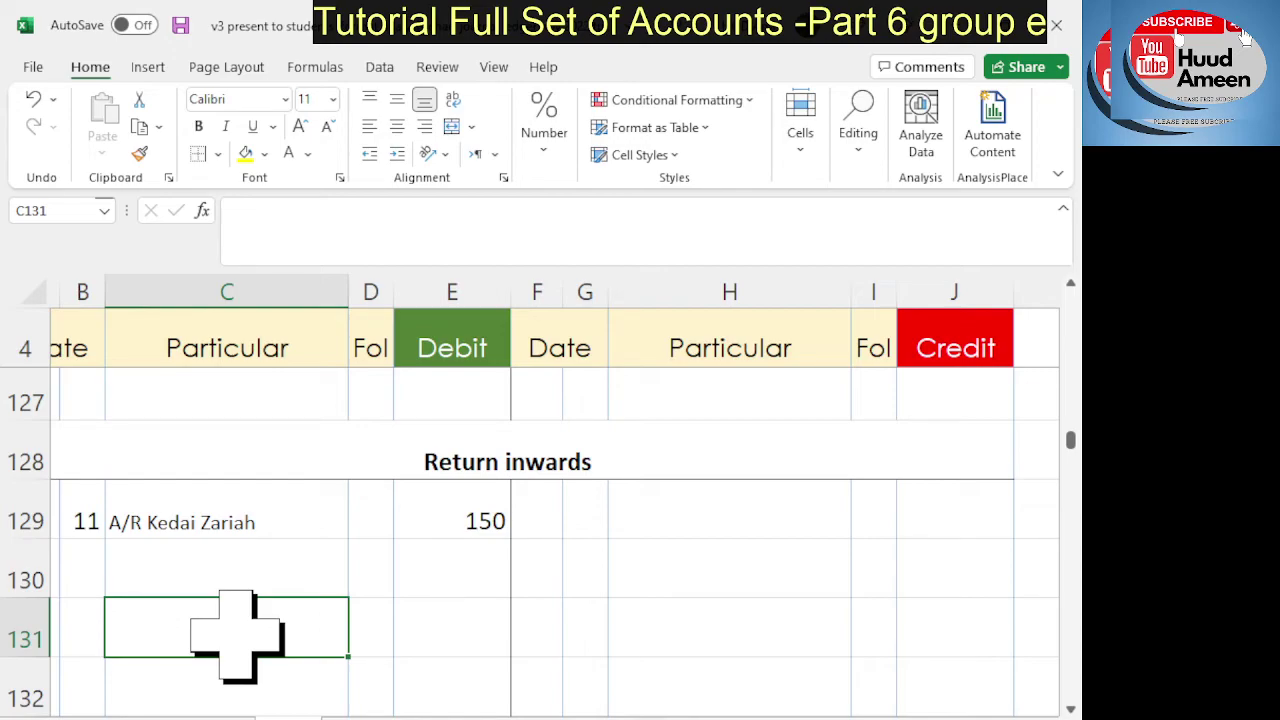
{"action": "left_click", "coordinate": [600, 586]}
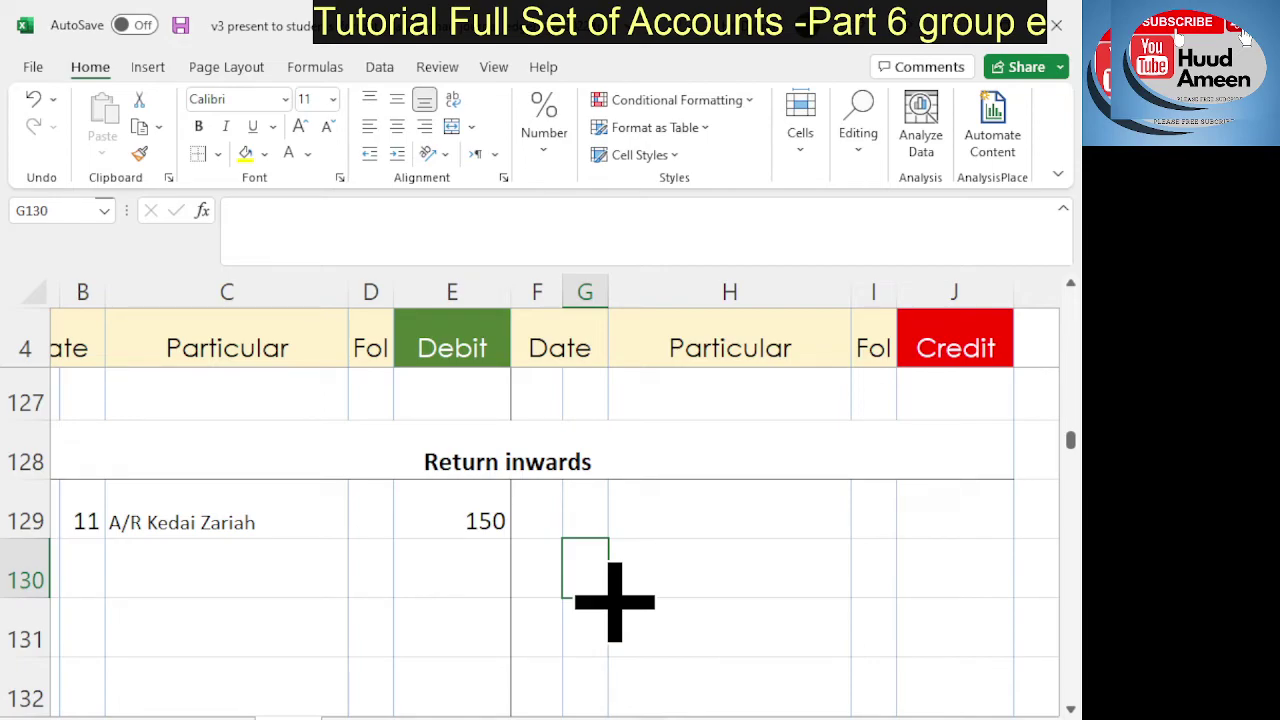
Step: Hide the Insurance account's Cash at bank entry in B135:E135 by applying white font
{"action": "scroll", "coordinate": [614, 601], "scroll_direction": "down", "scroll_amount": 2}
{"action": "scroll", "coordinate": [614, 601], "scroll_direction": "down", "scroll_amount": 3}
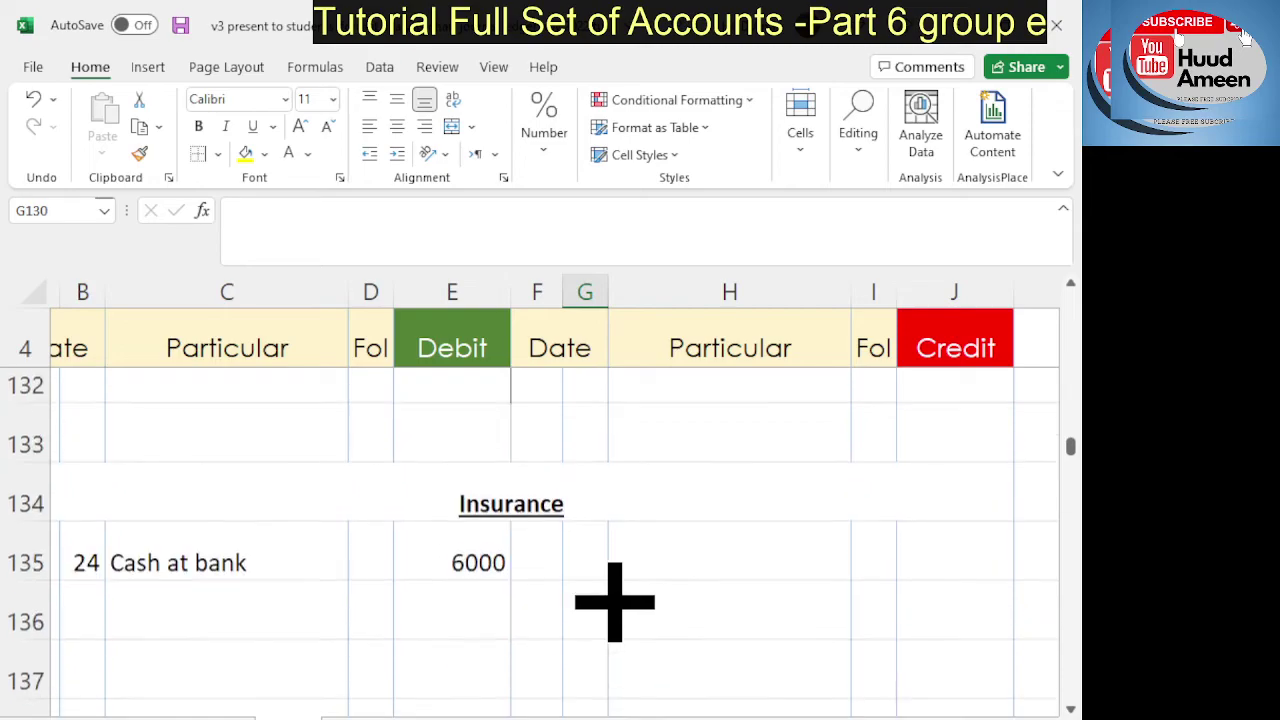
{"action": "left_click_drag", "start_coordinate": [62, 553], "coordinate": [429, 563]}
{"action": "left_click", "coordinate": [287, 155]}
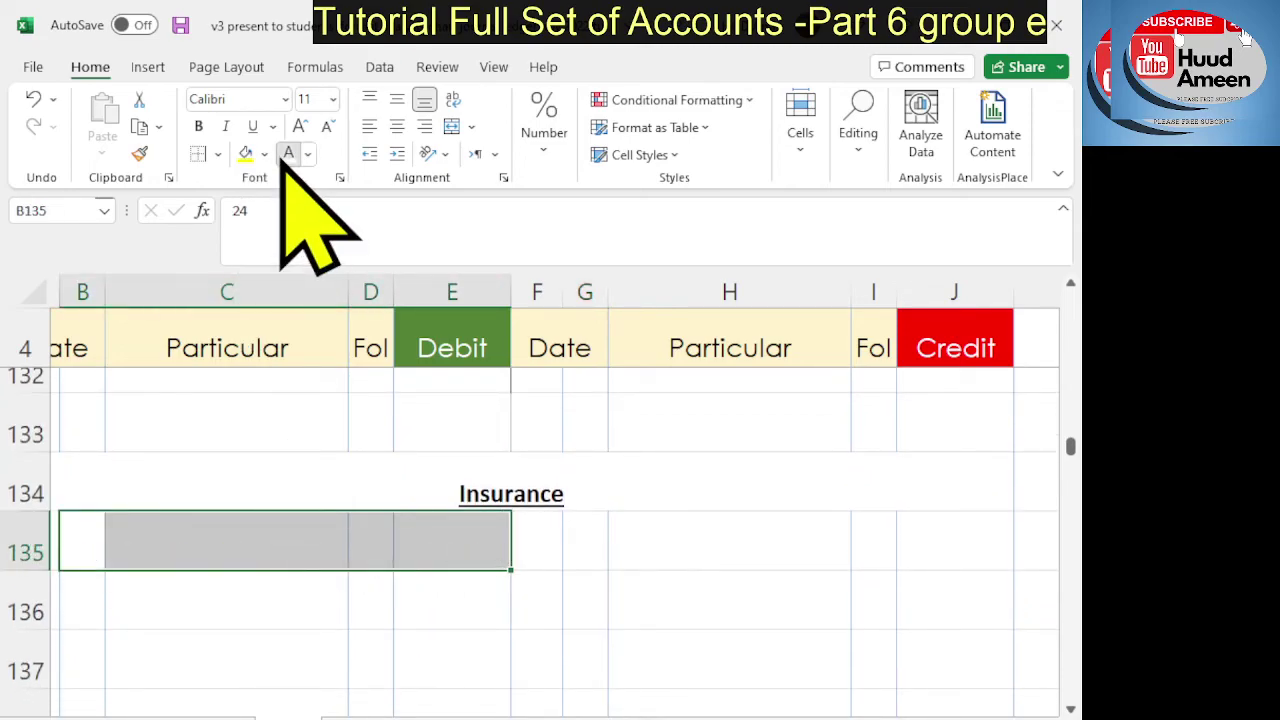
Step: Add a right border to the Insurance account's debit cells E135:E138 to separate debit from credit
{"action": "left_click_drag", "start_coordinate": [425, 540], "coordinate": [434, 695]}
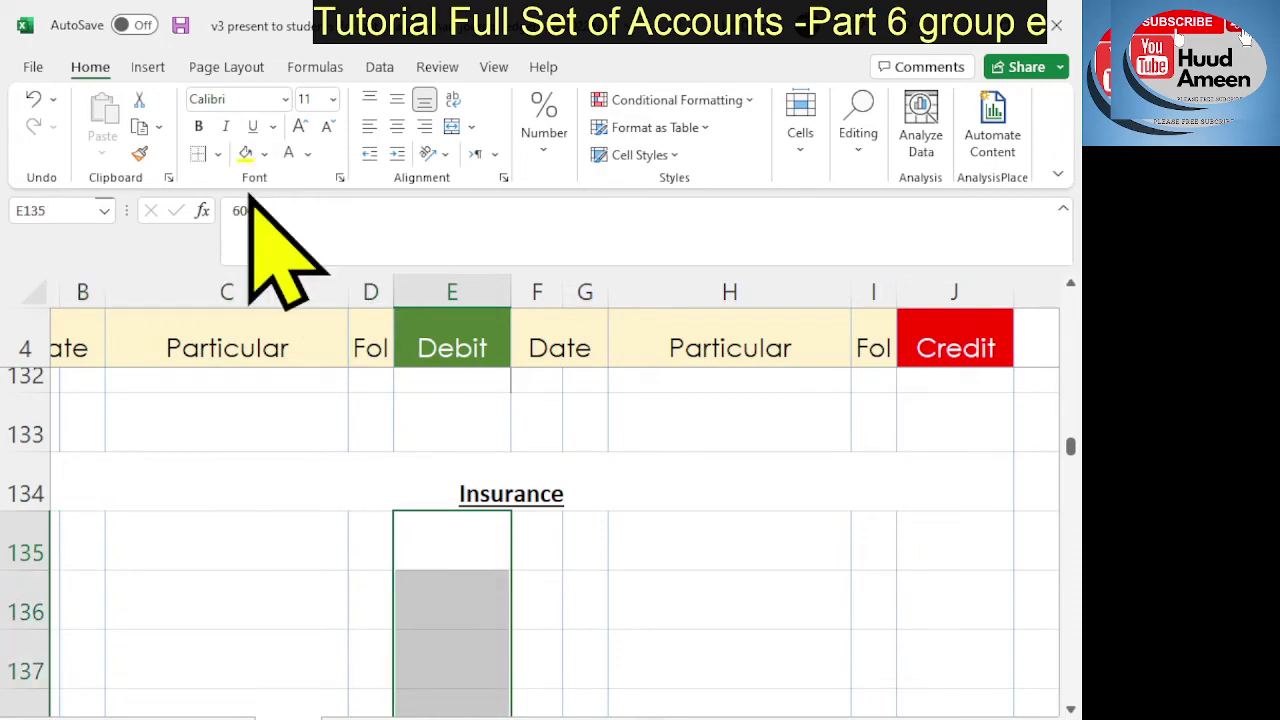
{"action": "left_click", "coordinate": [197, 155]}
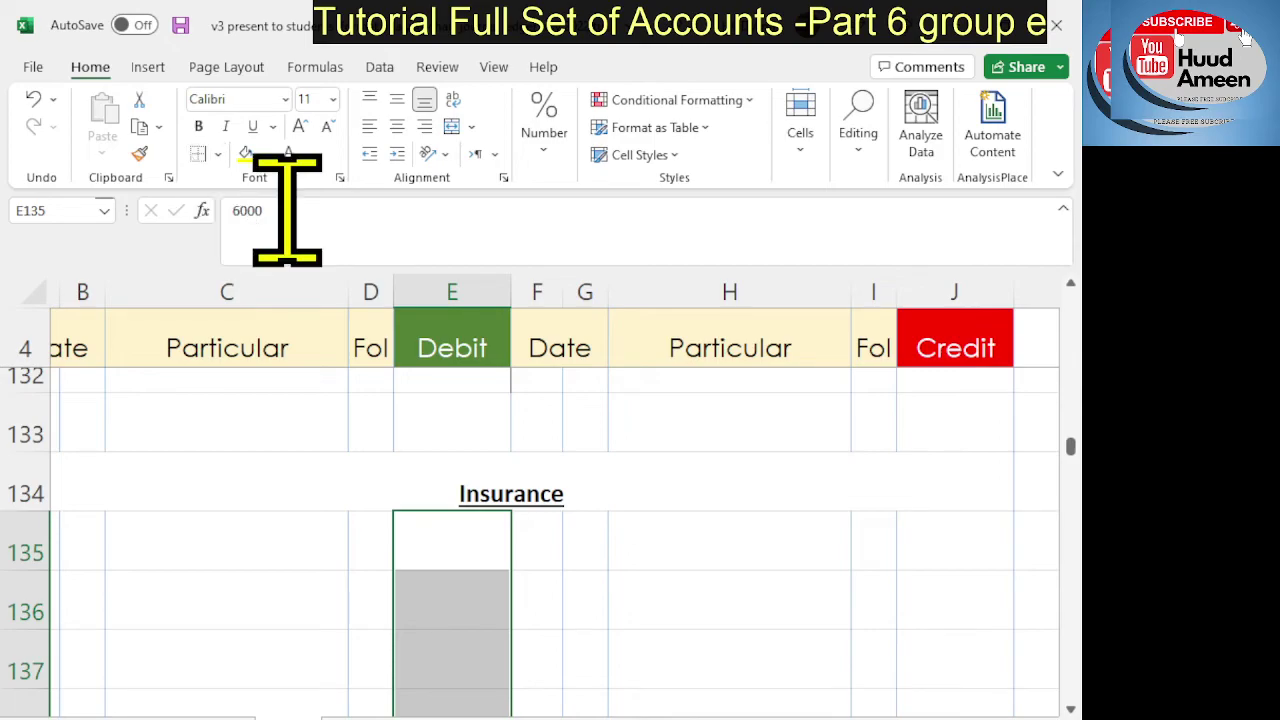
{"action": "left_click", "coordinate": [775, 597]}
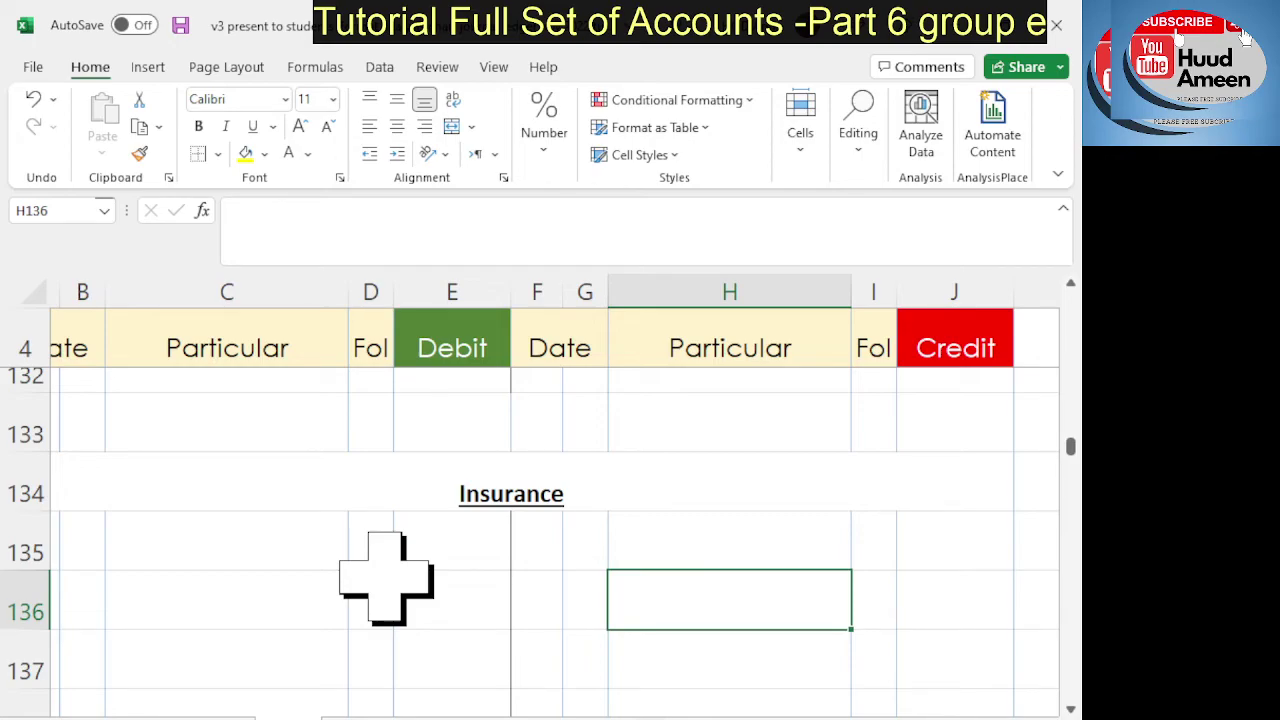
Step: Hide the Advertising account's Cash at bank entry in B141:E141 by applying white font
{"action": "scroll", "coordinate": [382, 582], "scroll_direction": "down", "scroll_amount": 1}
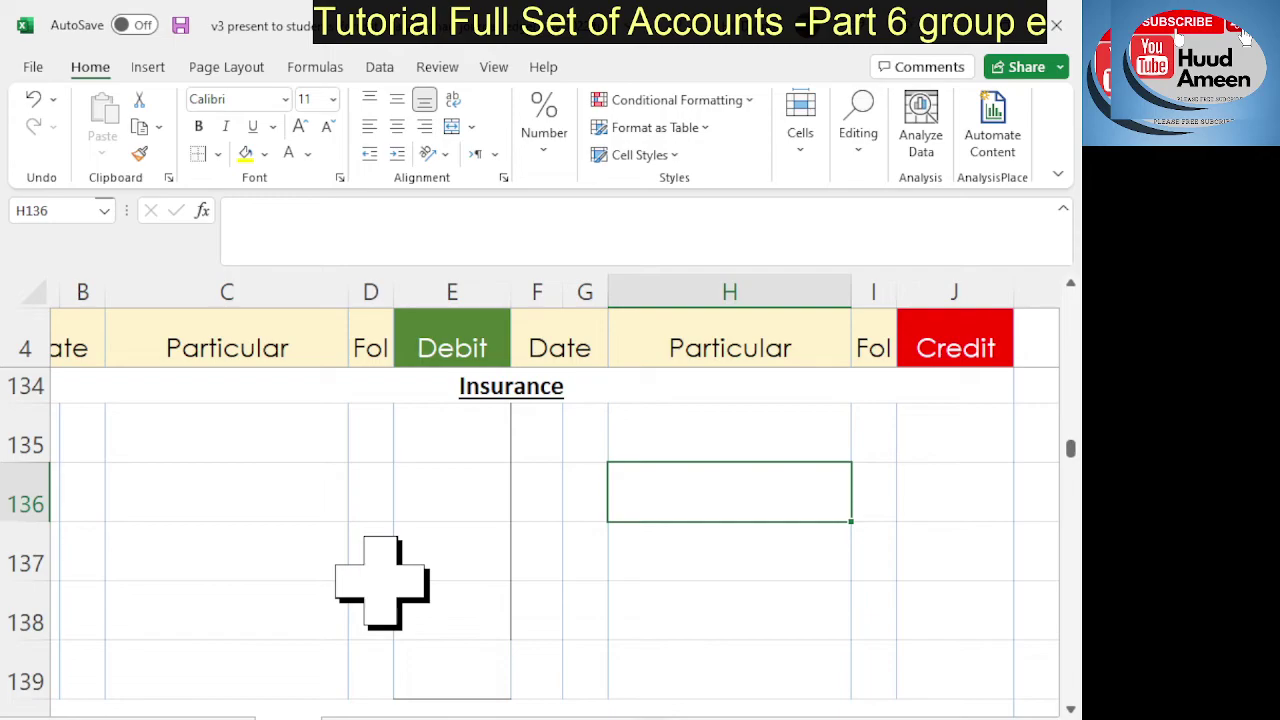
{"action": "scroll", "coordinate": [382, 582], "scroll_direction": "down", "scroll_amount": 2}
{"action": "scroll", "coordinate": [382, 582], "scroll_direction": "up", "scroll_amount": 3}
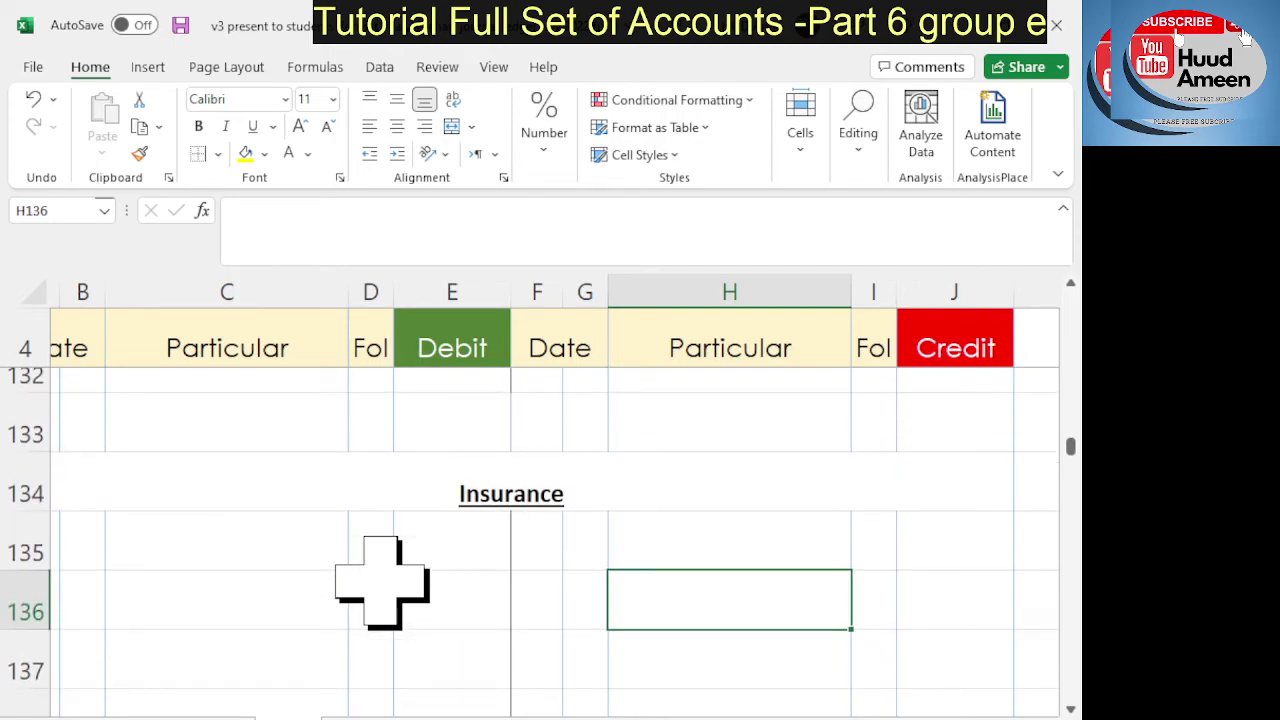
{"action": "scroll", "coordinate": [382, 582], "scroll_direction": "down", "scroll_amount": 3}
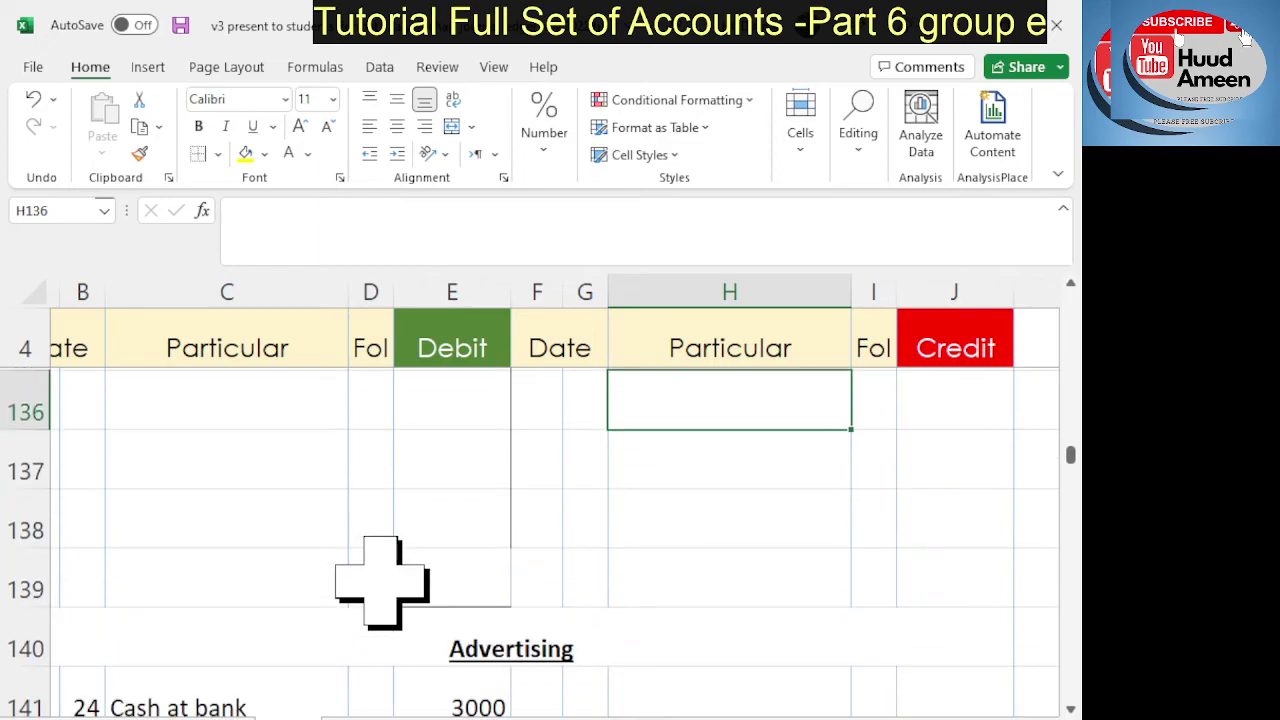
{"action": "left_click_drag", "start_coordinate": [69, 466], "coordinate": [457, 446]}
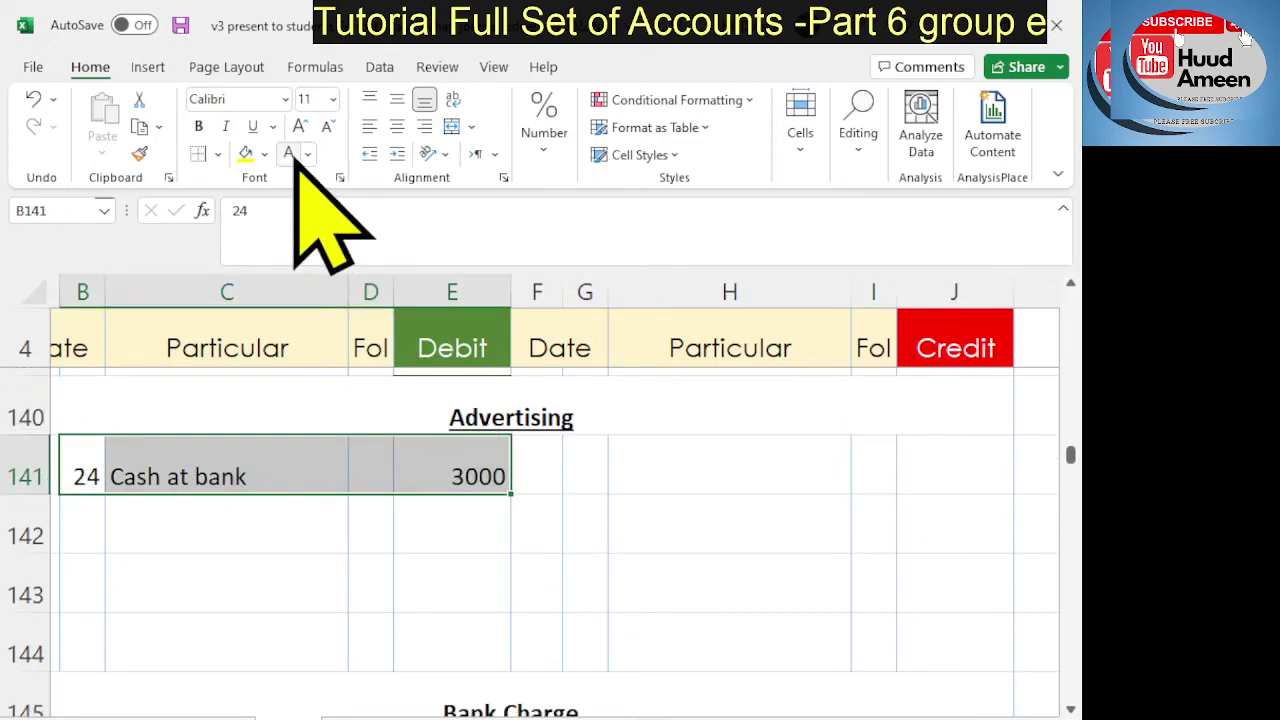
{"action": "key", "text": "Delete"}
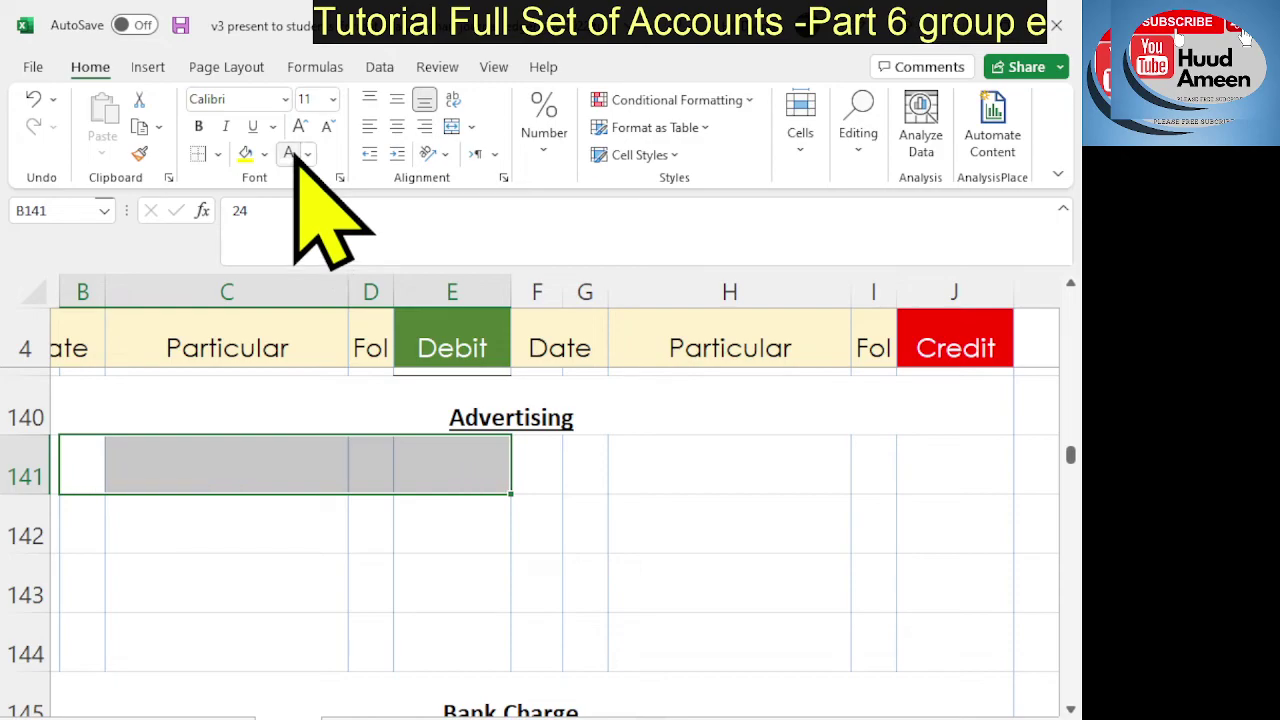
{"action": "left_click", "coordinate": [853, 540]}
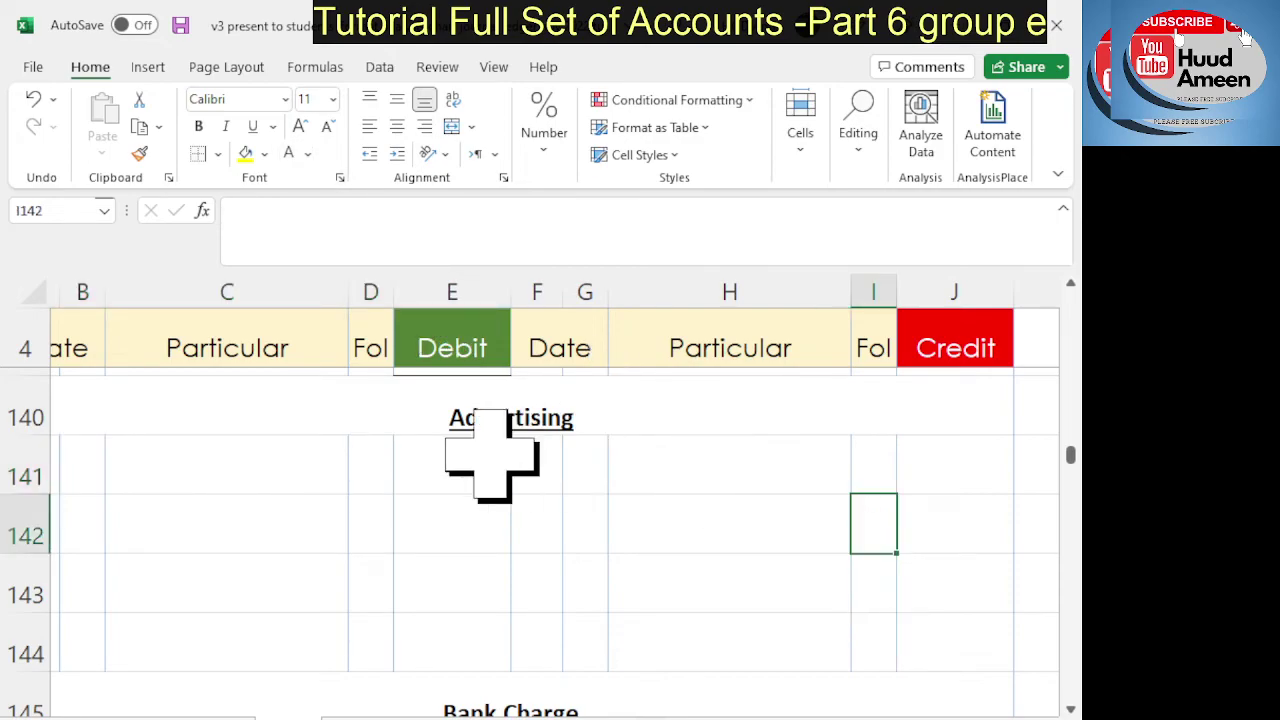
Step: Add a right border to the Advertising account's debit cells E141:E144 as the dividing line
{"action": "left_click", "coordinate": [453, 455]}
{"action": "left_click_drag", "start_coordinate": [453, 455], "coordinate": [462, 645]}
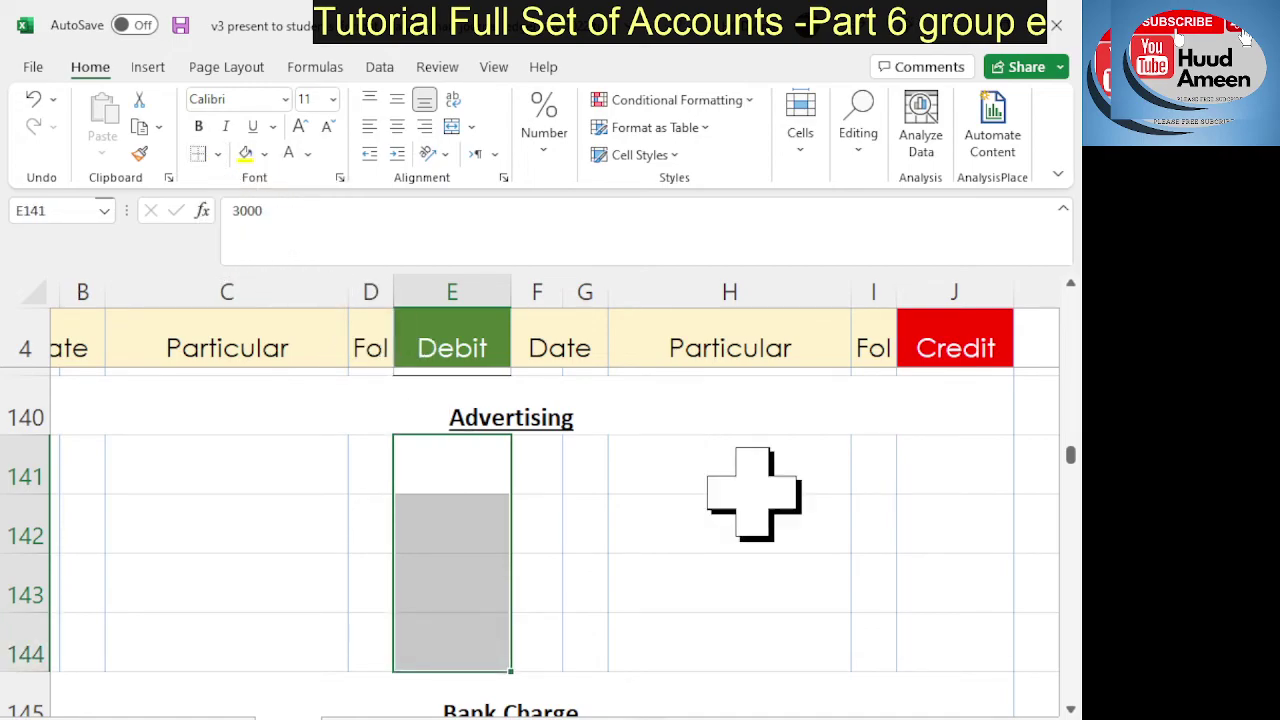
{"action": "left_click", "coordinate": [693, 488]}
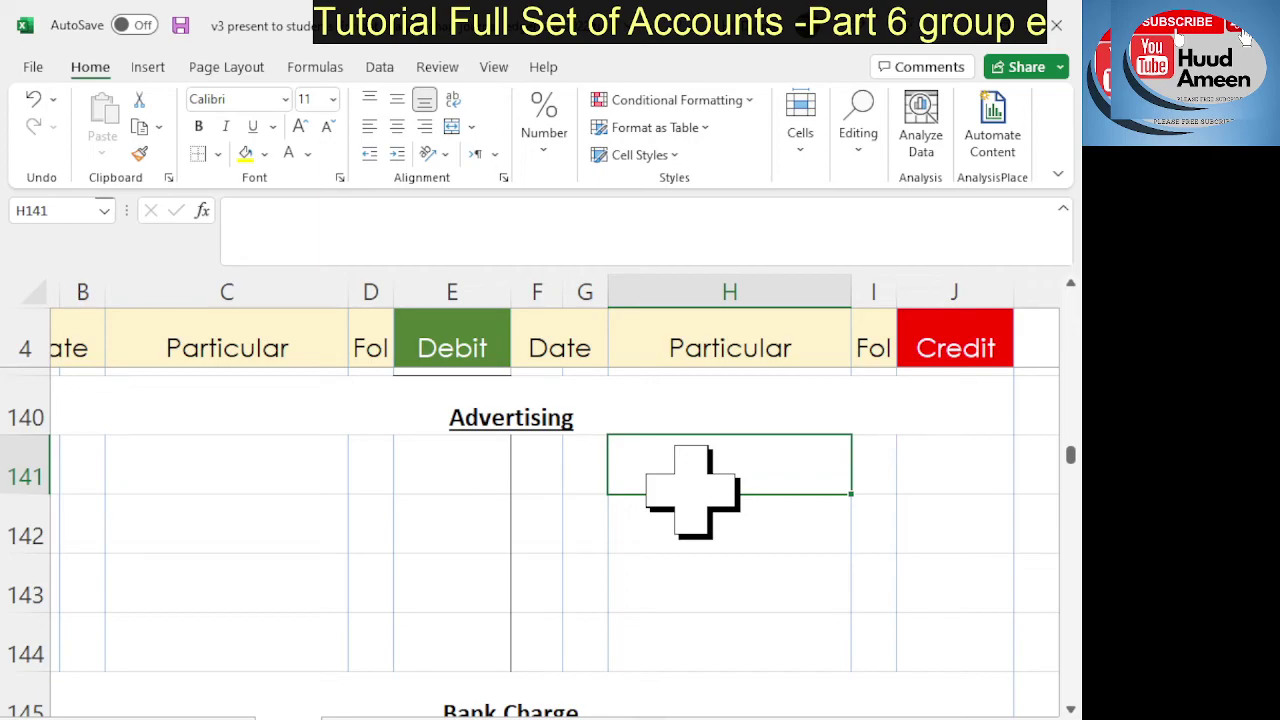
Step: Review the Return inwards, Insurance and Advertising accounts in the ledger, checking their entries and dividing lines
{"action": "scroll", "coordinate": [693, 490], "scroll_direction": "up", "scroll_amount": 3}
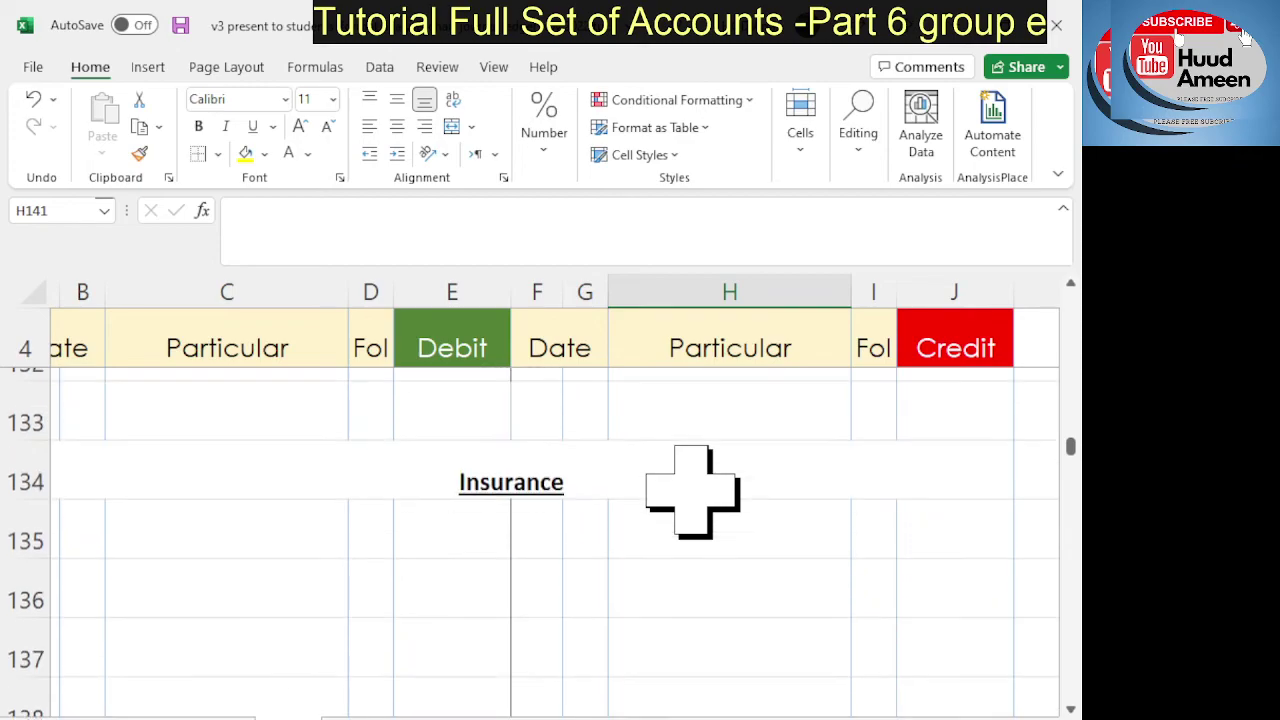
{"action": "scroll", "coordinate": [693, 490], "scroll_direction": "up", "scroll_amount": 2}
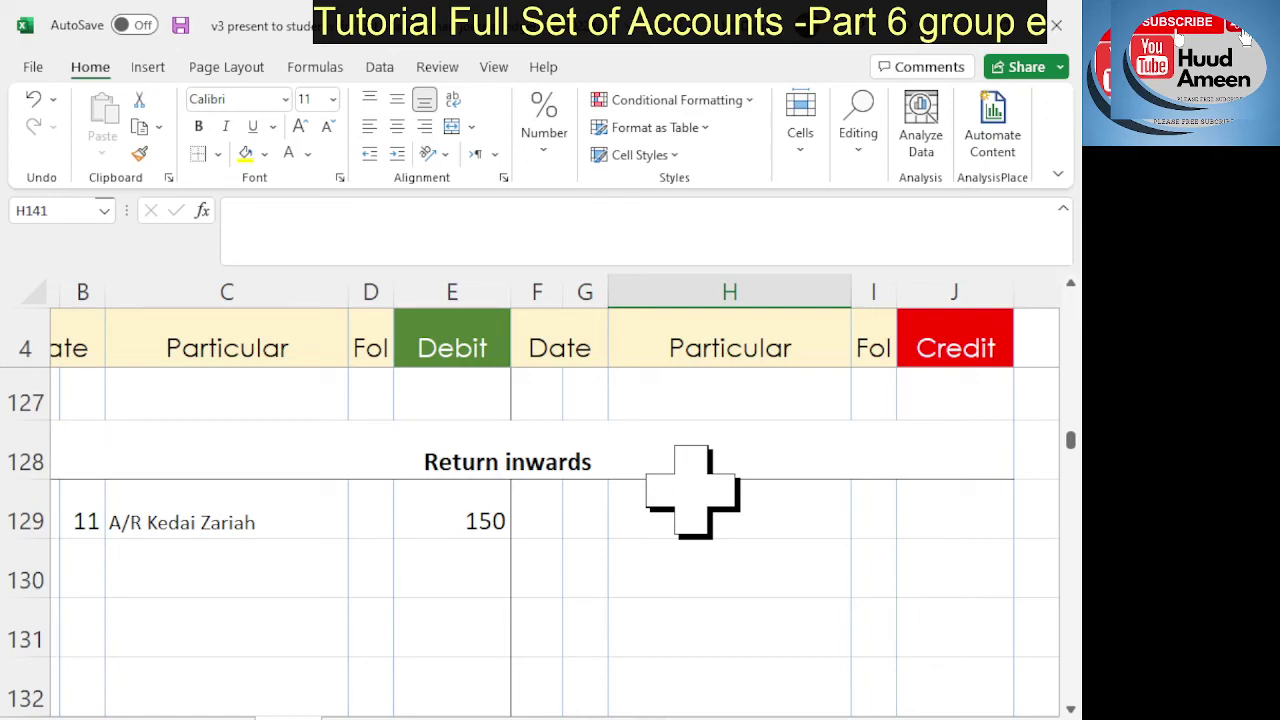
{"action": "scroll", "coordinate": [692, 492], "scroll_direction": "down", "scroll_amount": 1}
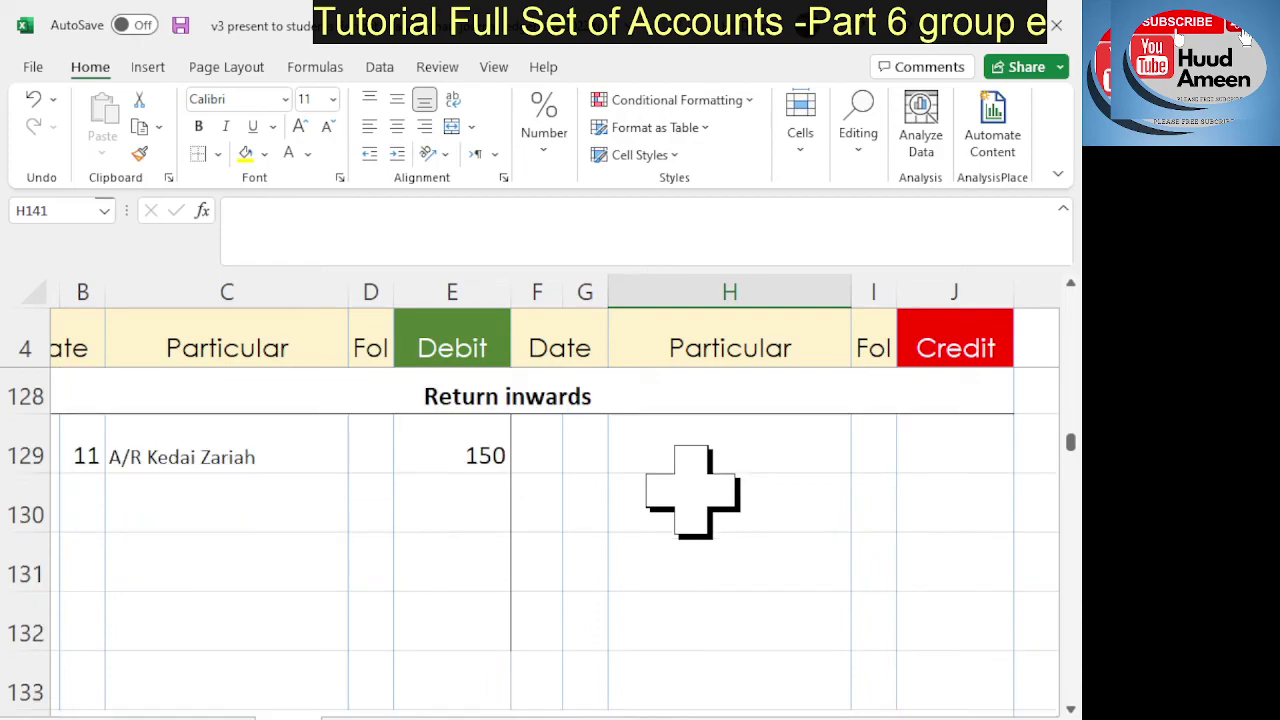
{"action": "scroll", "coordinate": [692, 492], "scroll_direction": "down", "scroll_amount": 1}
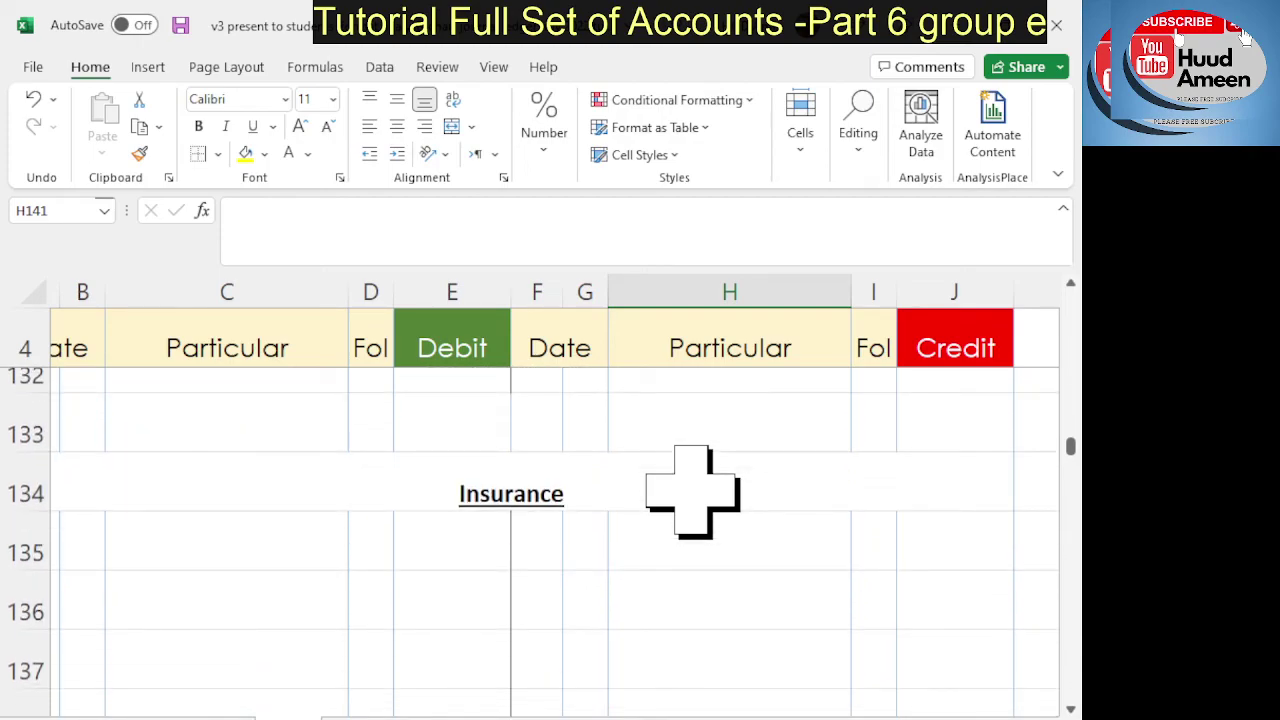
{"action": "scroll", "coordinate": [692, 492], "scroll_direction": "down", "scroll_amount": 2}
{"action": "scroll", "coordinate": [692, 492], "scroll_direction": "up", "scroll_amount": 2}
{"action": "scroll", "coordinate": [692, 492], "scroll_direction": "down", "scroll_amount": 3}
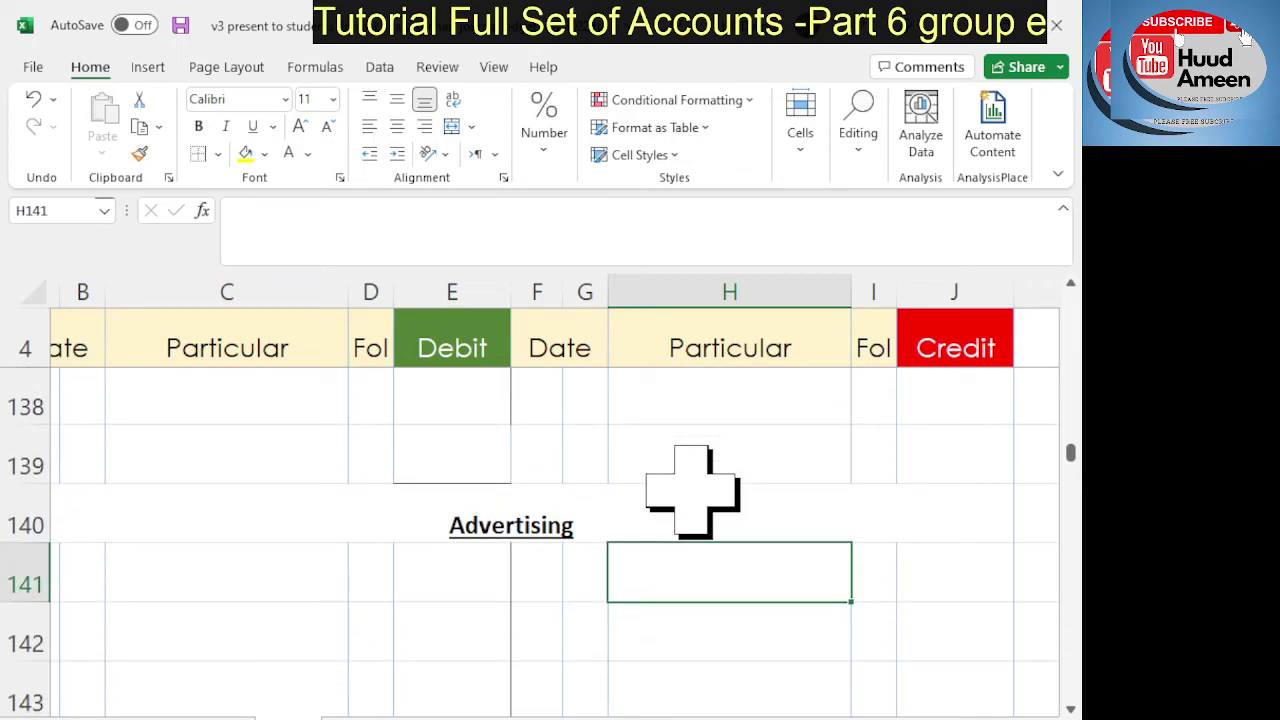
{"action": "scroll", "coordinate": [692, 492], "scroll_direction": "up", "scroll_amount": 2}
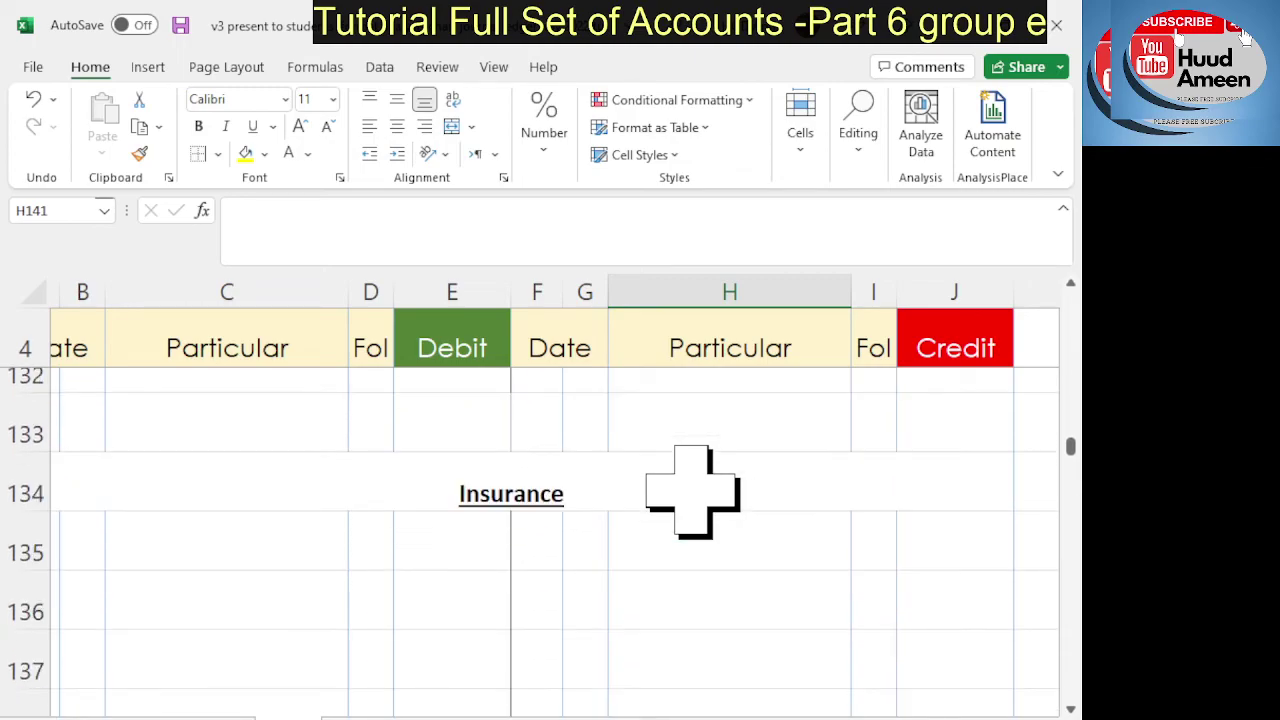
{"action": "scroll", "coordinate": [692, 492], "scroll_direction": "down", "scroll_amount": 2}
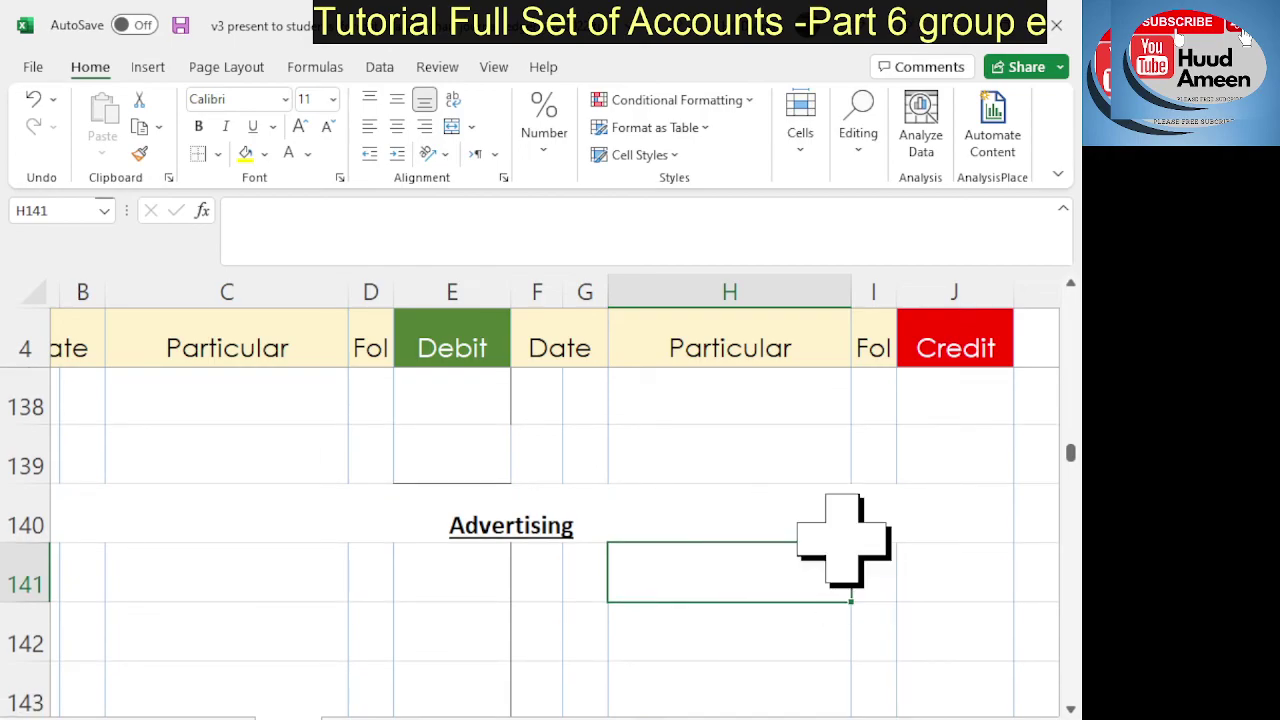
Step: Hide the Cash at bank entries of Bank Charge in B146:E146 and Salary in B151:E151 by applying white font
{"action": "scroll", "coordinate": [843, 537], "scroll_direction": "down", "scroll_amount": 2}
{"action": "left_click_drag", "start_coordinate": [65, 552], "coordinate": [460, 557]}
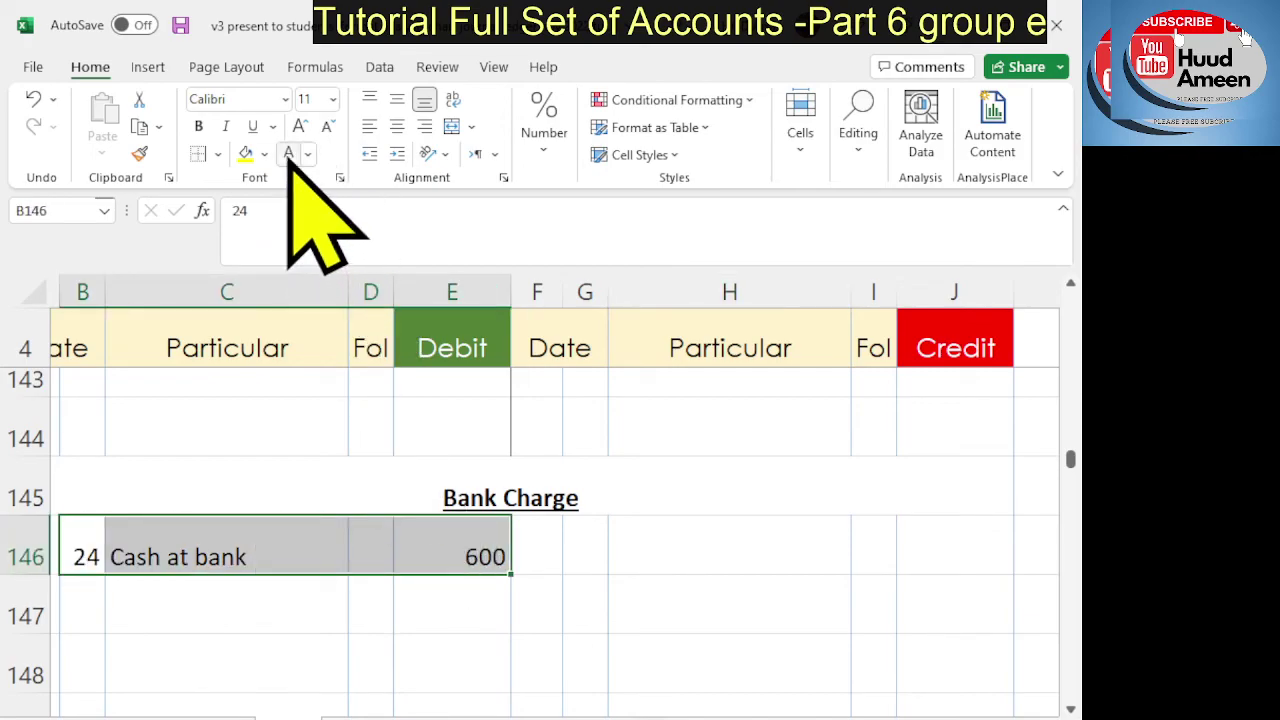
{"action": "key", "text": "Delete"}
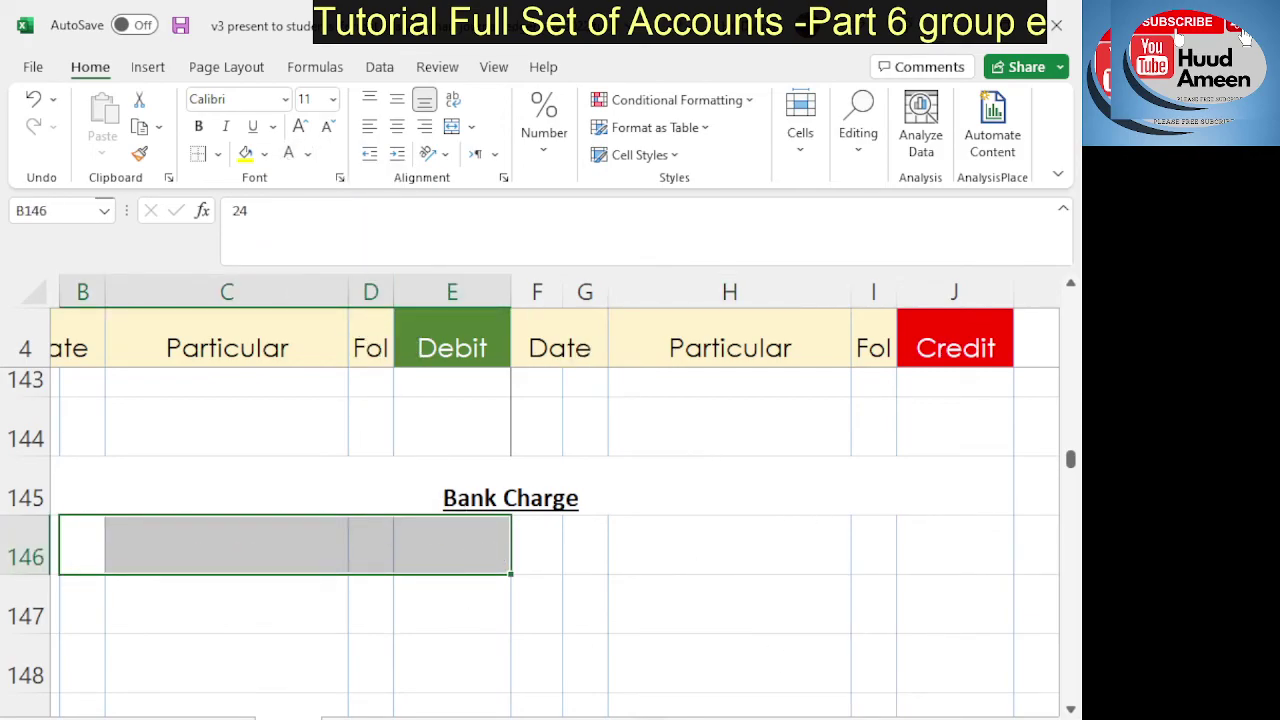
{"action": "scroll", "coordinate": [770, 597], "scroll_direction": "down", "scroll_amount": 2}
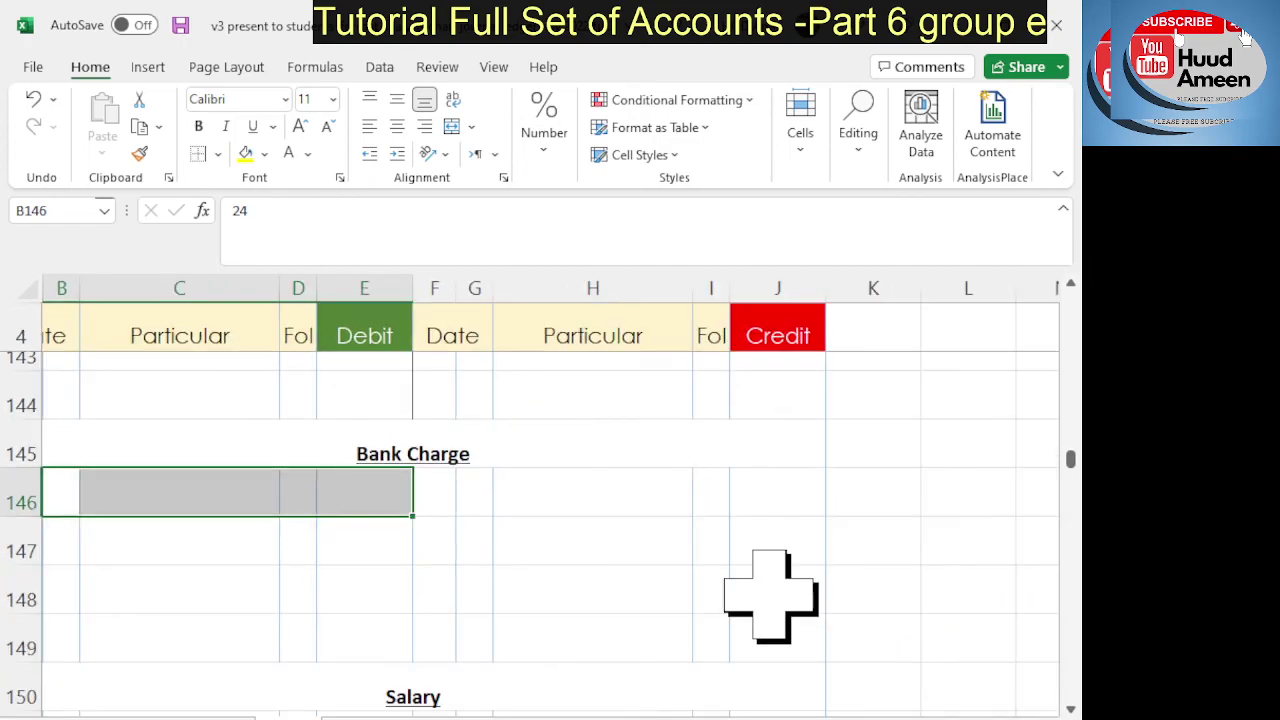
{"action": "scroll", "coordinate": [770, 597], "scroll_direction": "down", "scroll_amount": 2}
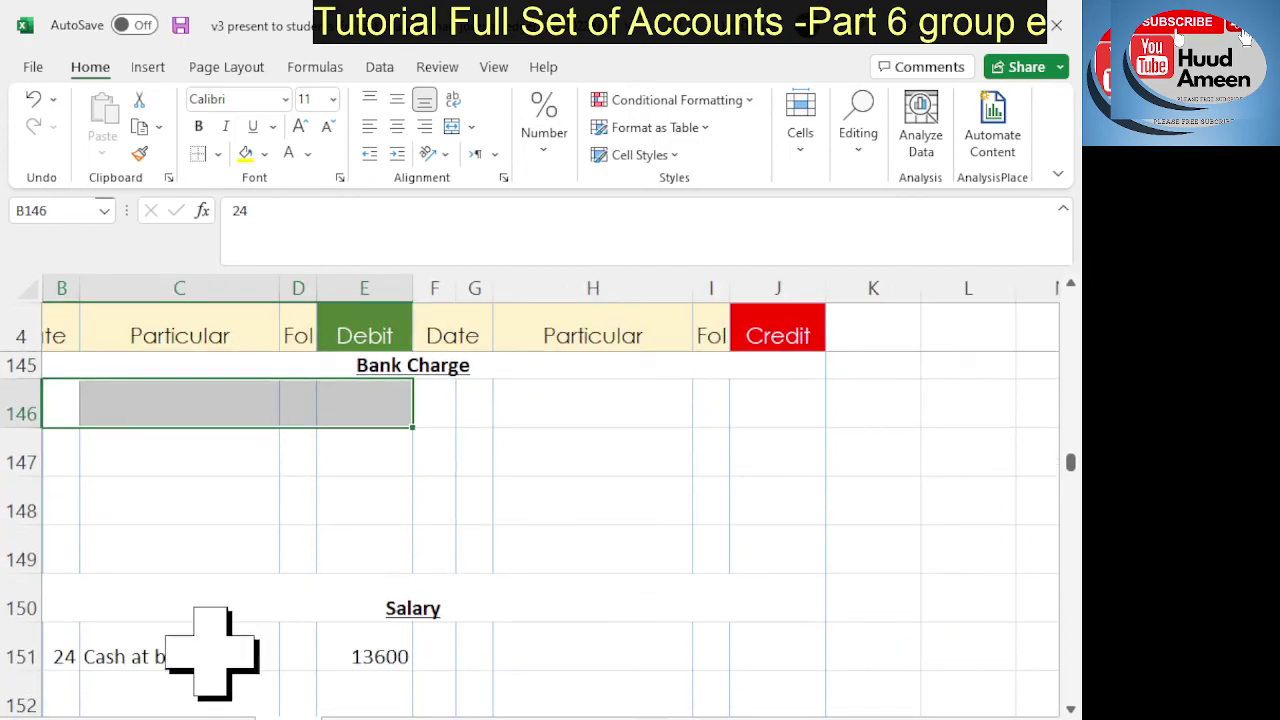
{"action": "left_click_drag", "start_coordinate": [58, 652], "coordinate": [320, 651]}
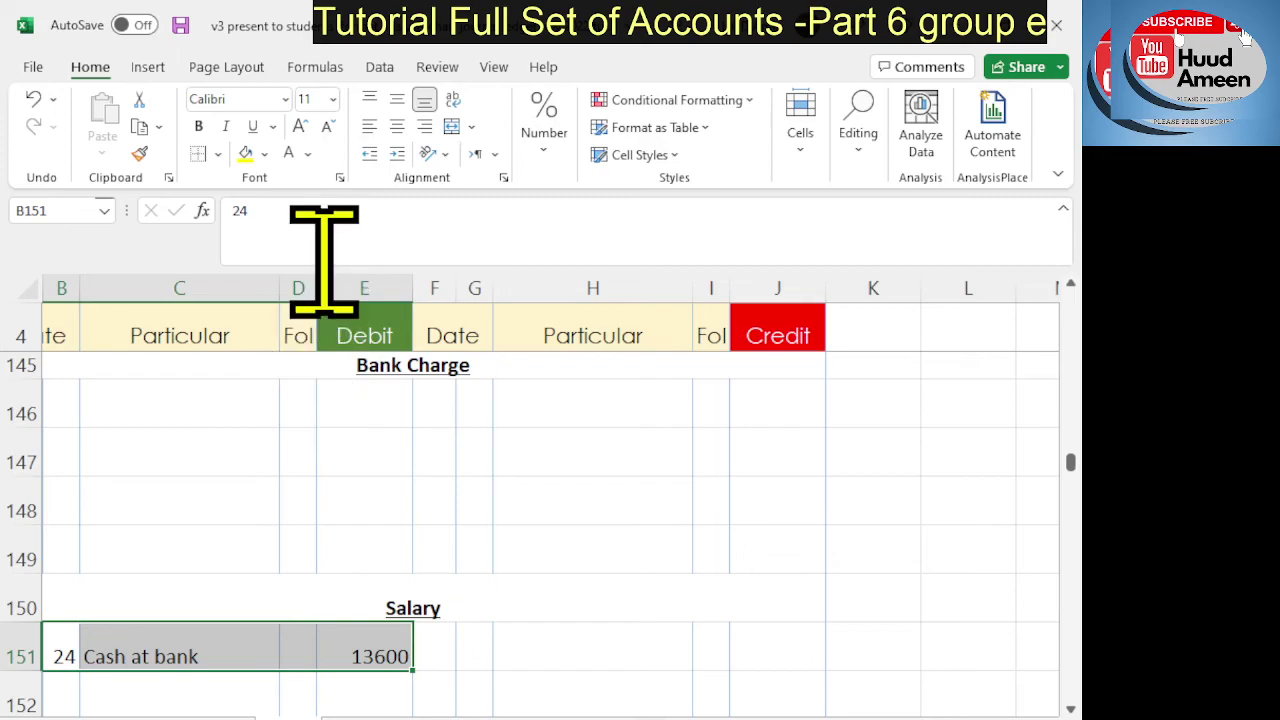
{"action": "key", "text": "Delete"}
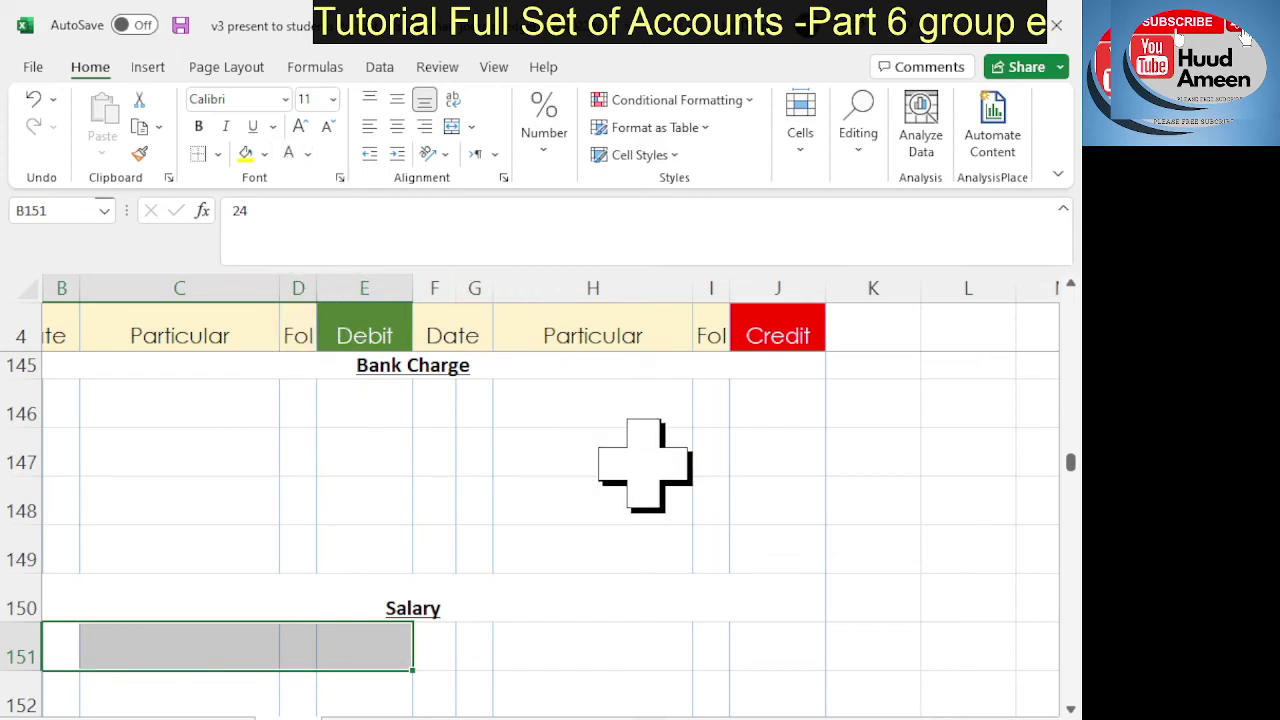
Step: Add a right border to the debit cells of Bank Charge in E146:E149 and Salary in E151:E155
{"action": "left_click_drag", "start_coordinate": [364, 390], "coordinate": [368, 530]}
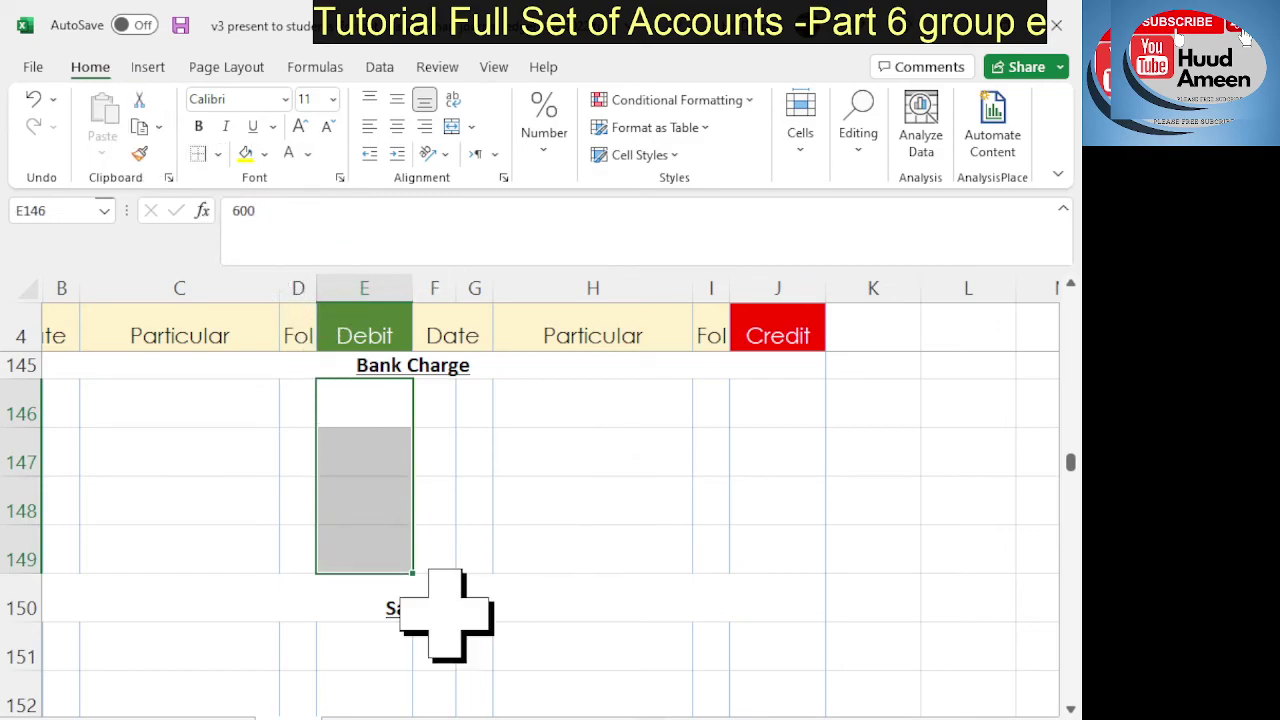
{"action": "left_click", "coordinate": [320, 640]}
{"action": "scroll", "coordinate": [570, 566], "scroll_direction": "down", "scroll_amount": 1}
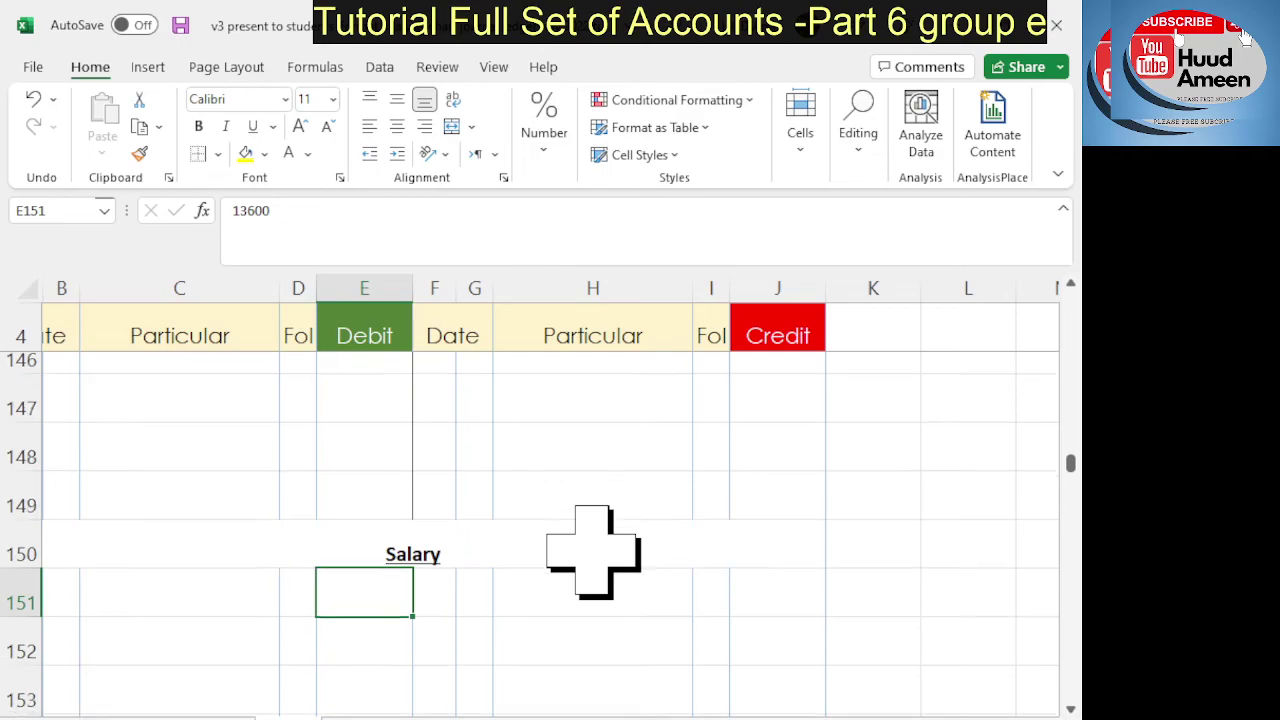
{"action": "left_click_drag", "start_coordinate": [364, 585], "coordinate": [353, 610]}
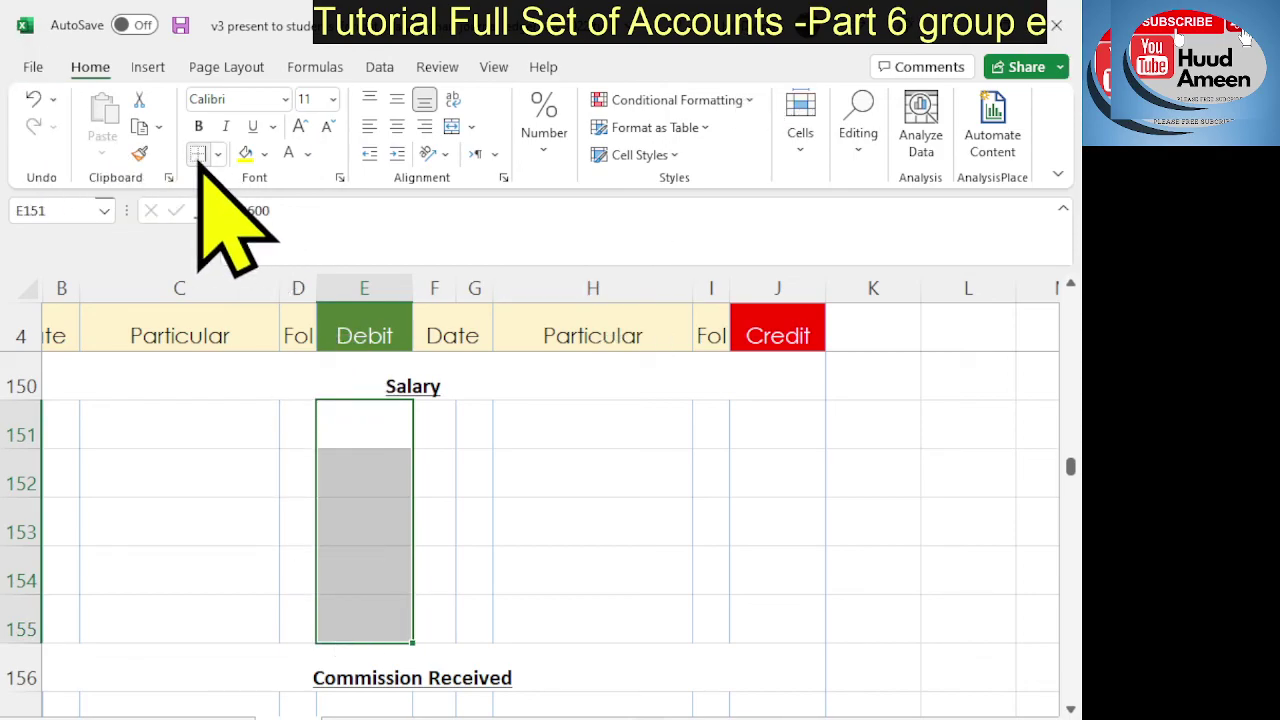
{"action": "left_click", "coordinate": [199, 156]}
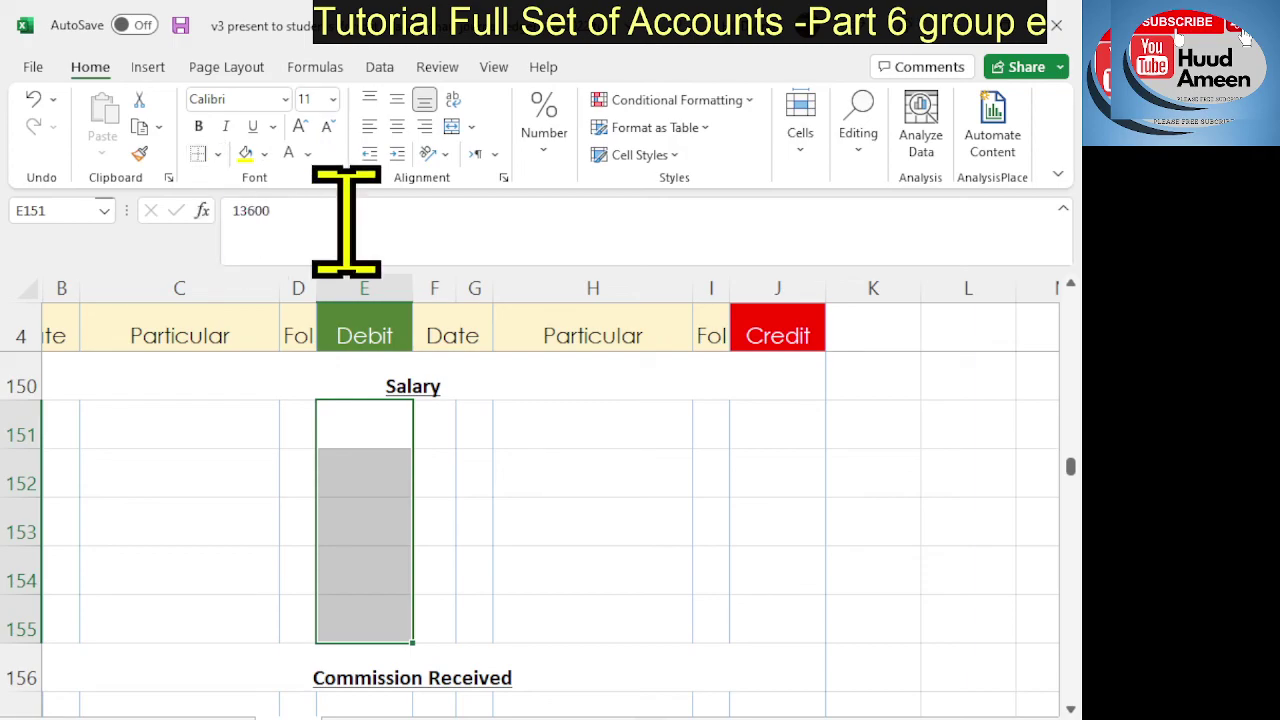
{"action": "left_click", "coordinate": [603, 440]}
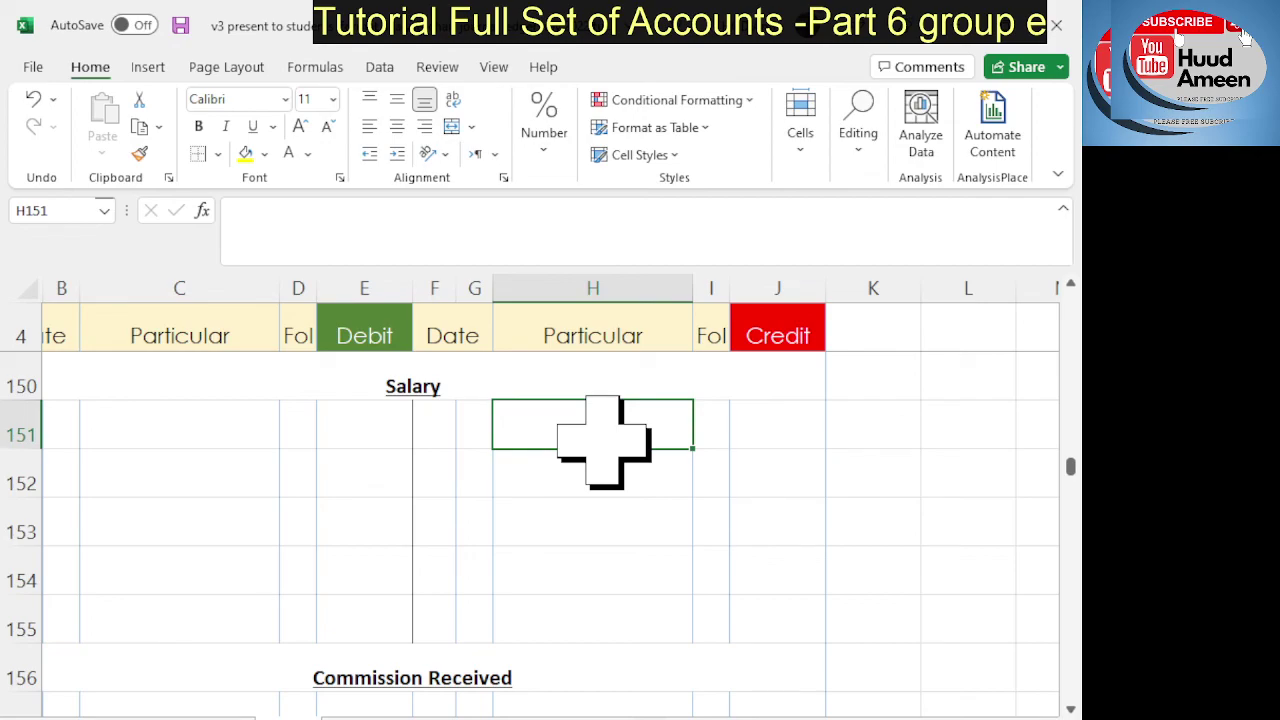
{"action": "left_click", "coordinate": [335, 387]}
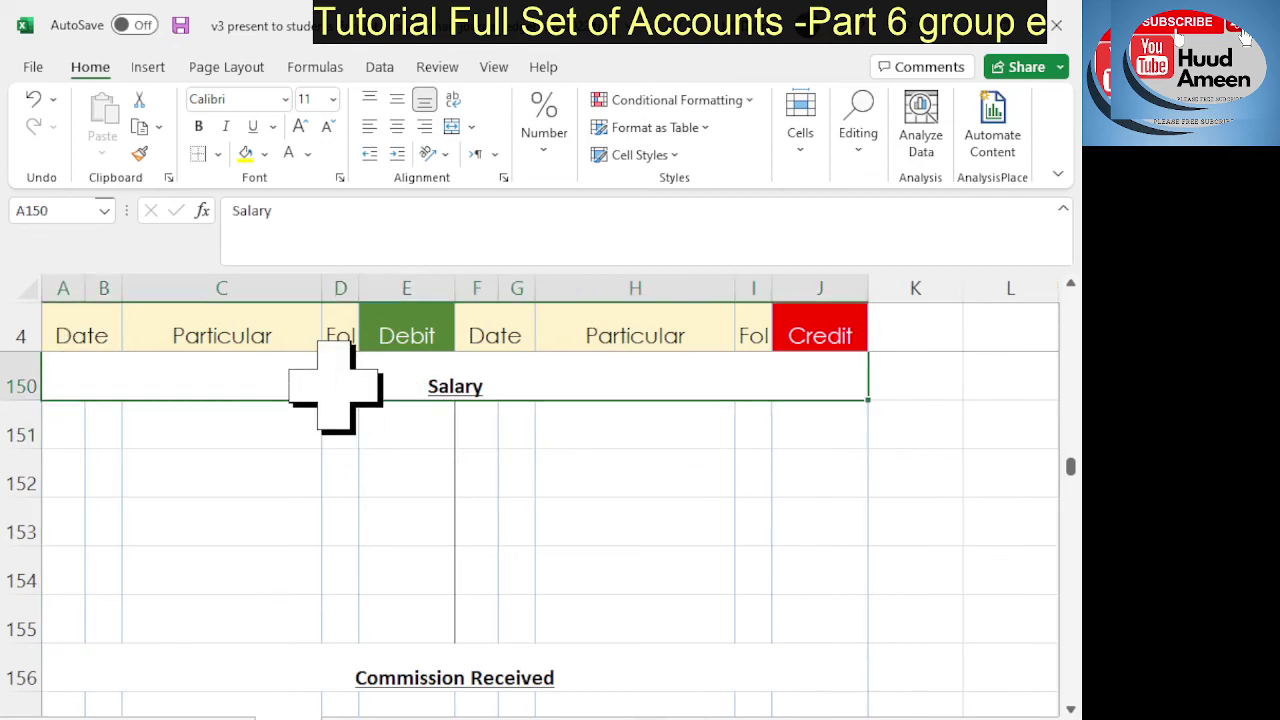
{"action": "left_click", "coordinate": [638, 520]}
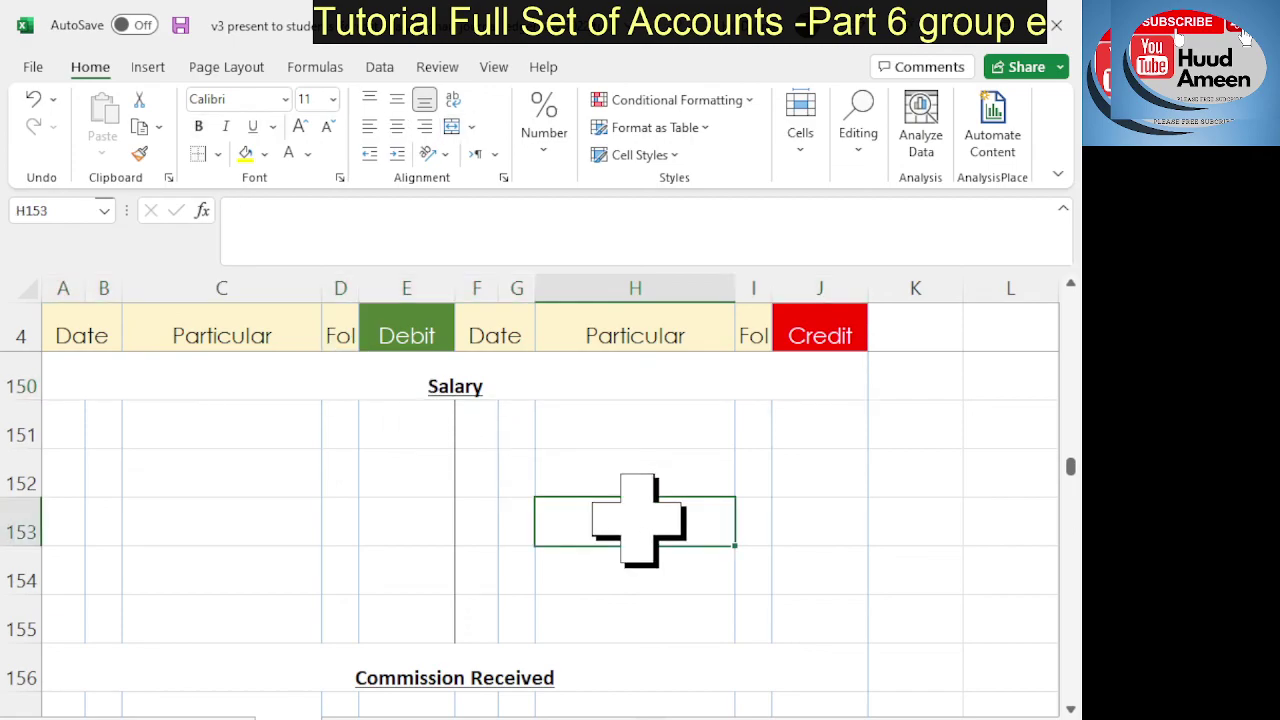
Step: Hide the Commission Received account's Cash at bank entry in F157:J157 by applying white font
{"action": "scroll", "coordinate": [636, 516], "scroll_direction": "down", "scroll_amount": 1}
{"action": "left_click", "coordinate": [478, 637]}
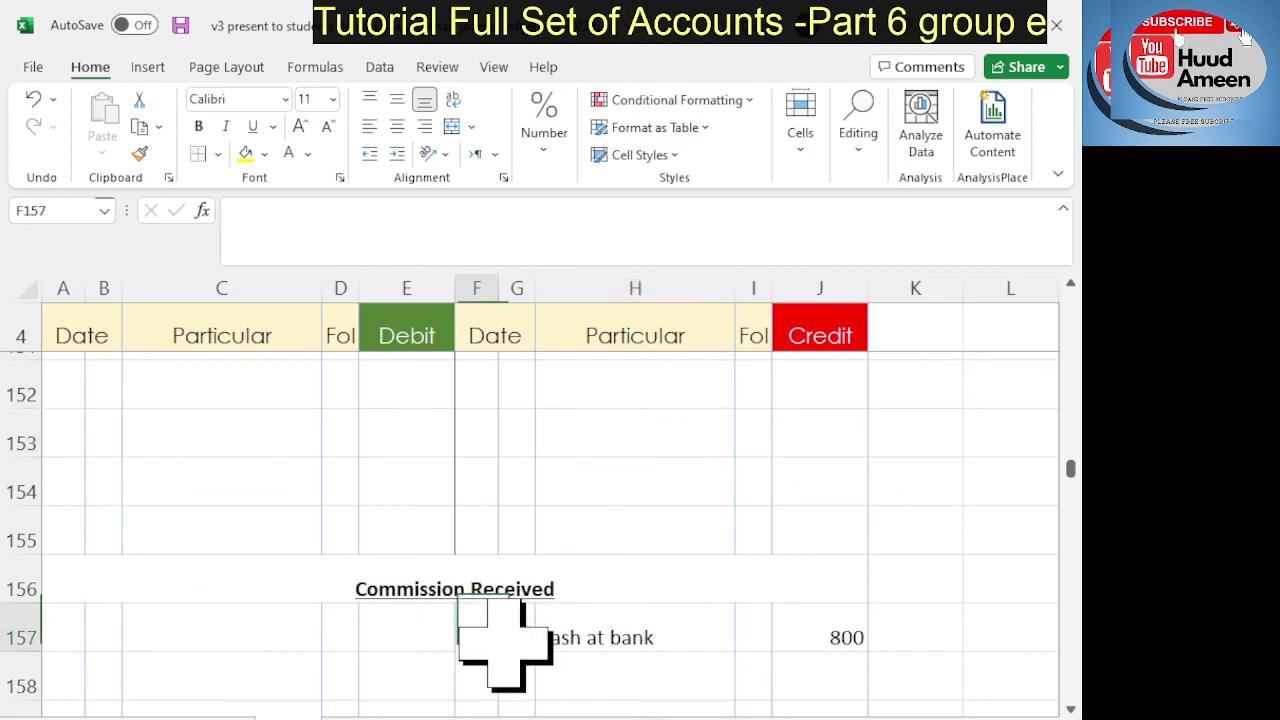
{"action": "left_click_drag", "start_coordinate": [505, 640], "coordinate": [843, 640]}
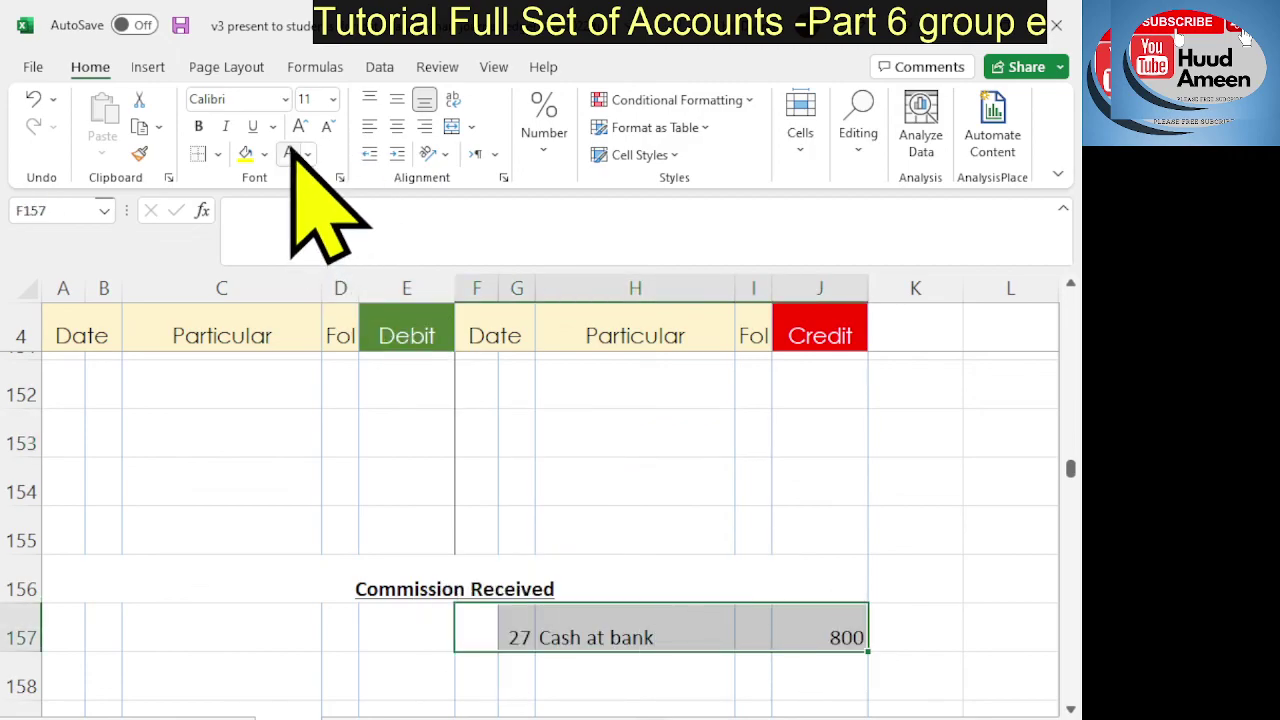
{"action": "left_click", "coordinate": [648, 521]}
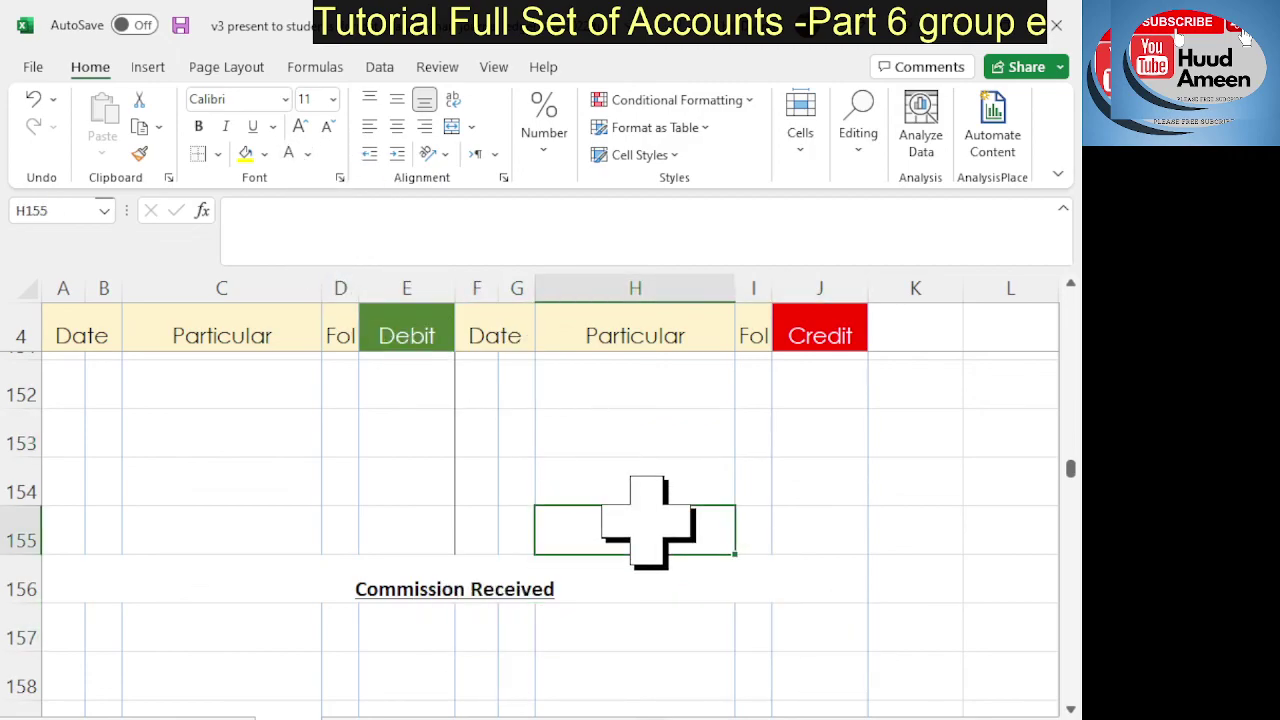
Step: Add a right border to the Commission Received account's debit cells E157:E159 as the dividing line
{"action": "left_click", "coordinate": [390, 590]}
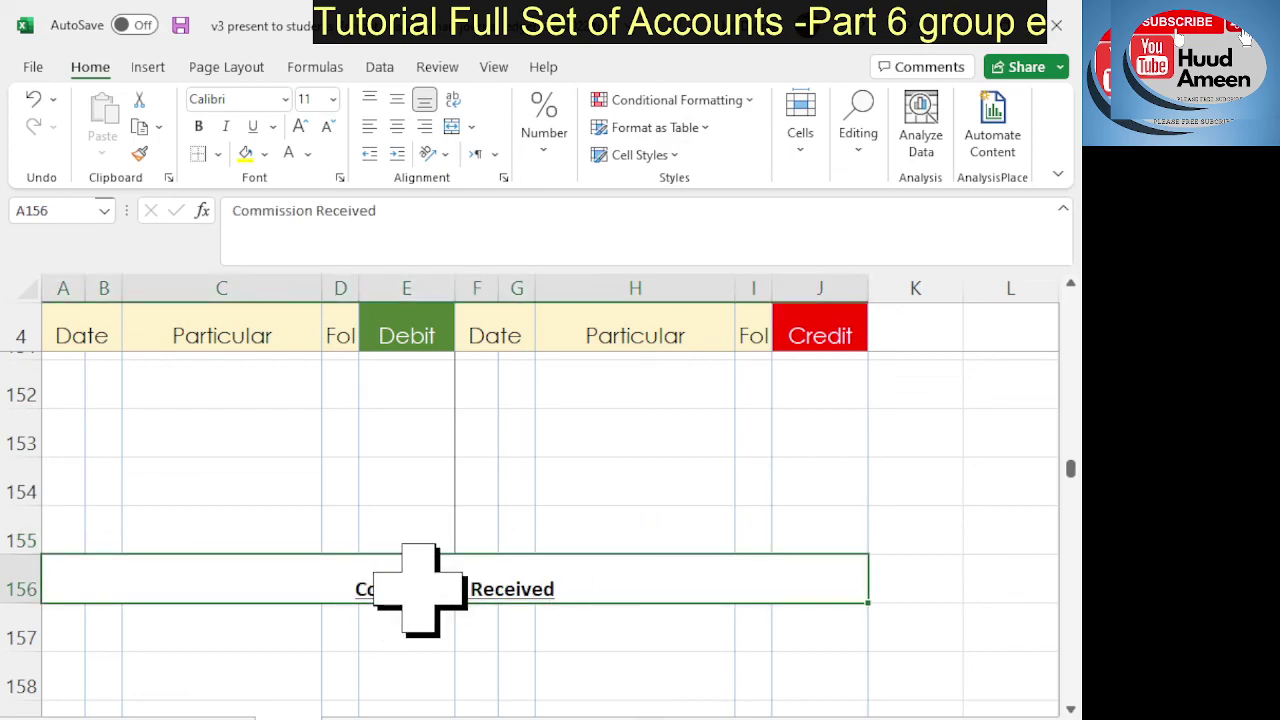
{"action": "left_click", "coordinate": [590, 525]}
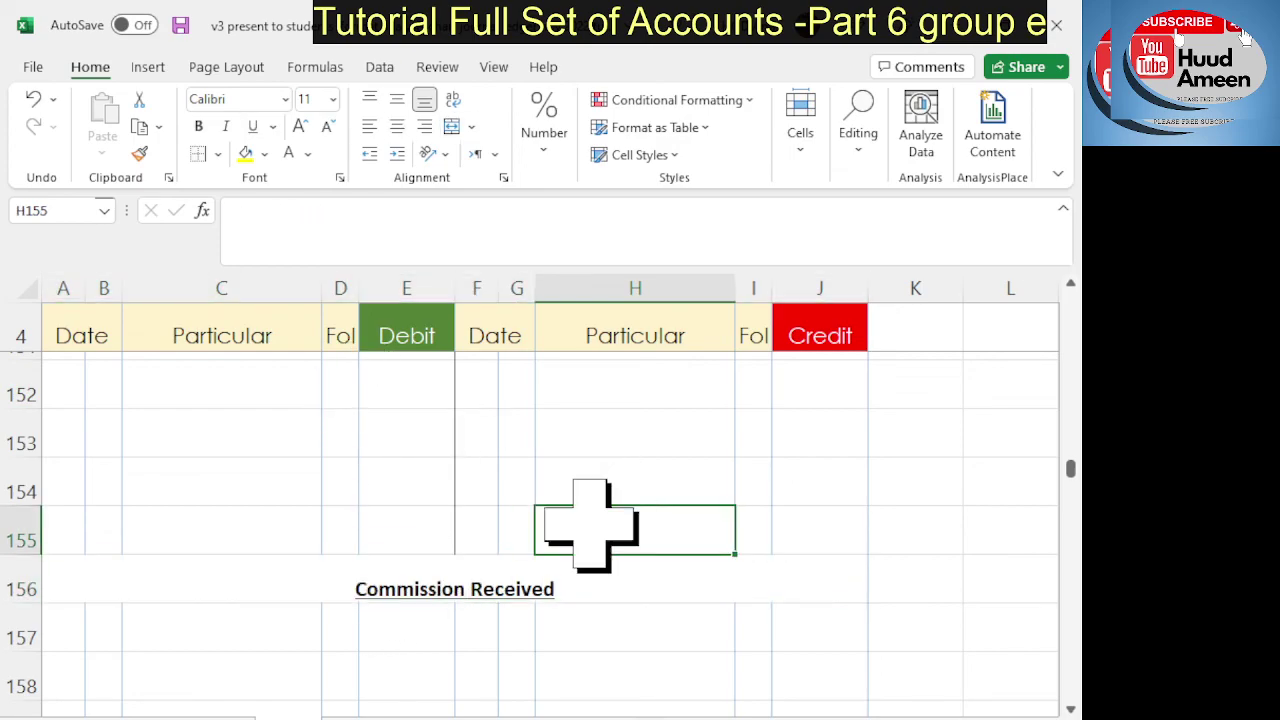
{"action": "left_click", "coordinate": [418, 615]}
{"action": "left_click_drag", "start_coordinate": [418, 615], "coordinate": [371, 580]}
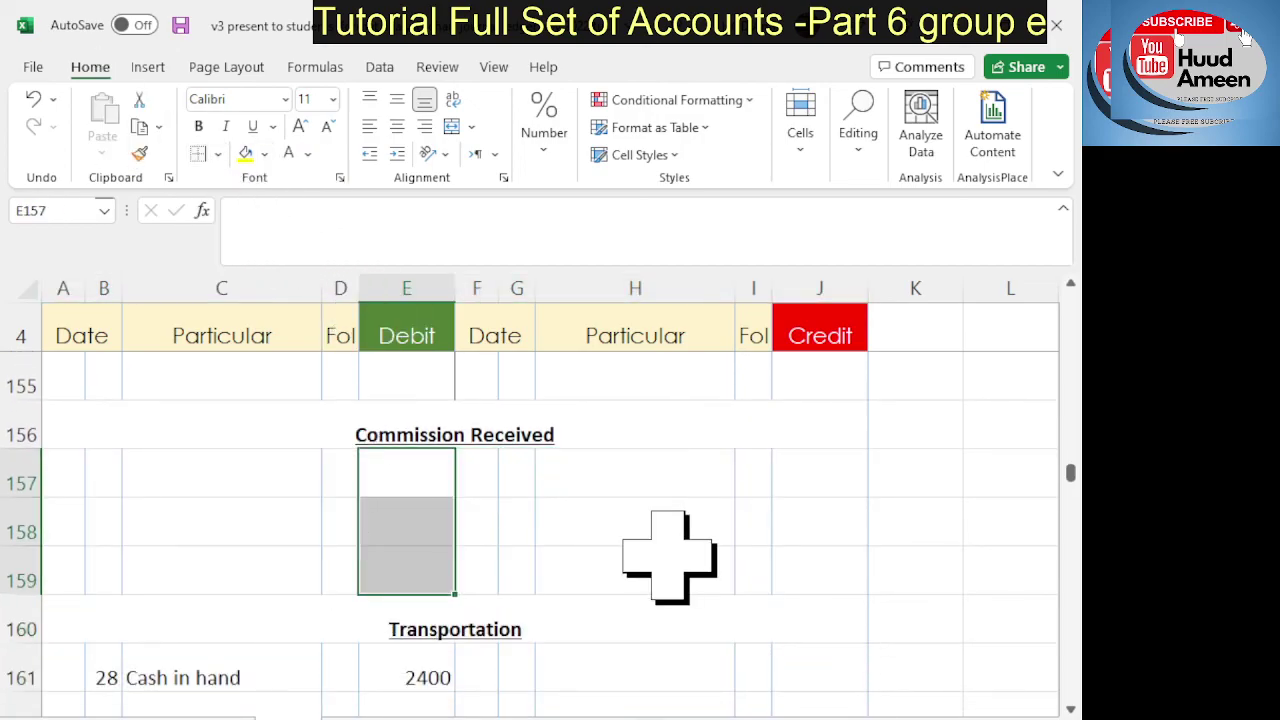
Step: Hide the Transportation account's Cash in hand entry in A161:E161 by applying white font
{"action": "left_click_drag", "start_coordinate": [62, 678], "coordinate": [425, 680]}
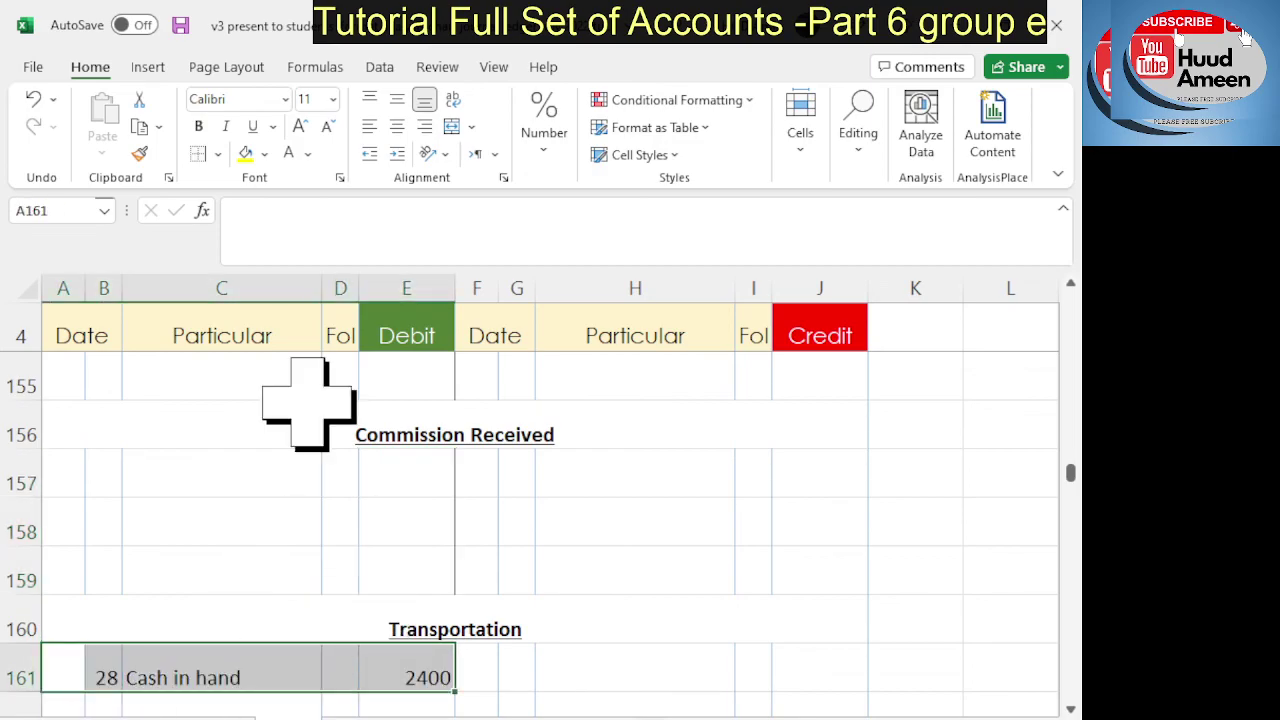
{"action": "left_click", "coordinate": [288, 153]}
{"action": "scroll", "coordinate": [430, 612], "scroll_direction": "down", "scroll_amount": 1}
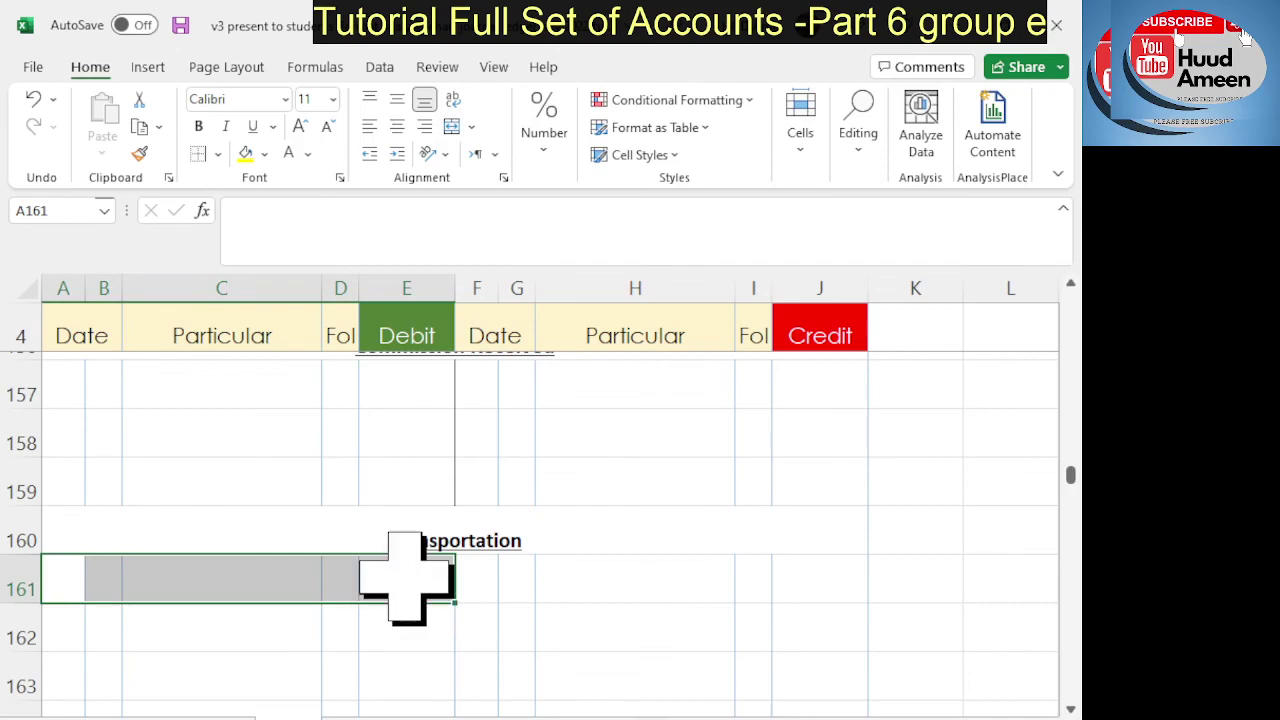
{"action": "scroll", "coordinate": [408, 575], "scroll_direction": "up", "scroll_amount": 1}
{"action": "left_click", "coordinate": [384, 660]}
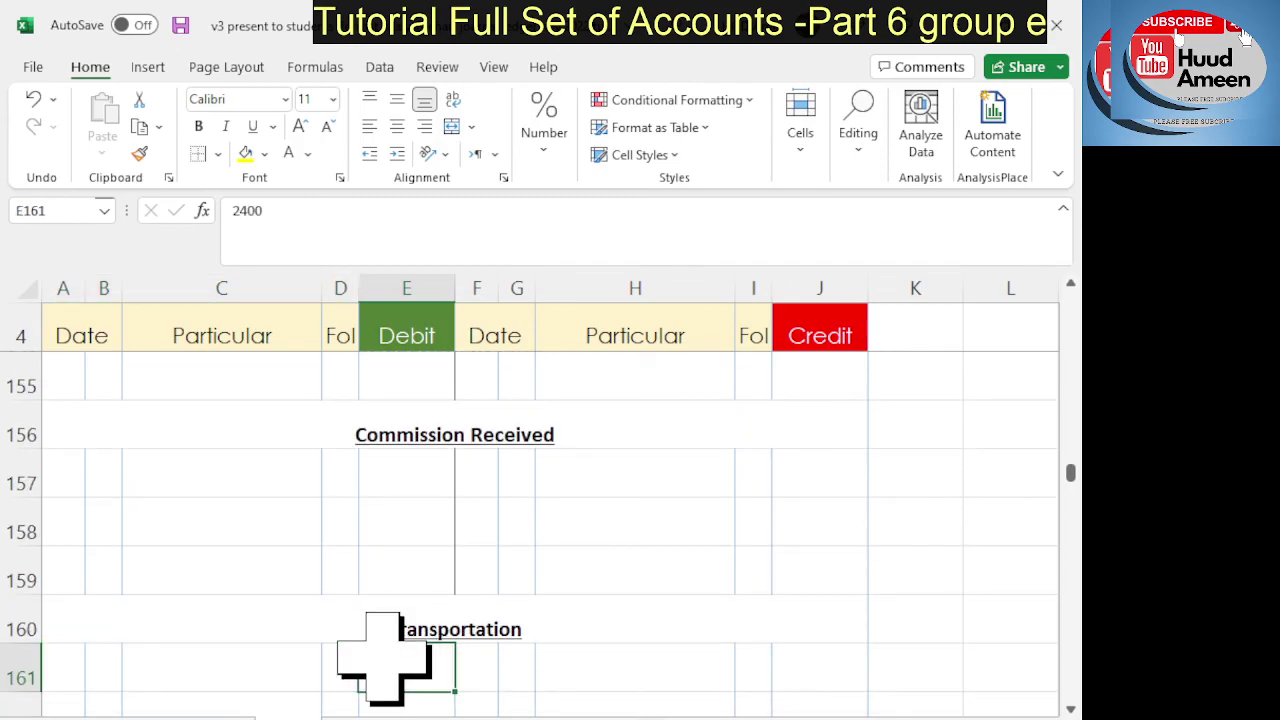
{"action": "left_click", "coordinate": [702, 538]}
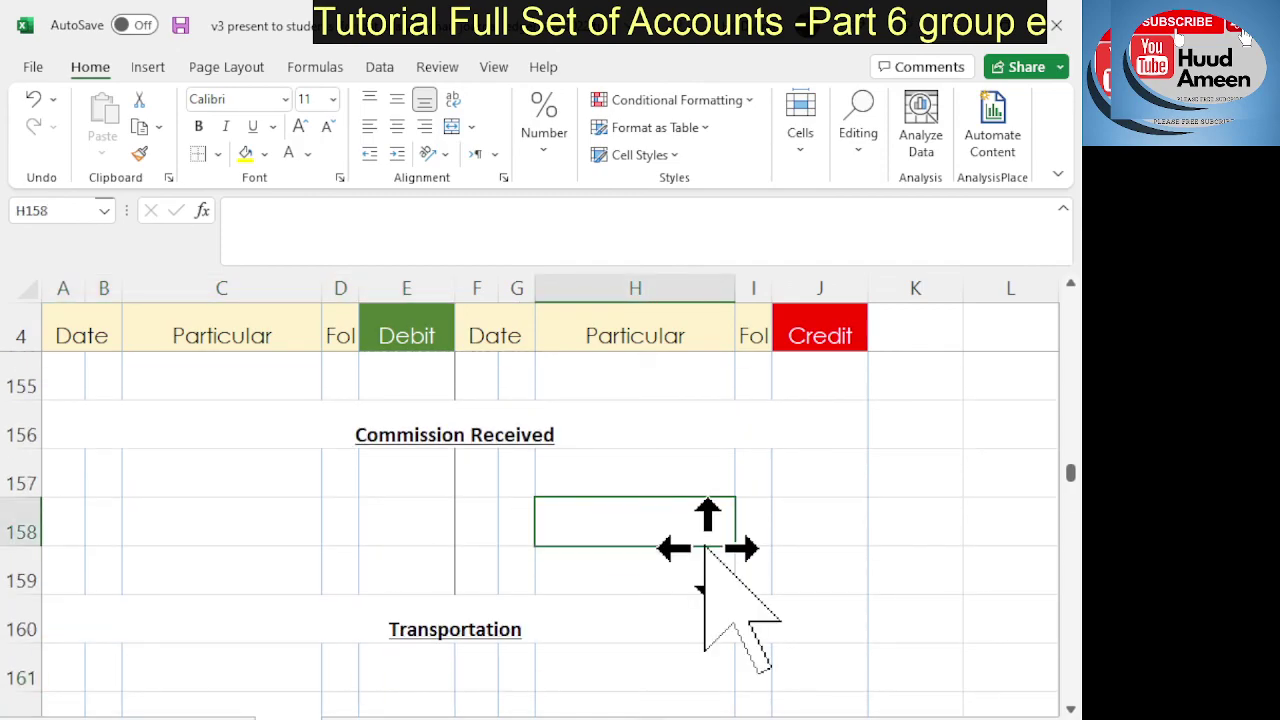
{"action": "scroll", "coordinate": [708, 548], "scroll_direction": "up", "scroll_amount": 2}
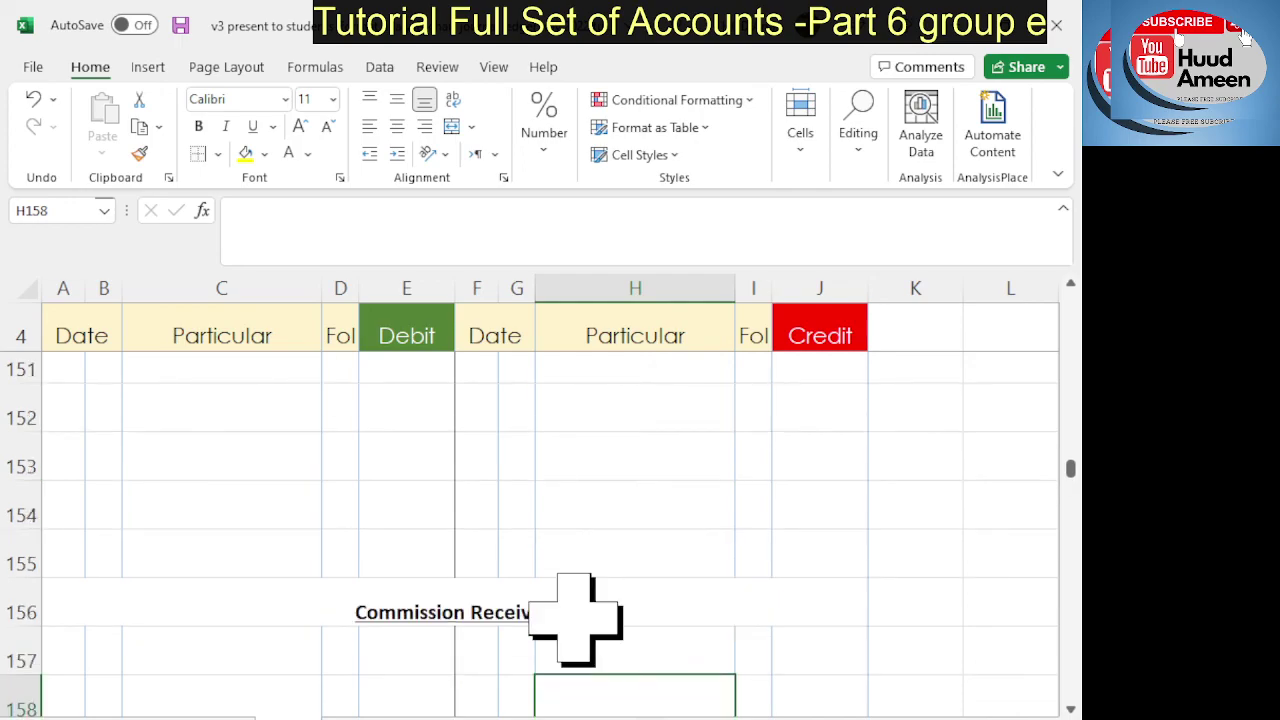